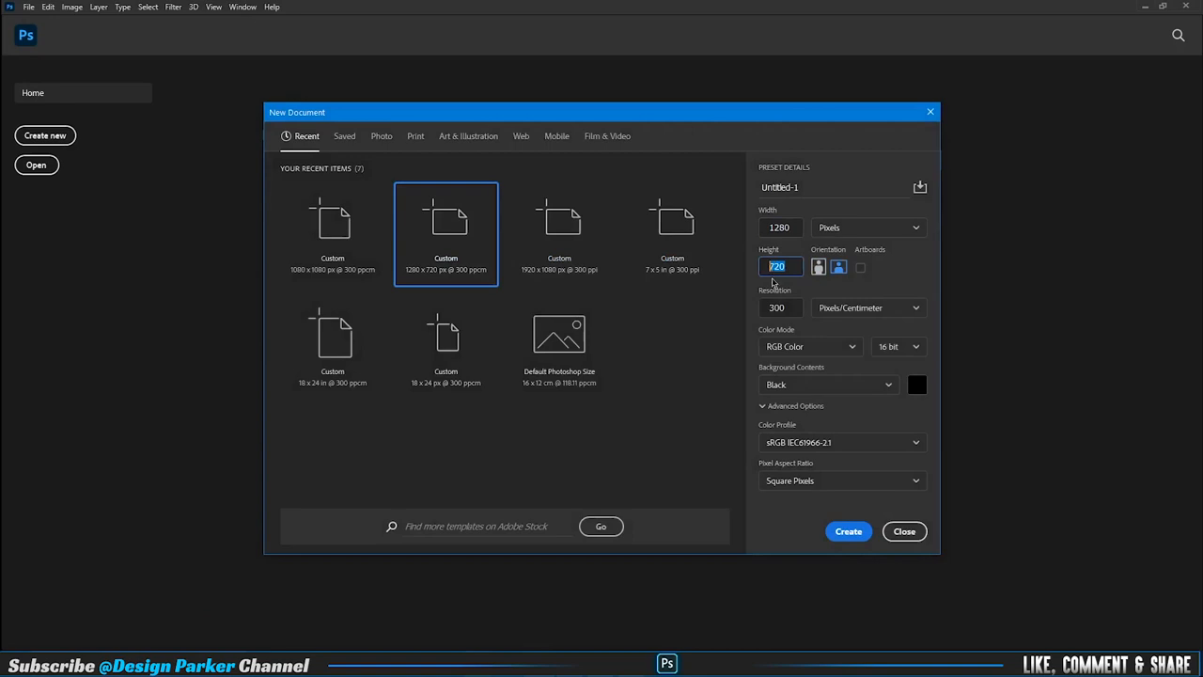
- Set the new 1280 x 720 px document to RGB Color at 16 bit and create it with a black background
left_click(823, 348)
left_click(822, 414)
left_click(897, 349)
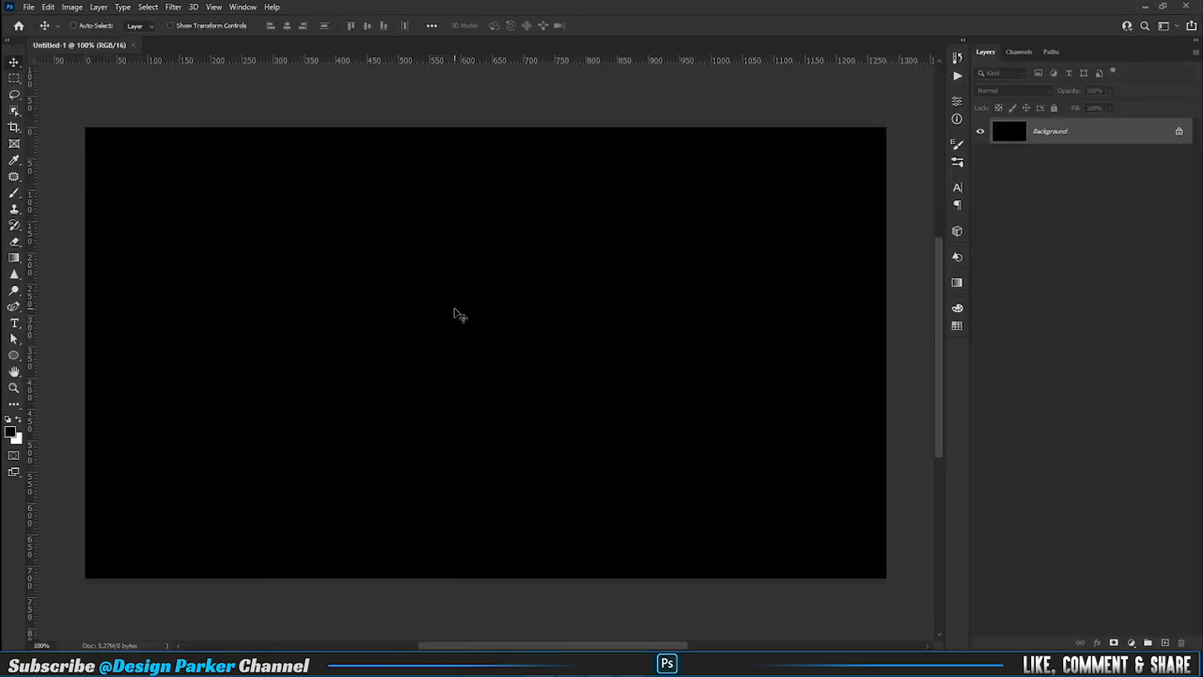
- Open Guy.png and bring its cut-out man into the Untitled-1 document, accepting the different bit depth
left_click(29, 7)
left_click(44, 34)
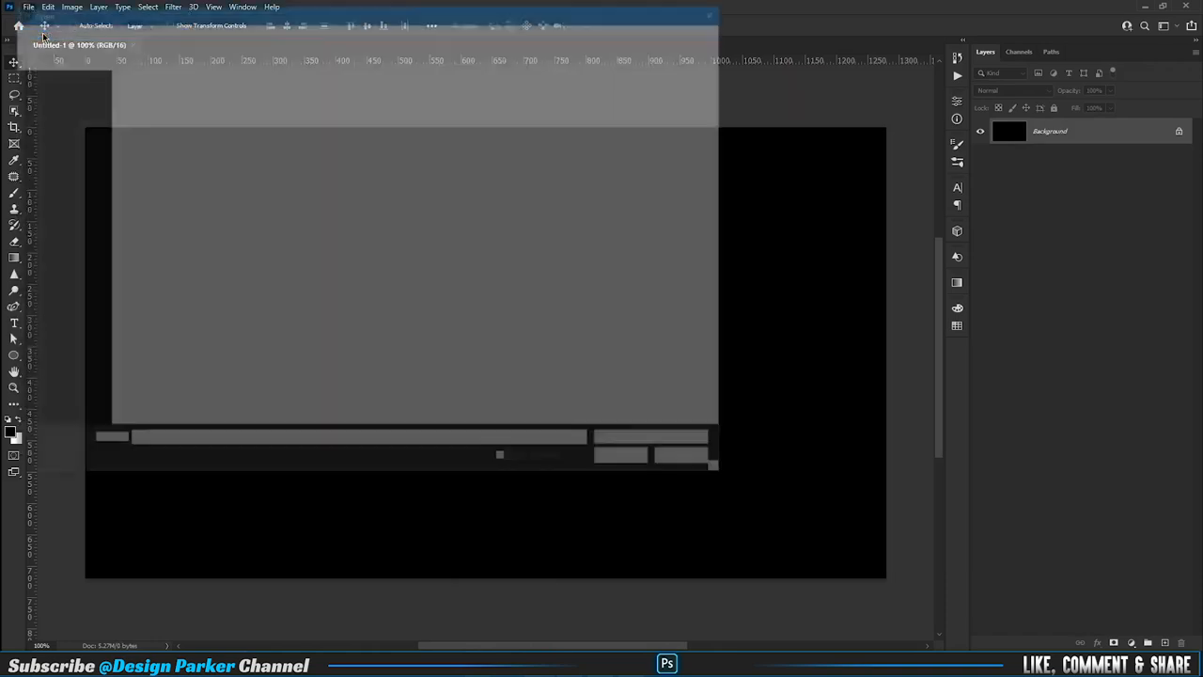
double_click(145, 107)
left_click_drag(452, 370, 393, 323)
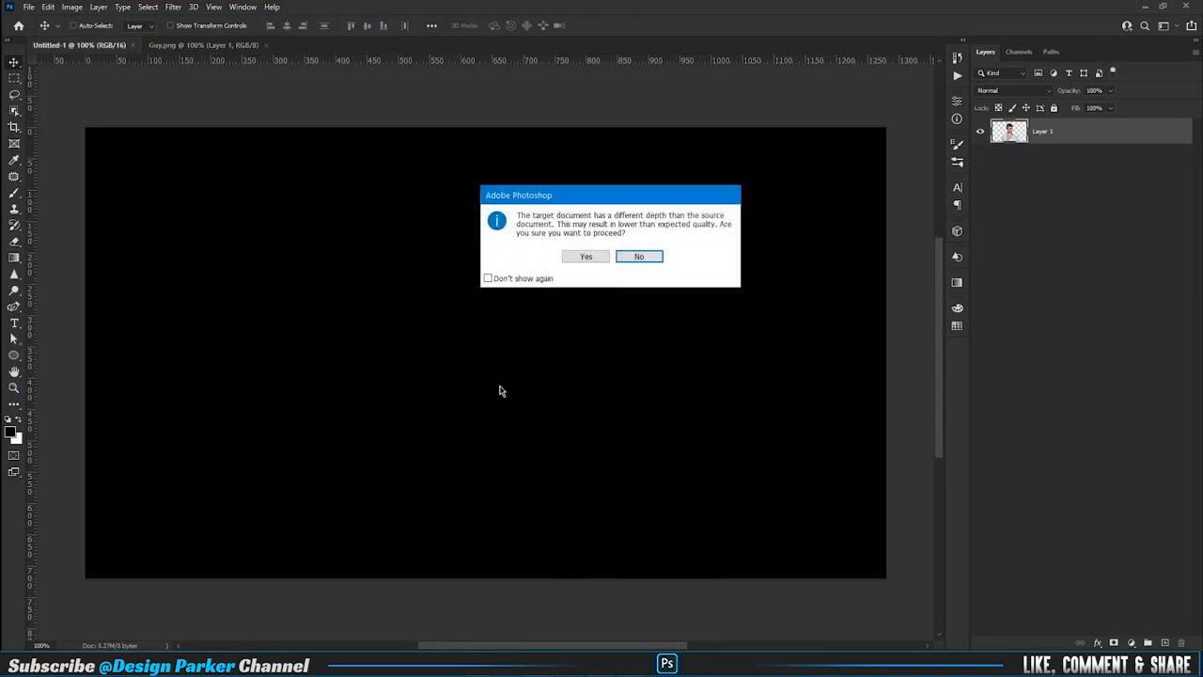
left_click(586, 257)
- Move the man to the right side of the canvas, with his shirt meeting the canvas's bottom edge
scroll(564, 414, "down", 2)
left_click_drag(565, 470, 666, 466)
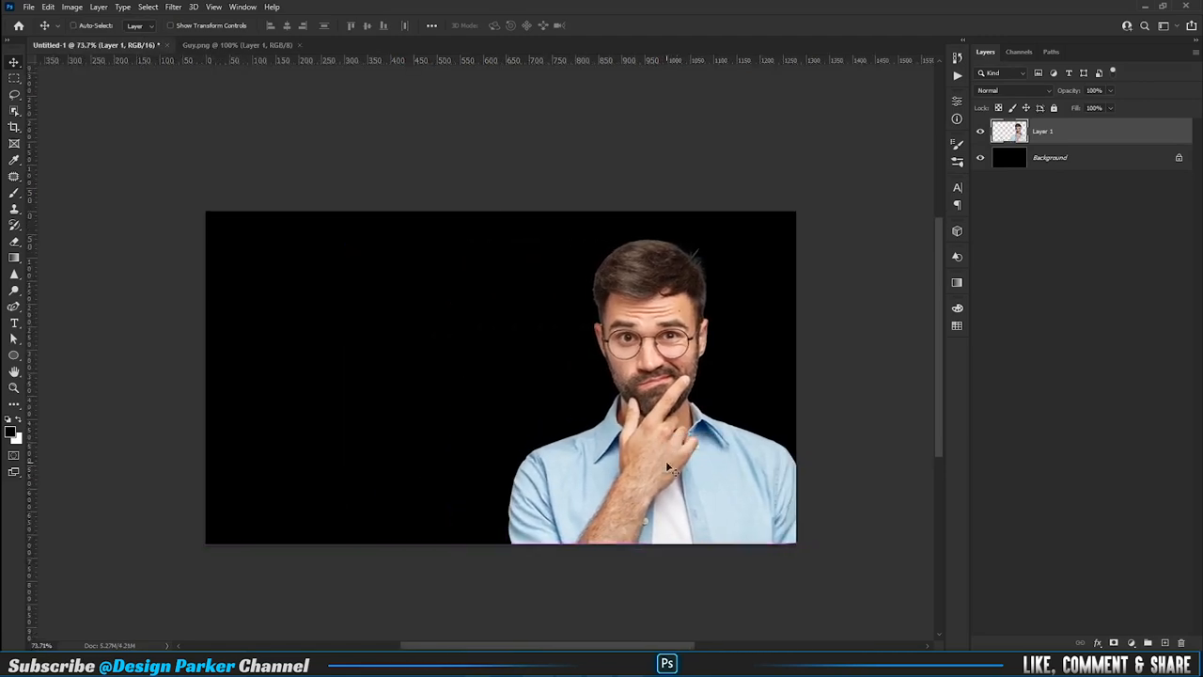
mouse_move(454, 469)
left_mouse_down()
mouse_move(483, 467)
mouse_move(467, 471)
left_mouse_up()
left_click_drag(550, 464, 527, 473)
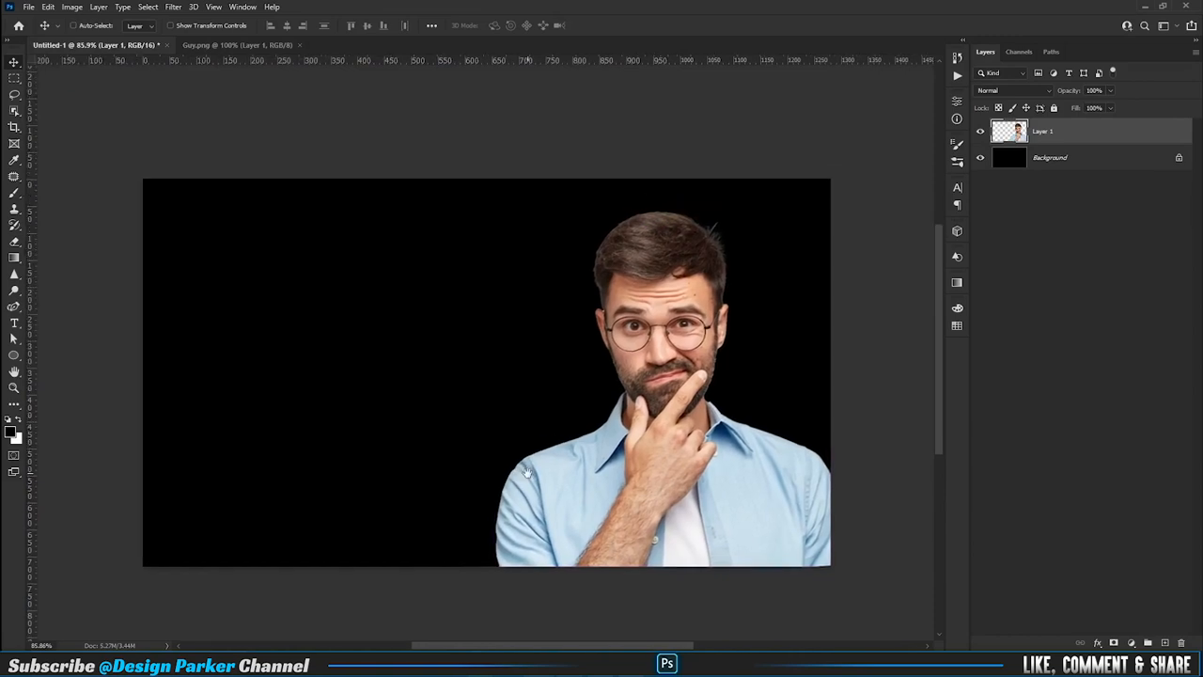
- Hide the man's layer, add a Solid Color fill of #0f0f0f above the Background, and show the man again
left_click(981, 131)
left_click(1055, 168)
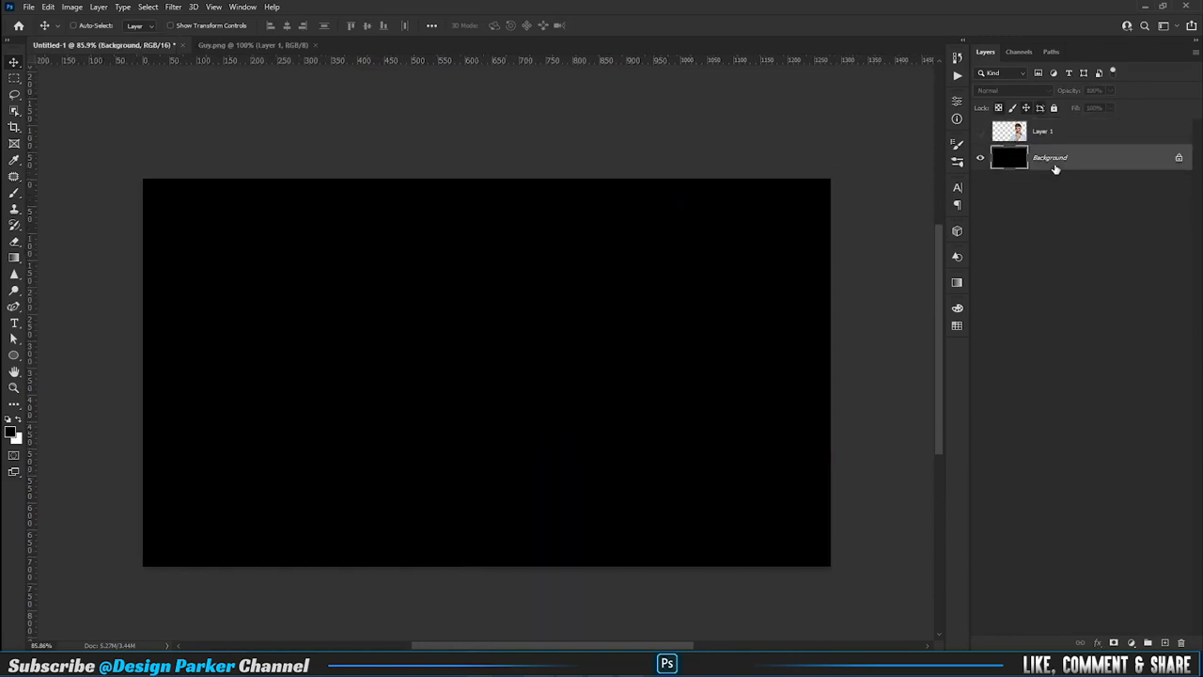
left_click(1132, 640)
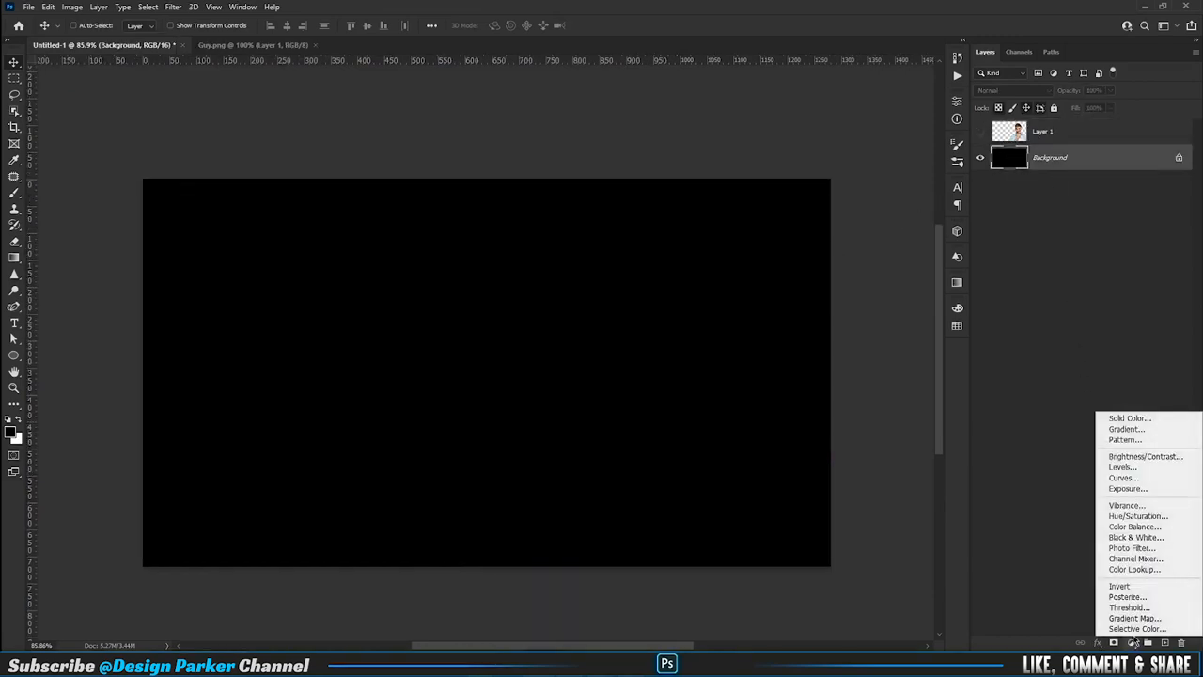
left_click(1128, 415)
left_click(1132, 643)
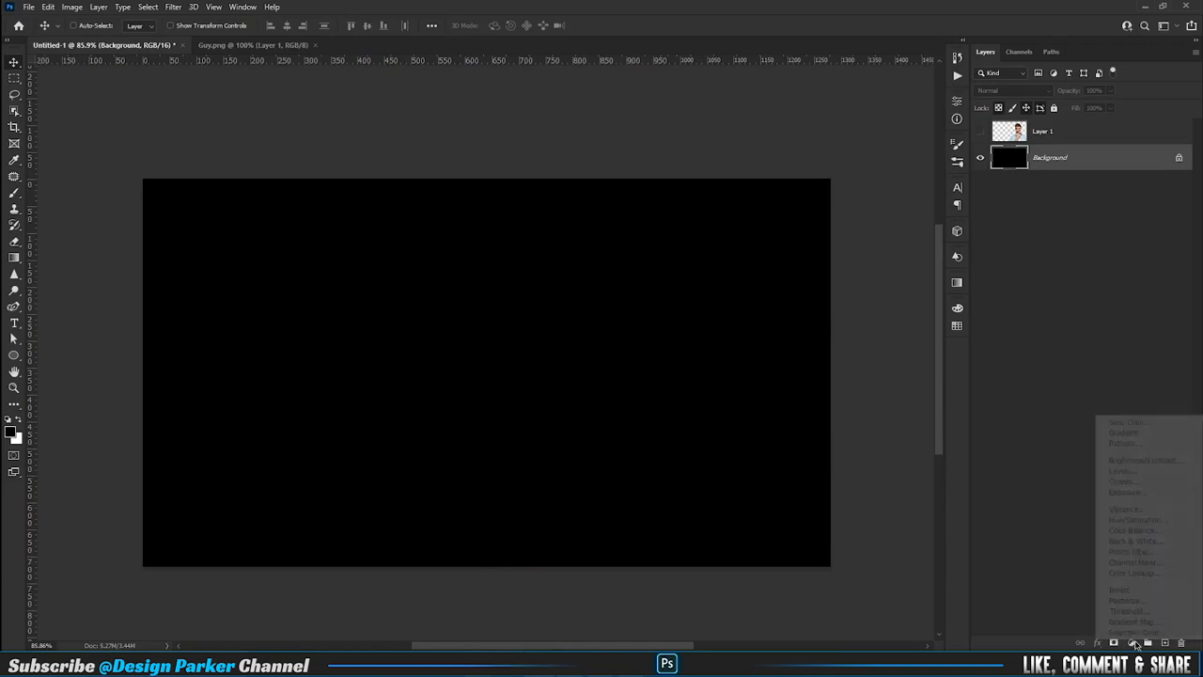
left_click(1132, 421)
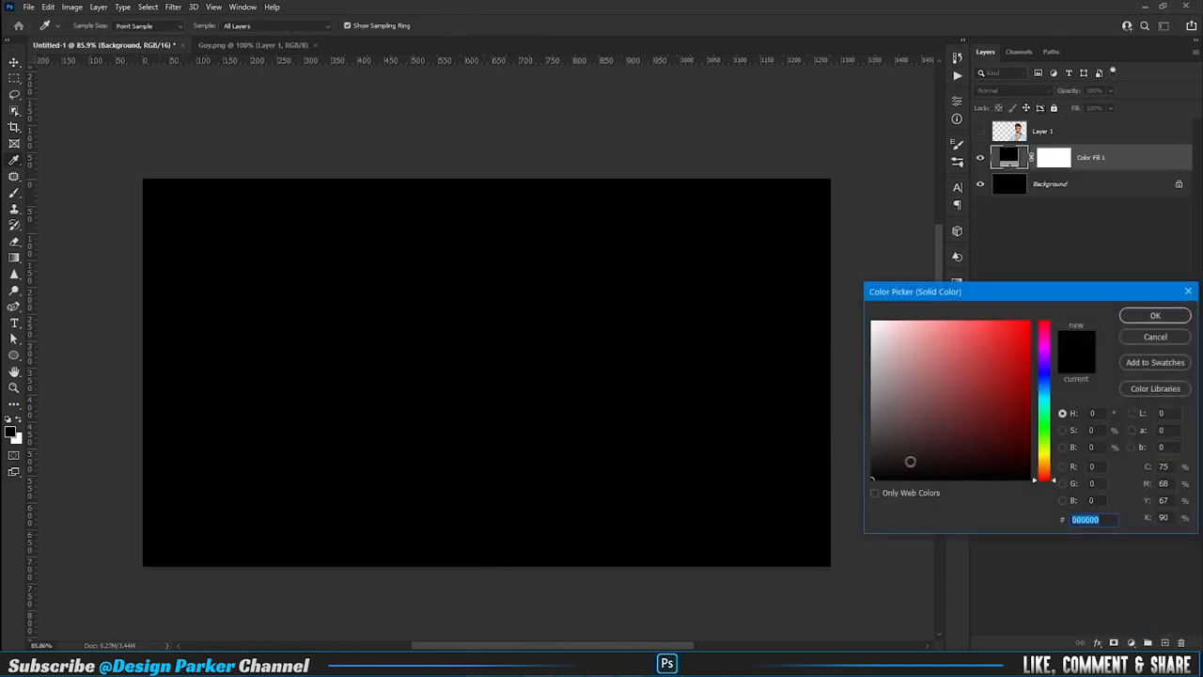
left_click(870, 472)
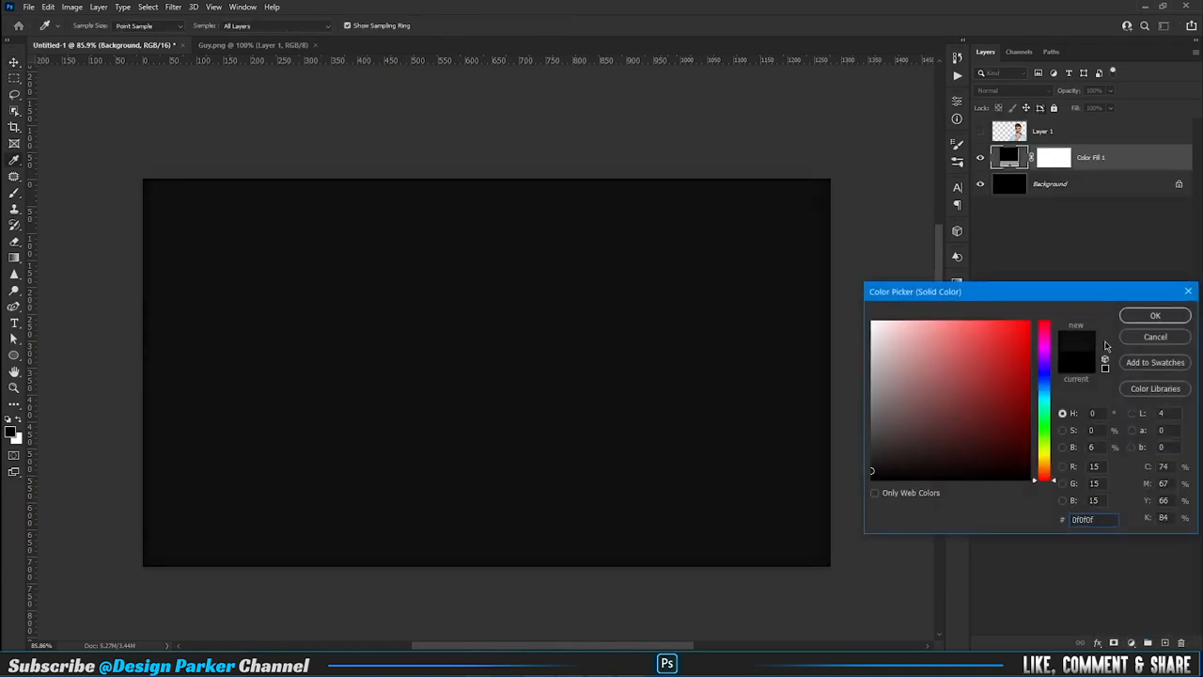
left_click(1141, 317)
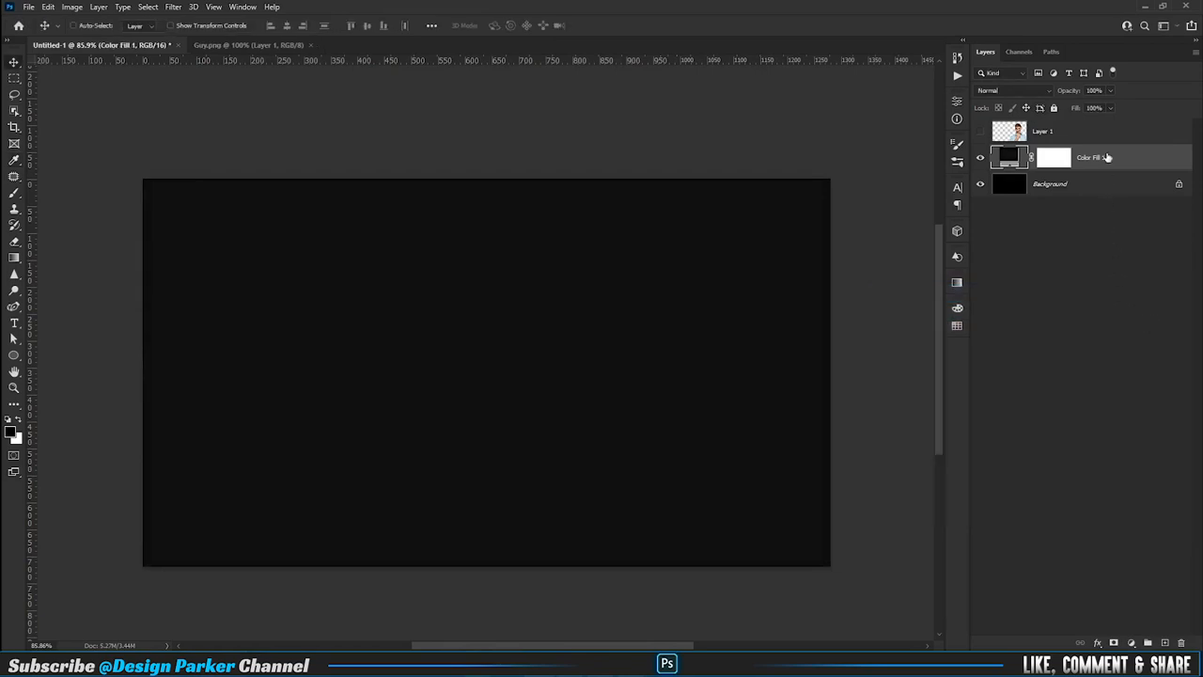
left_click(980, 131)
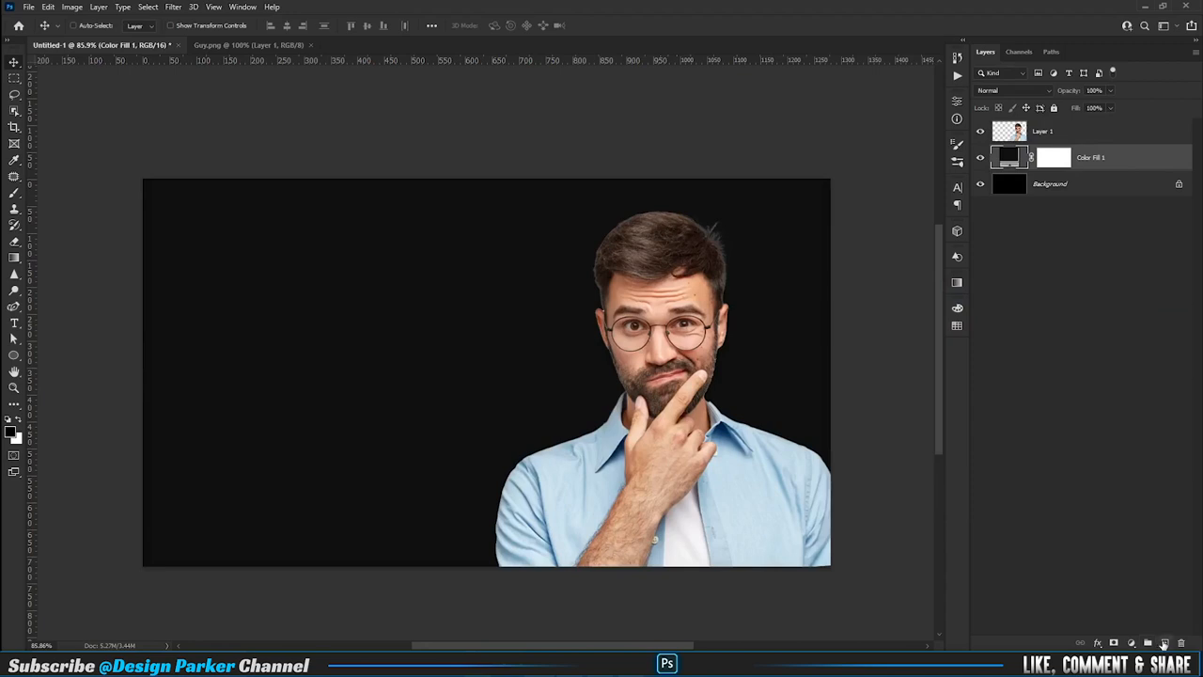
- Add a new layer beneath the man and draw a circle about 524 px wide behind his face and chest
left_click(1163, 643)
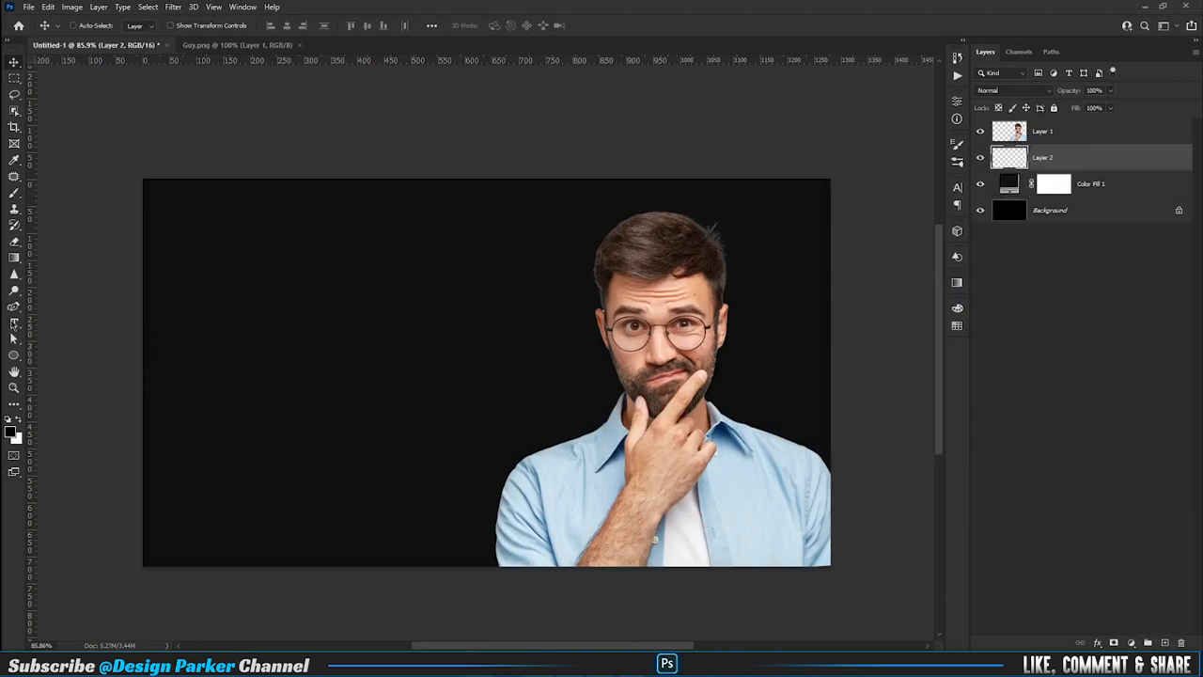
left_click(14, 357)
left_click(114, 360)
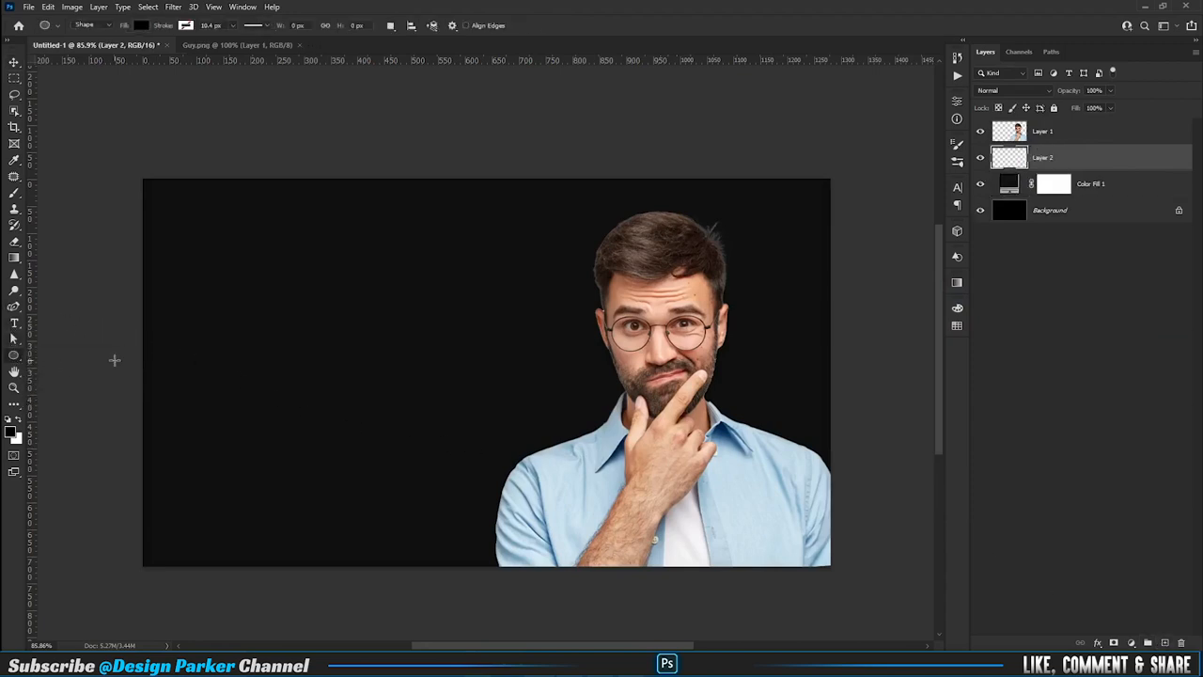
mouse_move(668, 415)
left_mouse_down()
mouse_move(730, 340)
mouse_move(777, 324)
mouse_move(810, 282)
mouse_move(897, 247)
mouse_move(886, 267)
left_mouse_up()
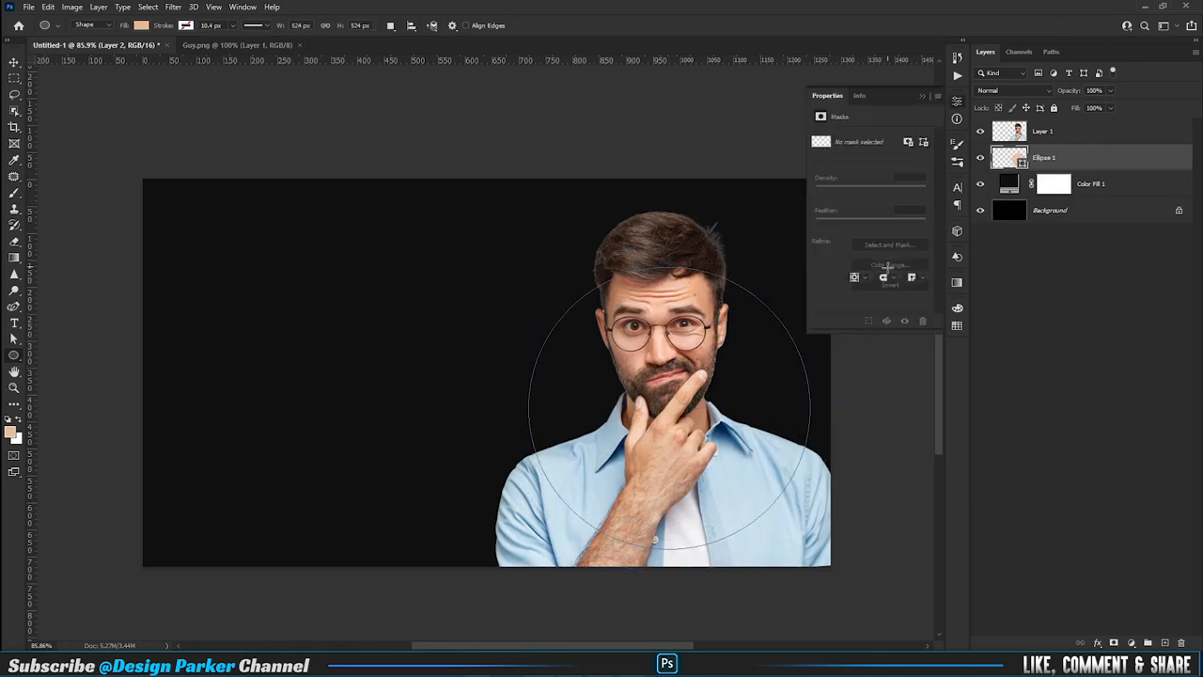
- Remove the circle's fill and give it an orange stroke about 142.63 px wide
left_click(889, 264)
left_click(853, 228)
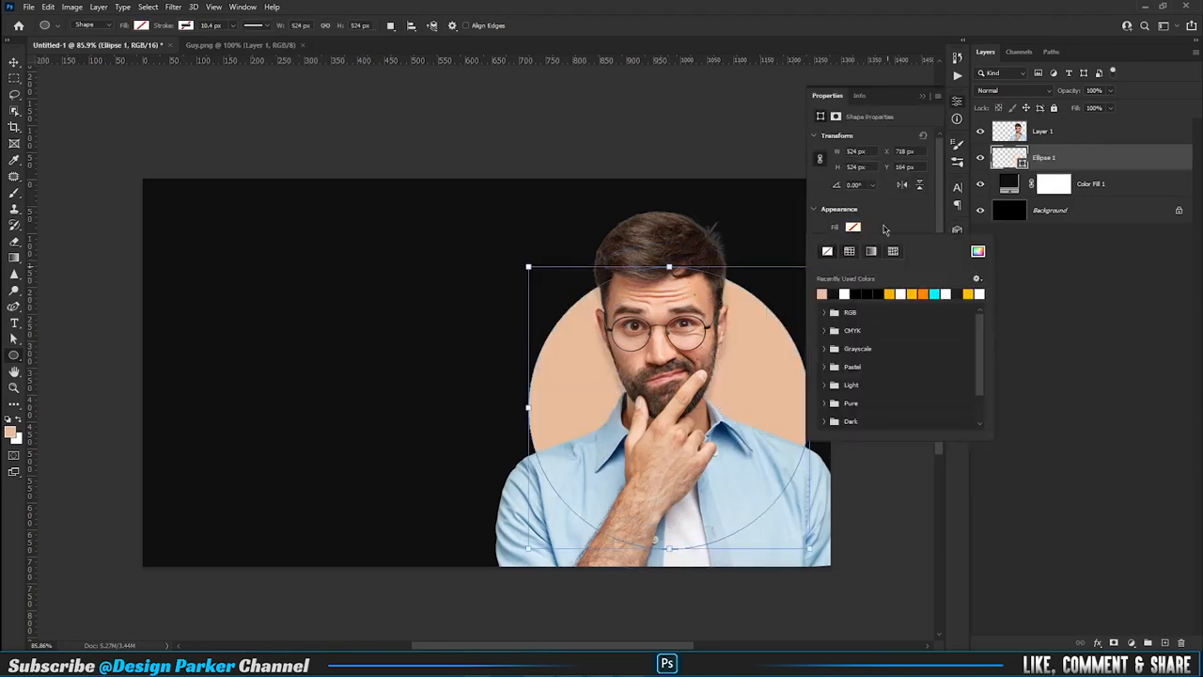
left_click(828, 269)
left_click(852, 244)
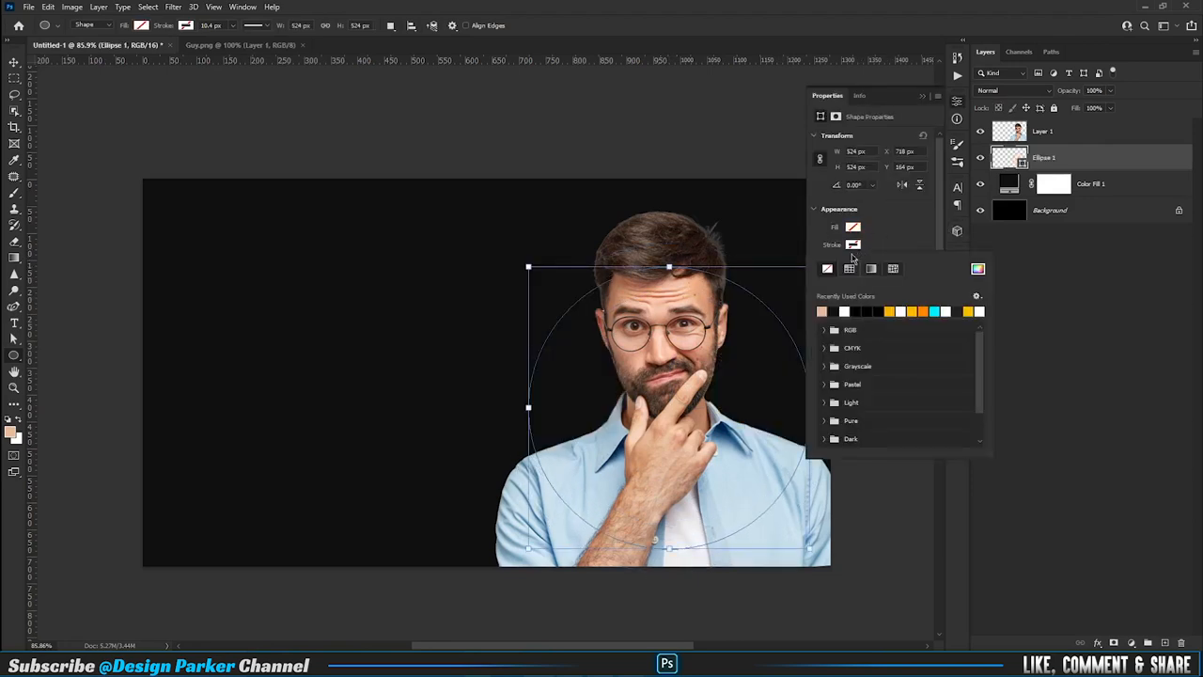
left_click(927, 308)
left_click(879, 251)
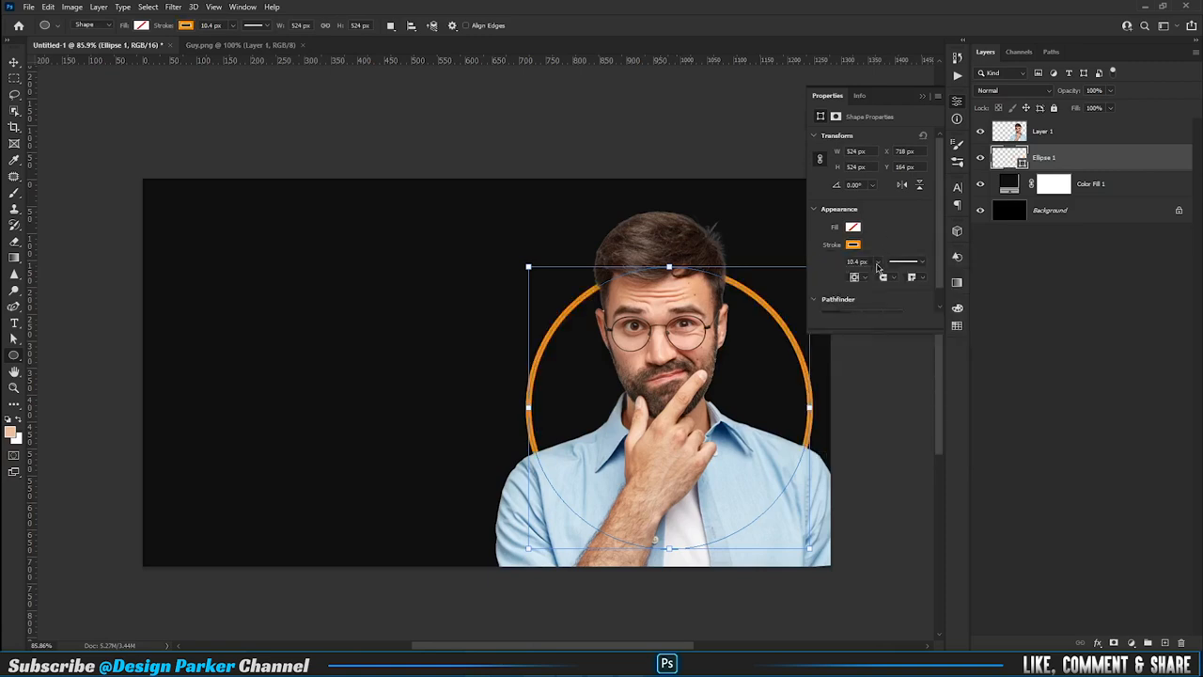
left_click_drag(878, 265, 887, 281)
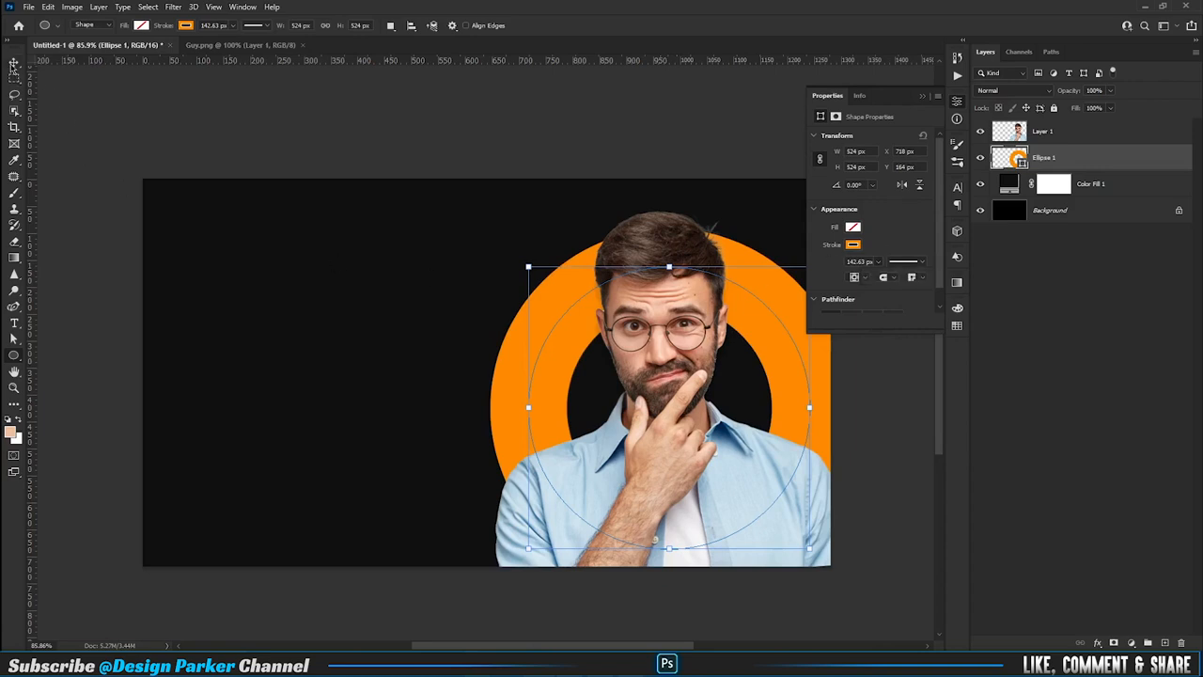
- Move the orange ring lower behind the man's shoulders and enlarge it from its center to about 681 px
left_click(14, 62)
left_click_drag(747, 403, 743, 458)
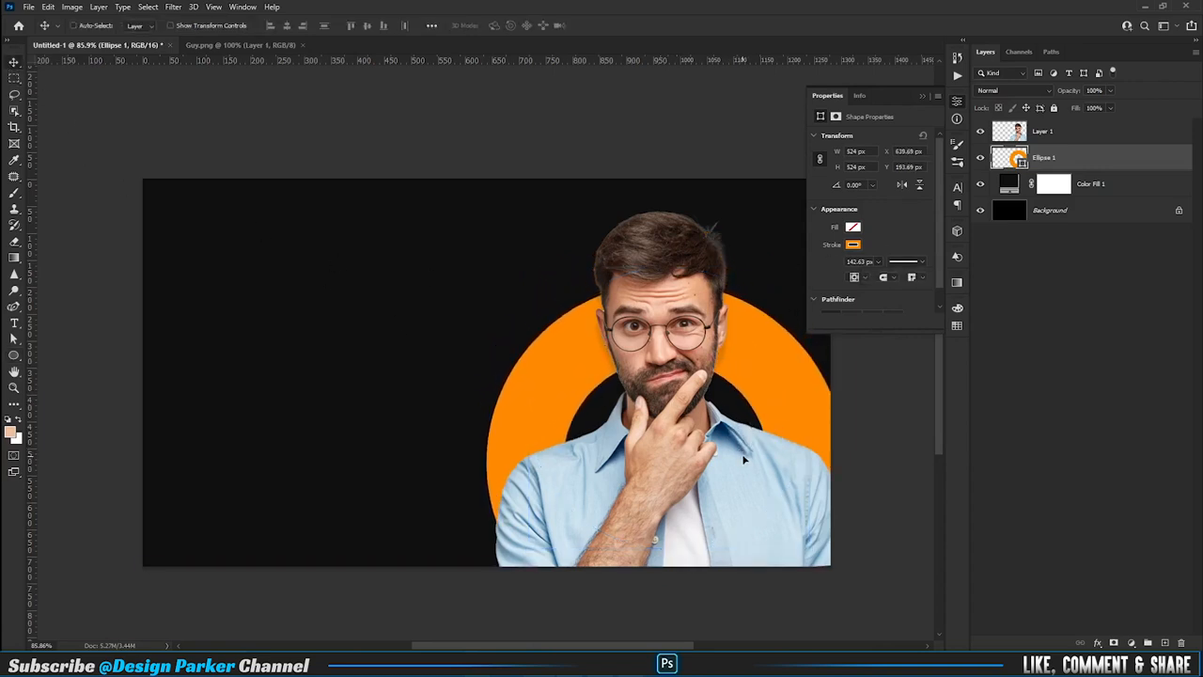
left_click(922, 96)
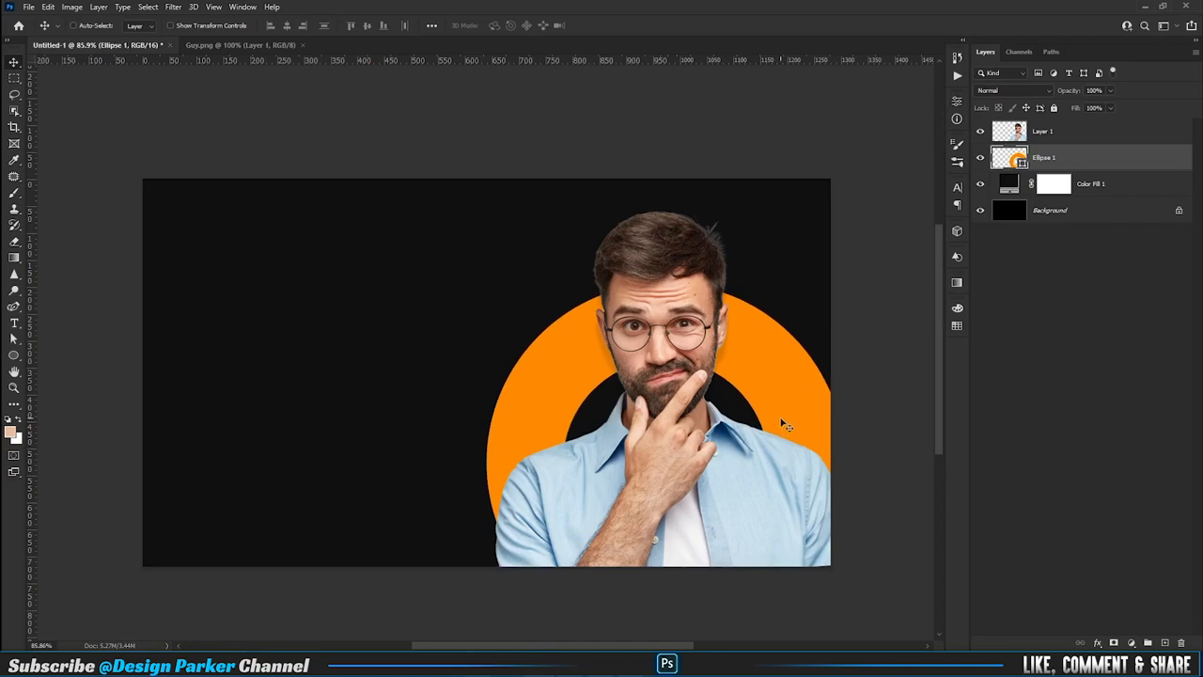
key("ctrl+t")
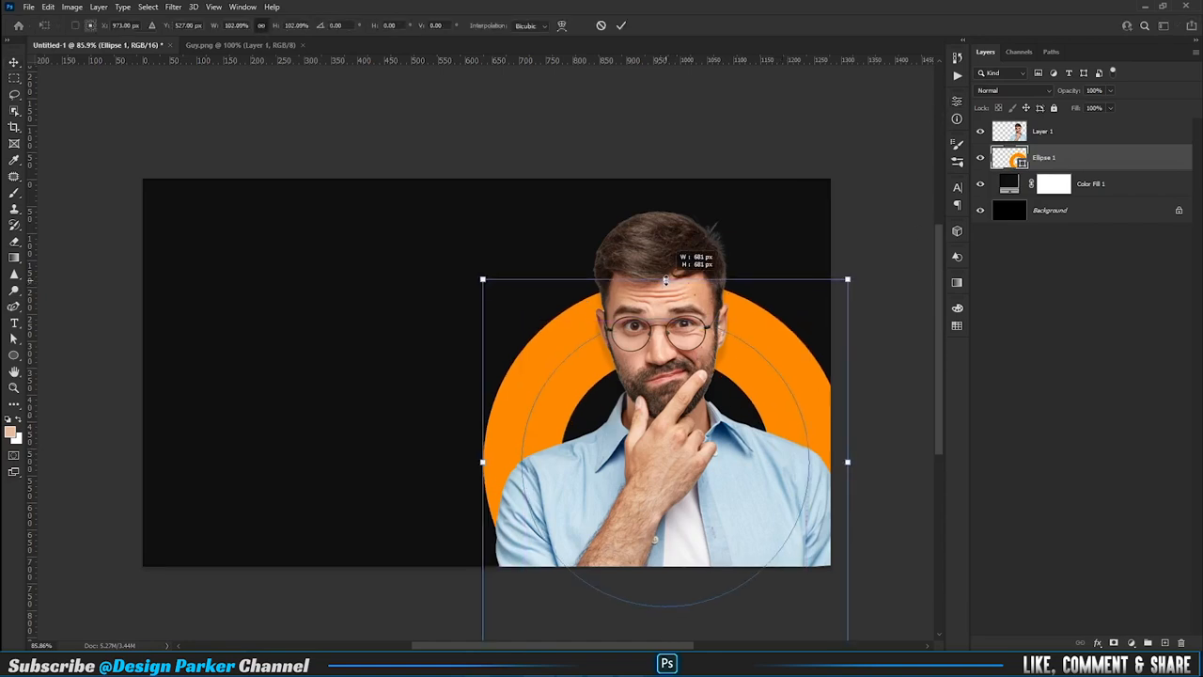
key("Return")
- Duplicate the orange ring below the original and scale the copy from its center to about 169%
left_click_drag(1048, 154, 1046, 173, "alt")
key("ctrl+t")
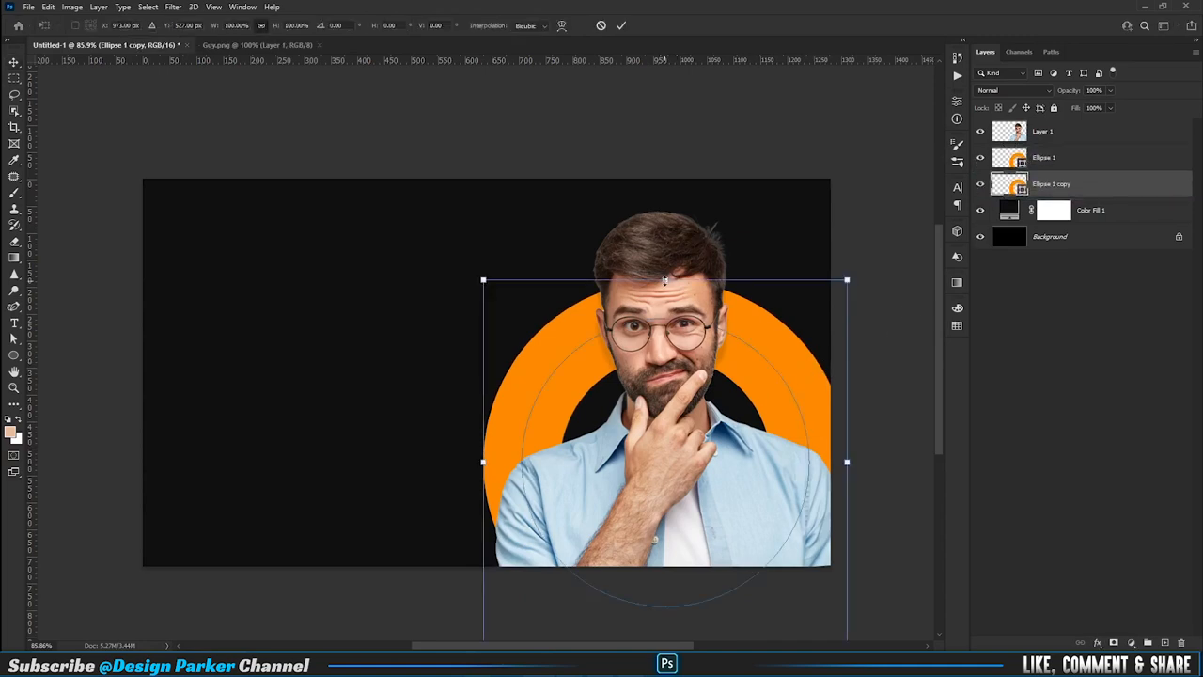
left_click_drag(664, 279, 665, 153, "alt")
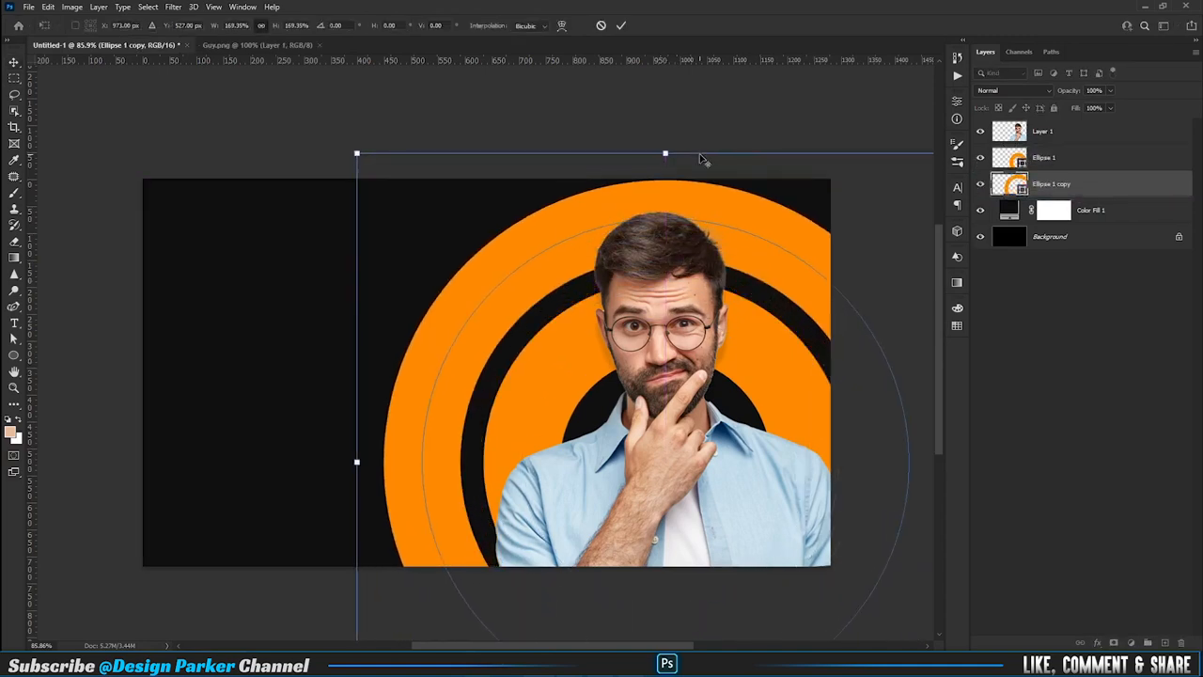
key("Return")
- Duplicate the larger ring below itself and scale the new copy from its center to about 1472 px
left_click_drag(1088, 188, 1085, 201, "alt")
key("ctrl+t")
left_click_drag(665, 184, 693, 62, "alt")
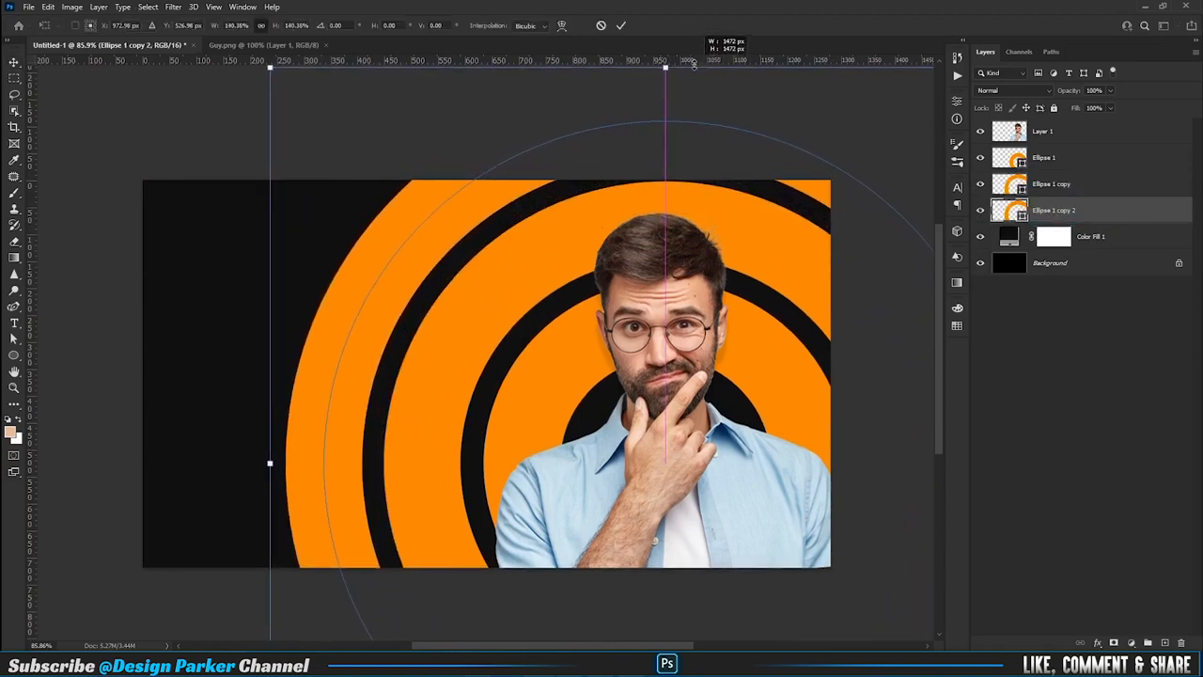
key("Return")
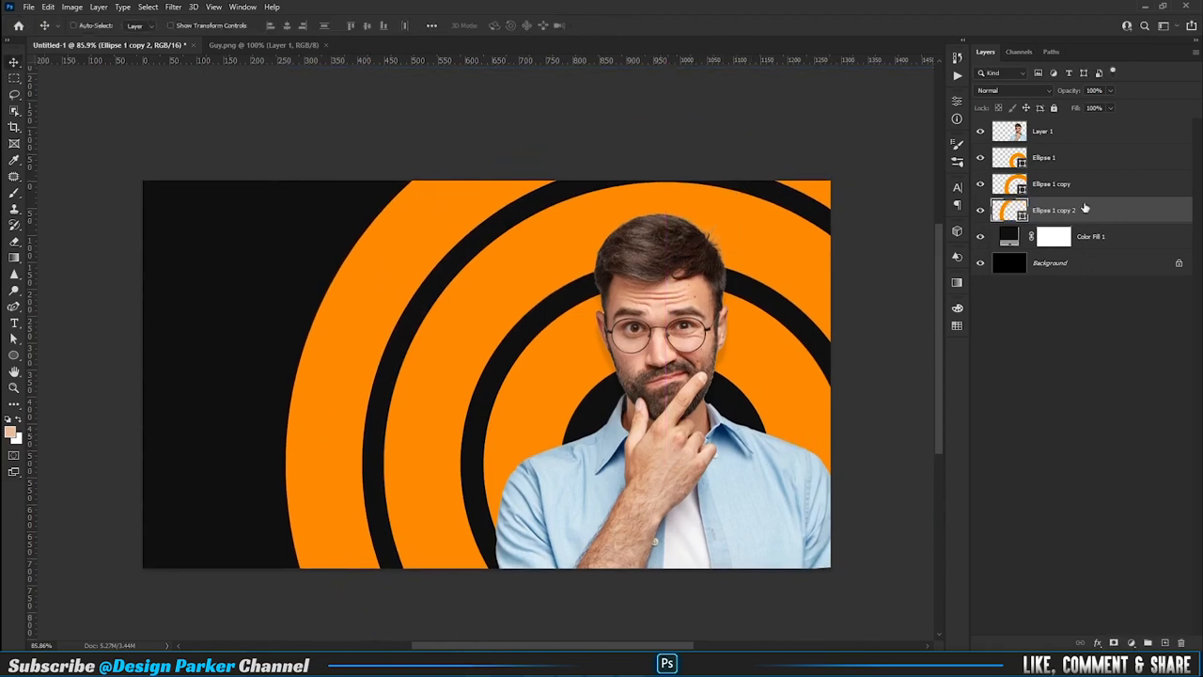
- Set the outermost ring's opacity to 20% and reduce the middle ring's opacity to a slightly higher value
left_click(1110, 91)
left_click_drag(1069, 108, 1066, 109)
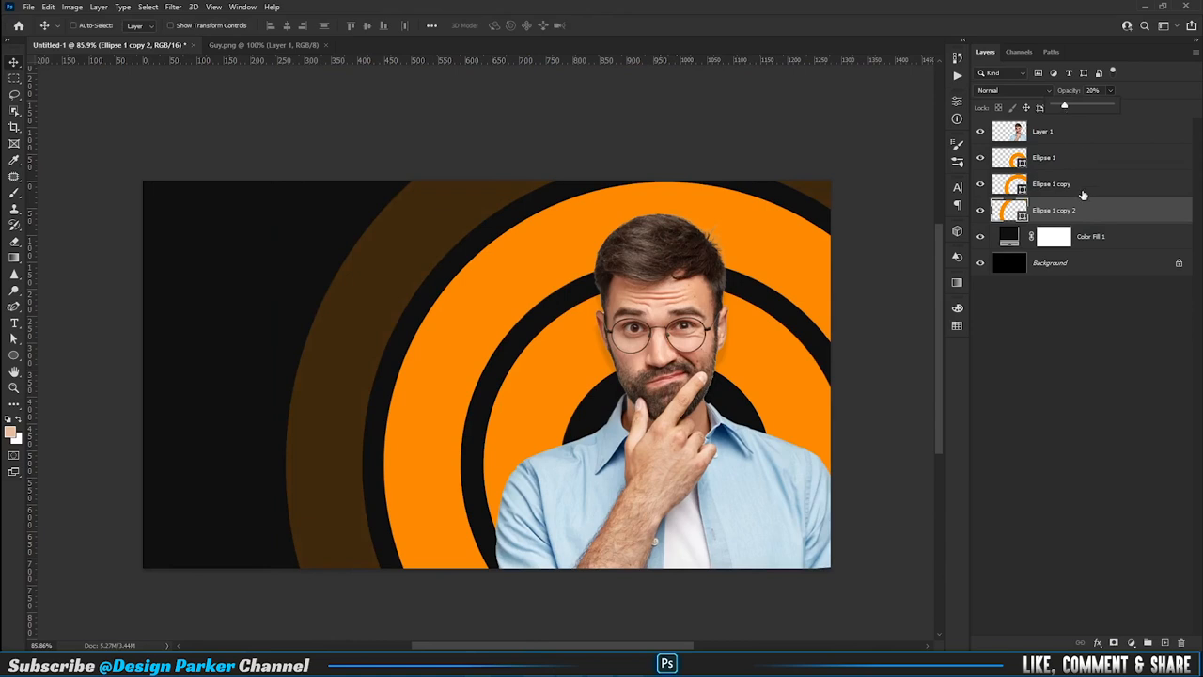
left_click(1081, 188)
left_click(1110, 92)
left_click_drag(1069, 108, 1074, 109)
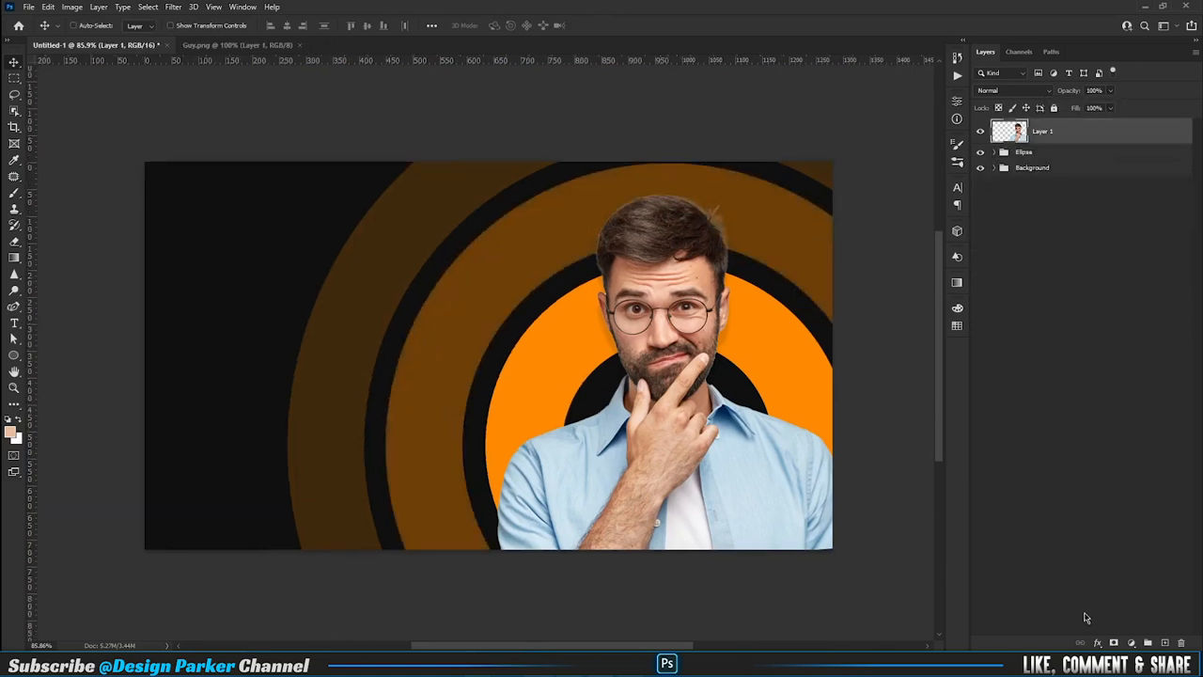
- Add a black Drop Shadow to the man's layer with opacity about 51%, angle 104°, distance 11 px and size 10 px
left_click(1097, 644)
left_click(1109, 643)
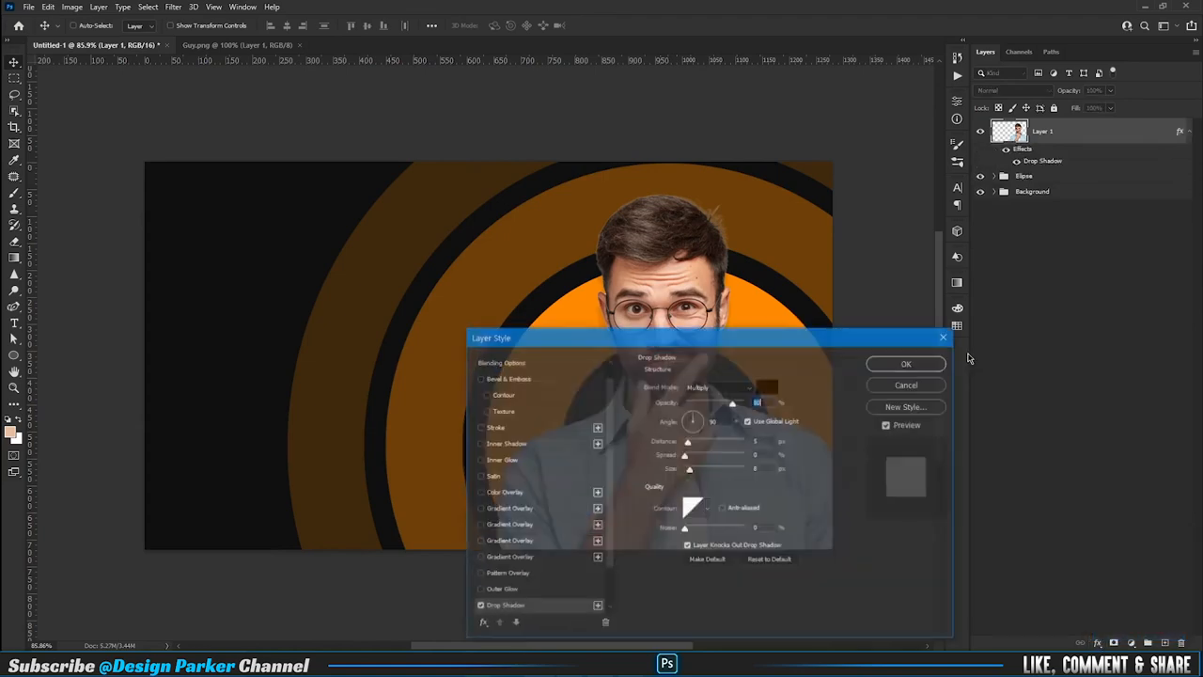
left_click_drag(765, 339, 1066, 308)
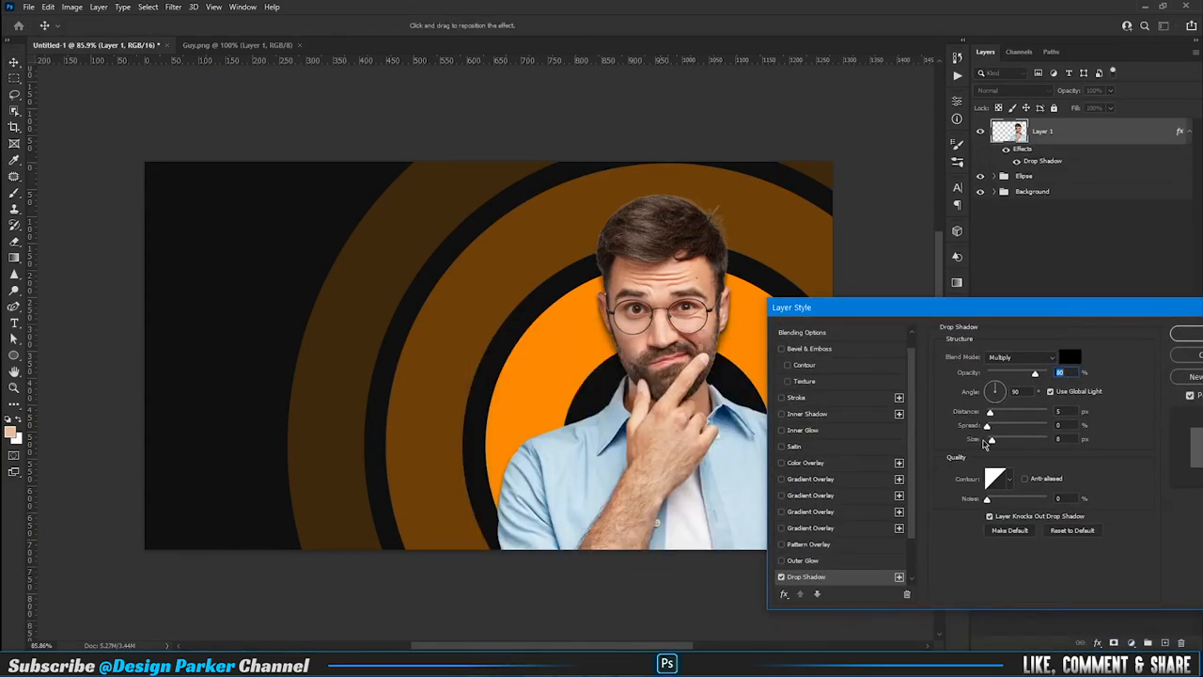
left_click_drag(984, 442, 993, 440)
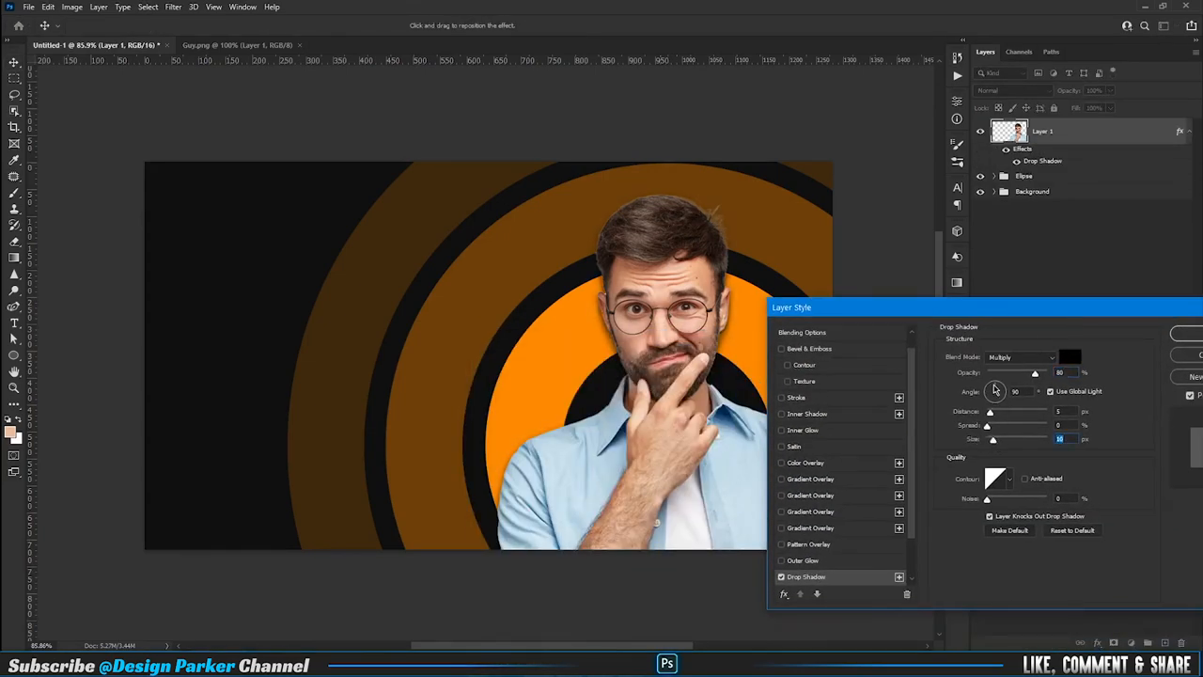
left_click_drag(996, 389, 995, 416)
left_click_drag(1034, 373, 1018, 376)
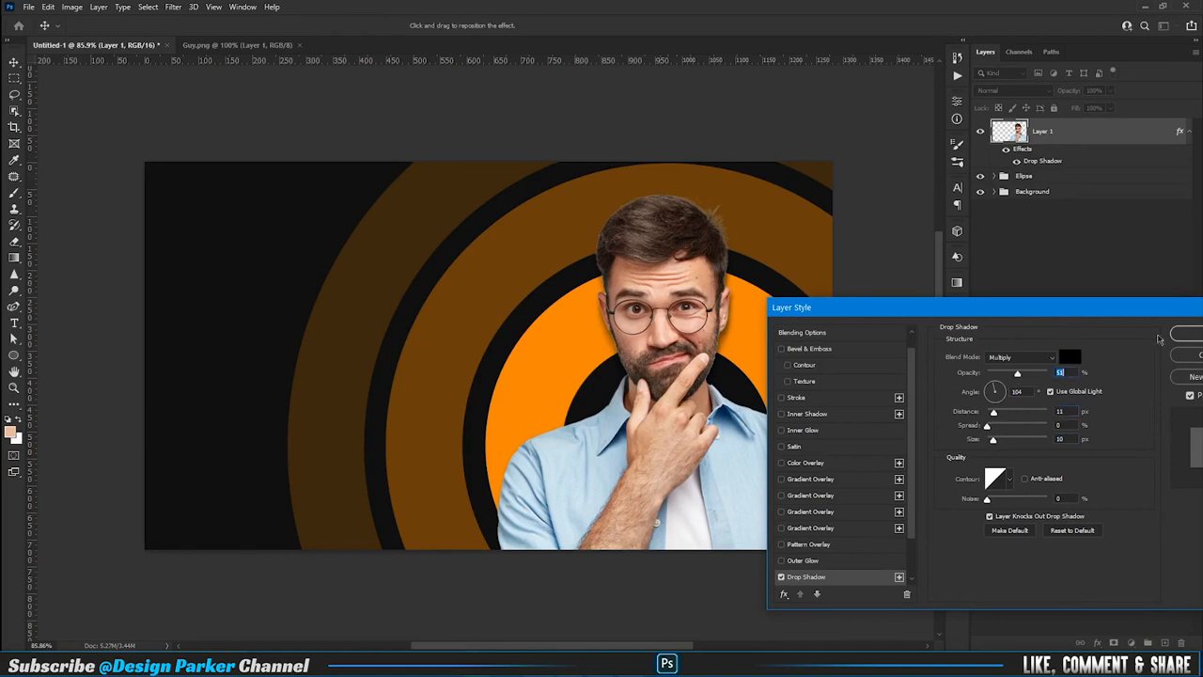
left_click(1183, 339)
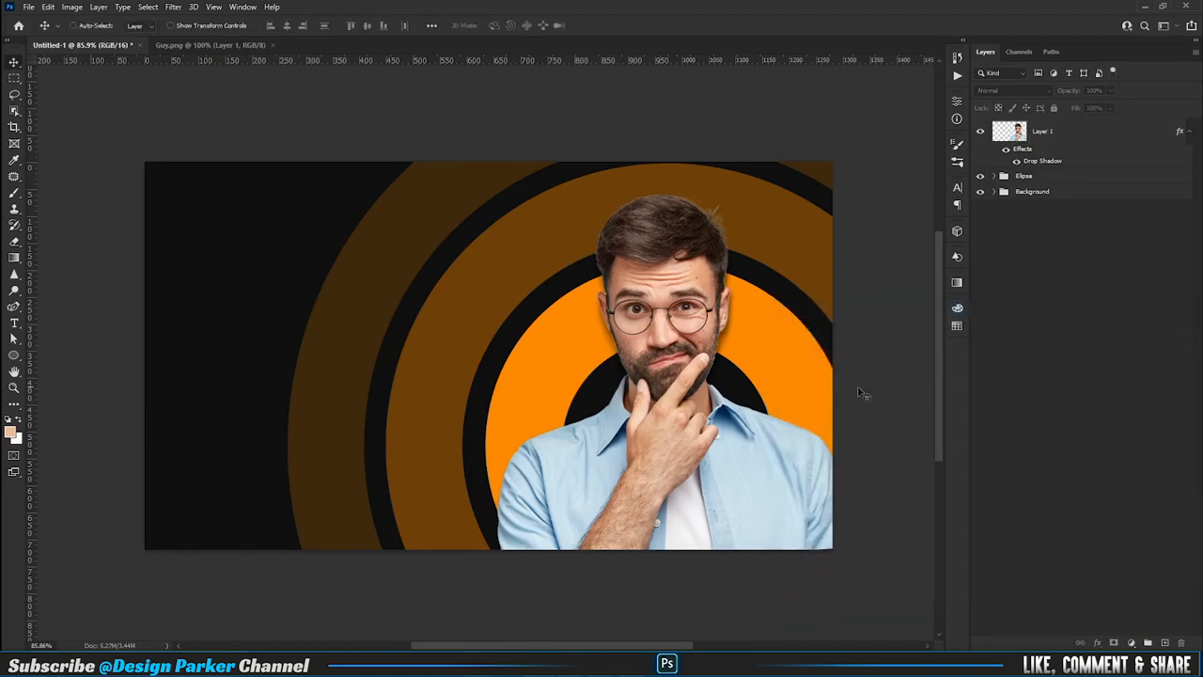
- Check the ring layers inside the Elipse group and add a layer mask to the group
left_click(1048, 178)
left_click(996, 176)
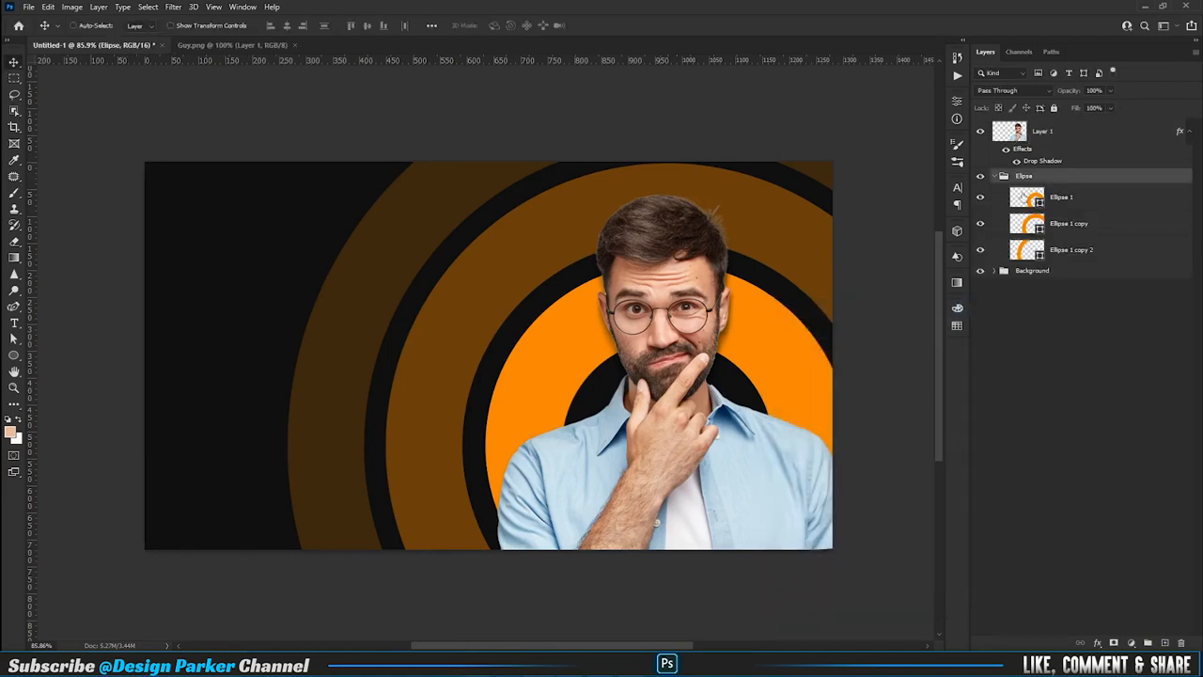
left_click(995, 176)
left_click(1114, 643)
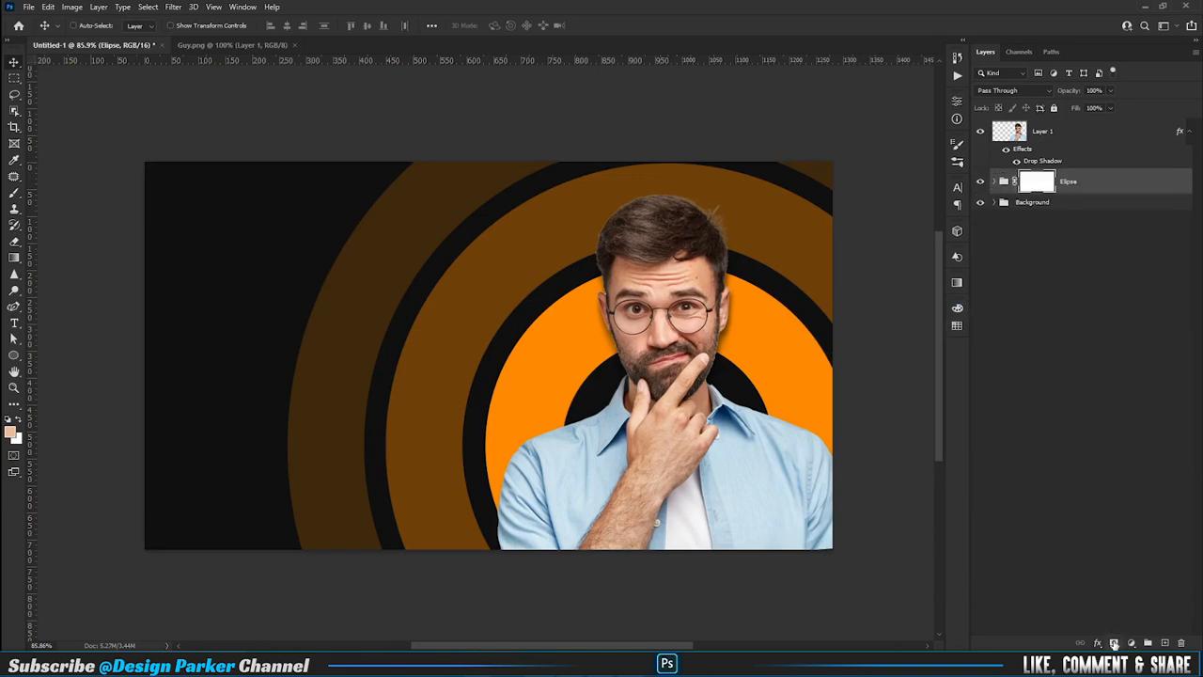
- Fade out the lower part of the rings with a black-to-white gradient on the Elipse group's layer mask
left_click(14, 258)
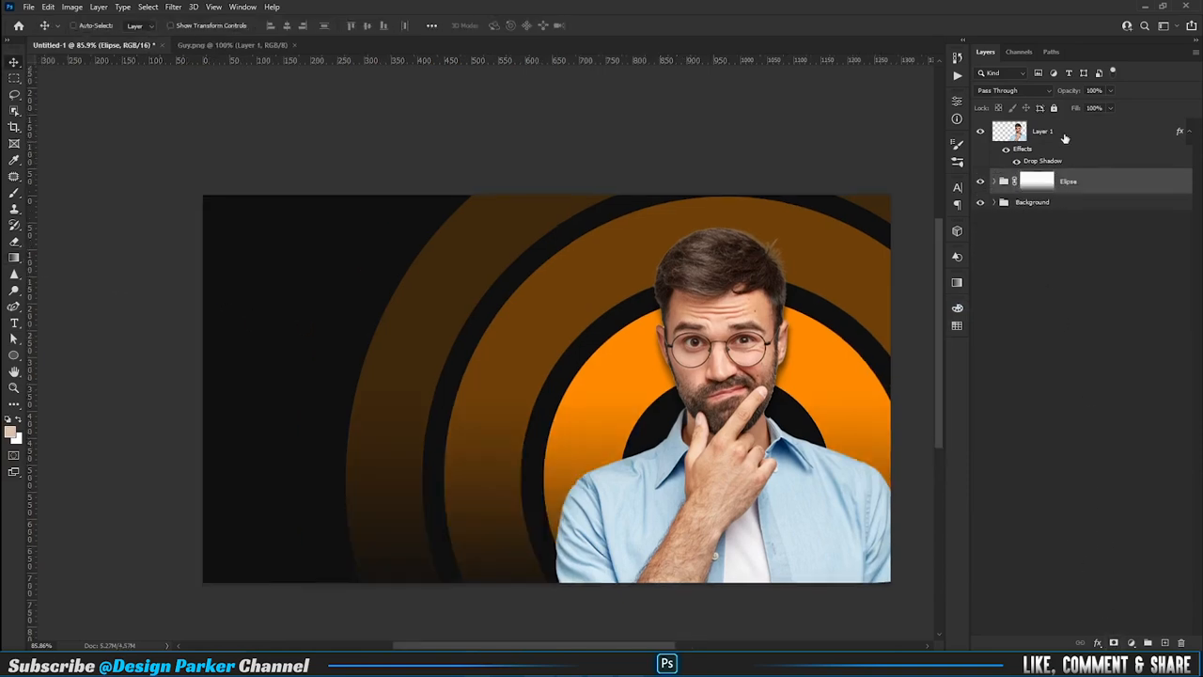
- Scale the man up to about 107.67% and shift him about 27 px to the right
left_click(1065, 137)
key("ctrl+t")
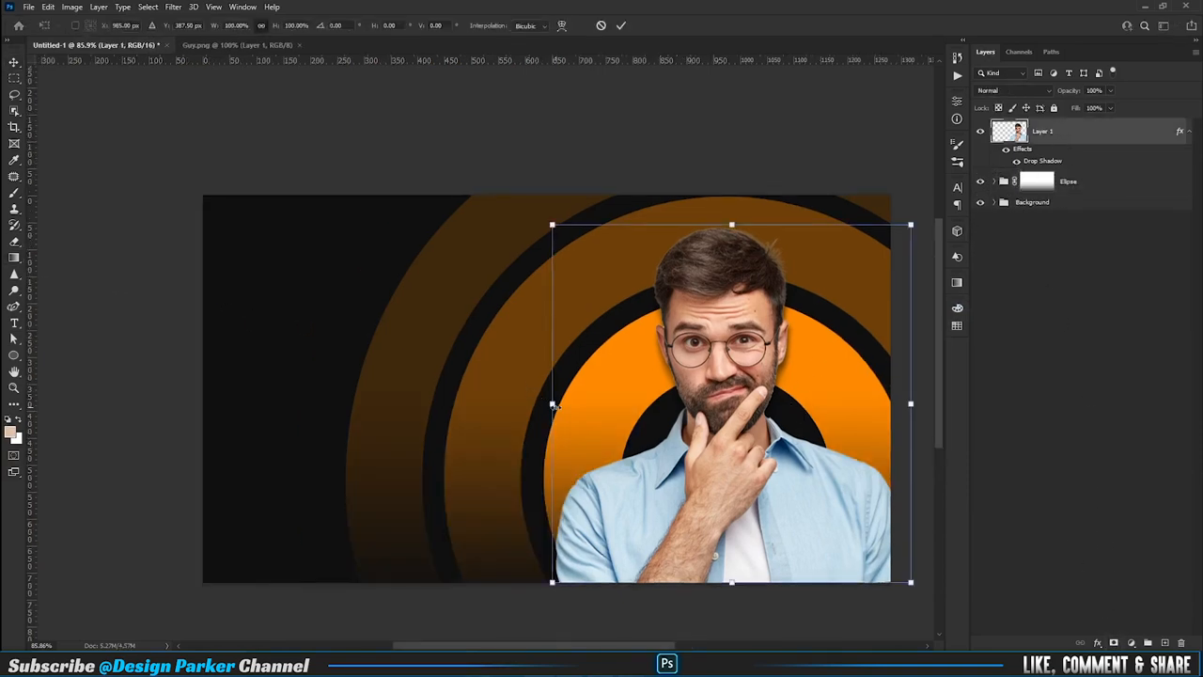
left_click_drag(555, 406, 539, 407)
left_click_drag(716, 478, 729, 477)
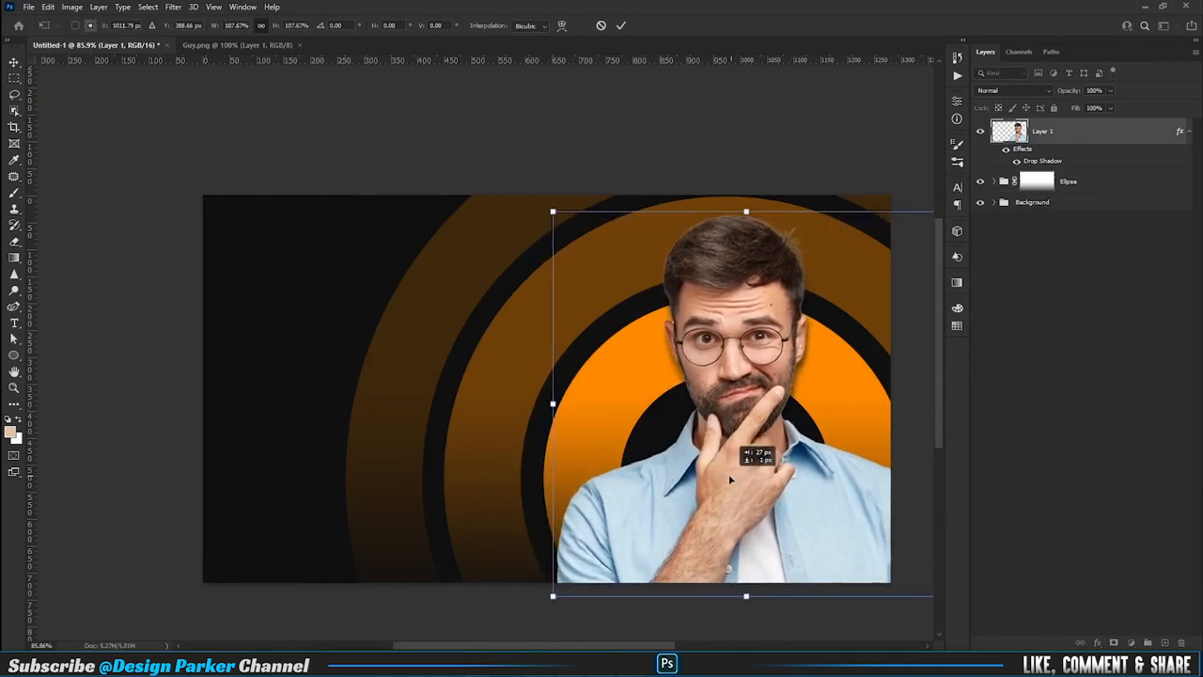
key("Return")
- Lower the opacity of the middle and outermost rings in the Elipse group so they look dimmer, then collapse the group
left_click(1037, 181)
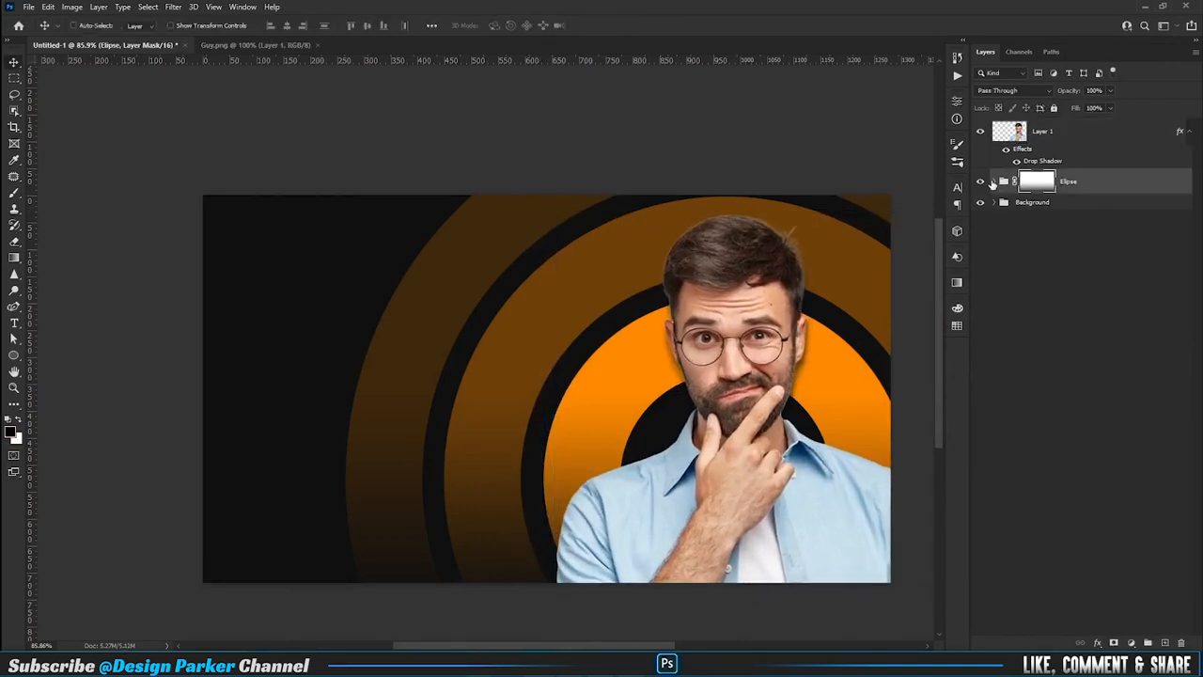
left_click(993, 183)
left_click(1086, 215)
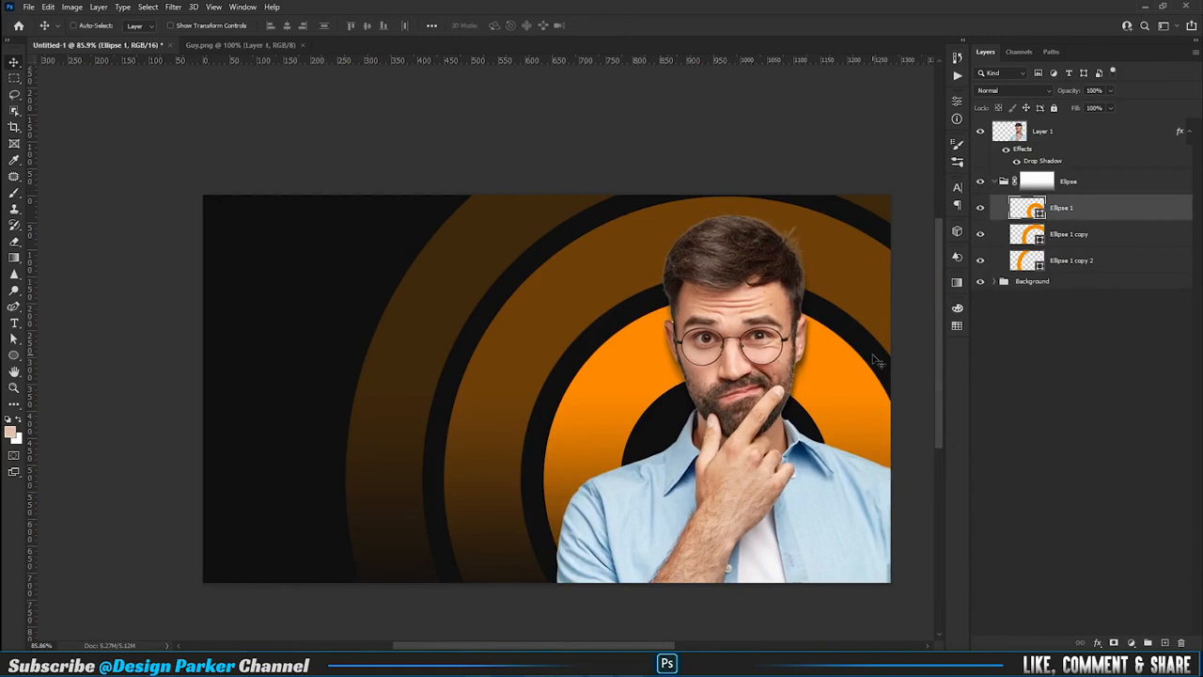
left_click(1070, 237)
left_click_drag(1113, 91, 1105, 109)
left_click(1081, 262)
left_click(1105, 355)
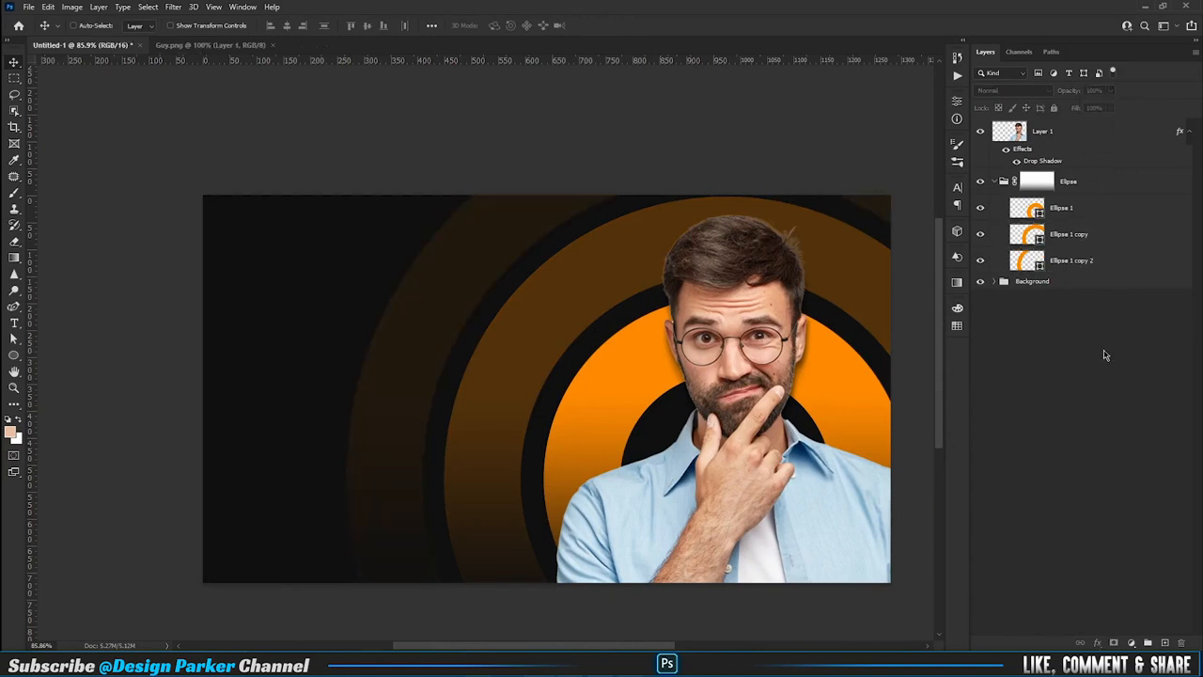
left_click(998, 184)
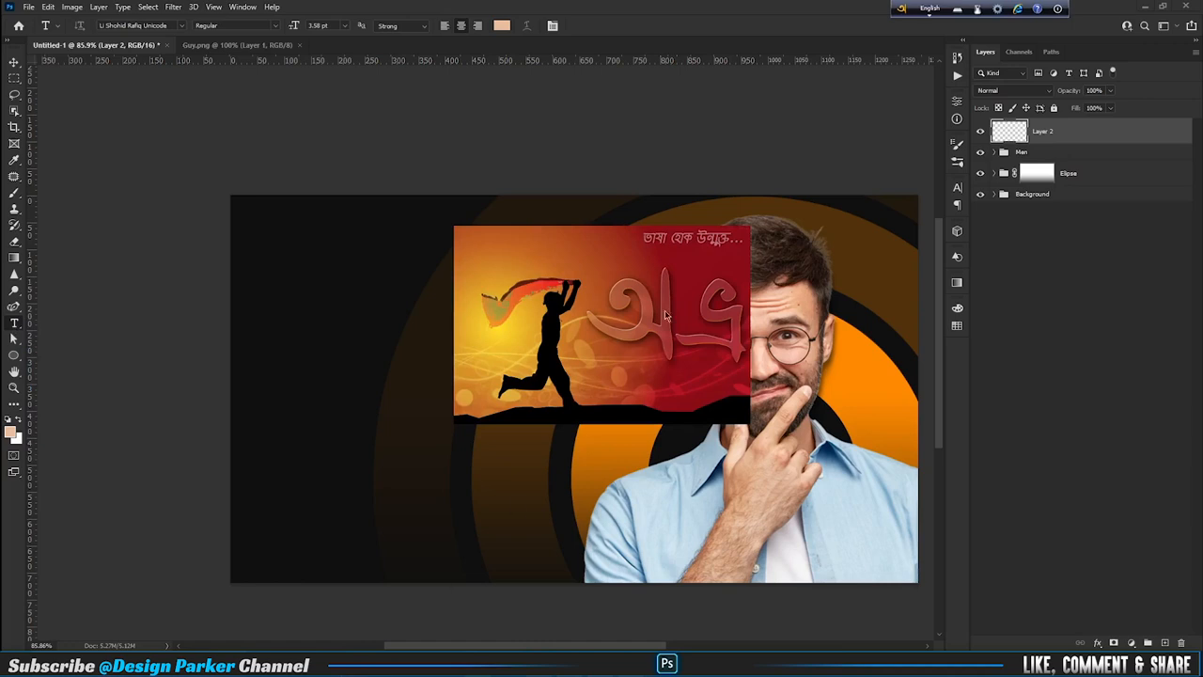
- Switch text entry to Bangla, add the text "কীভাবে" in the dark area left of the man and enlarge it
left_click(928, 10)
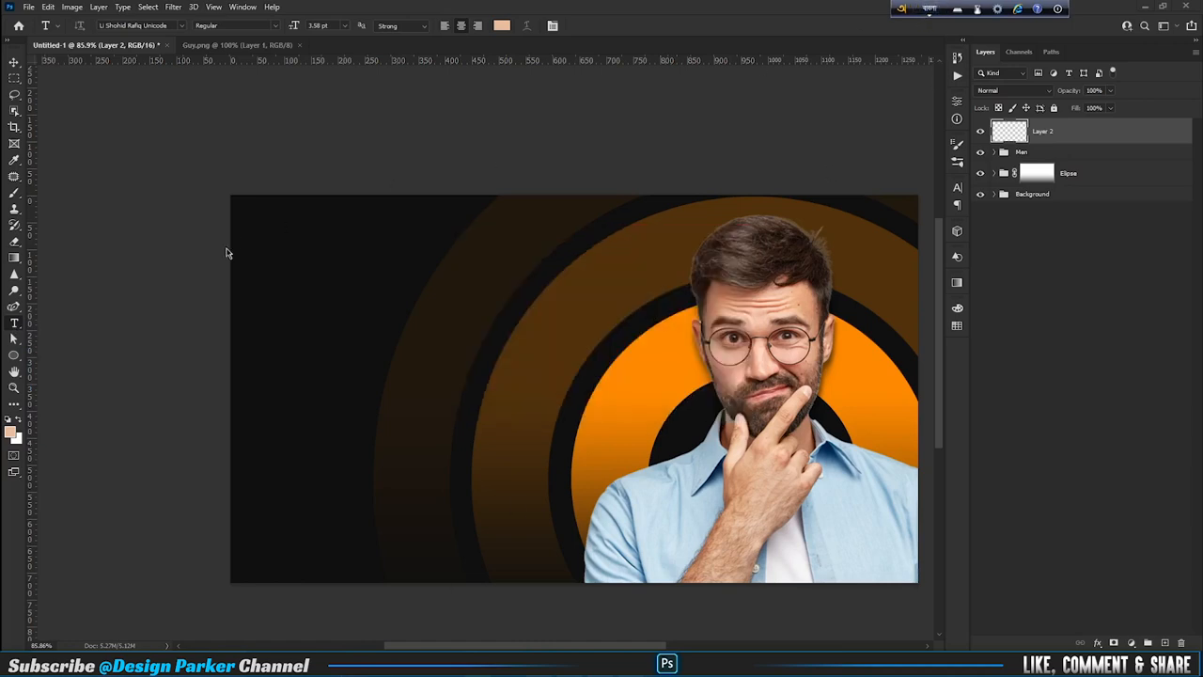
key("F12")
left_click(343, 319)
key("F12")
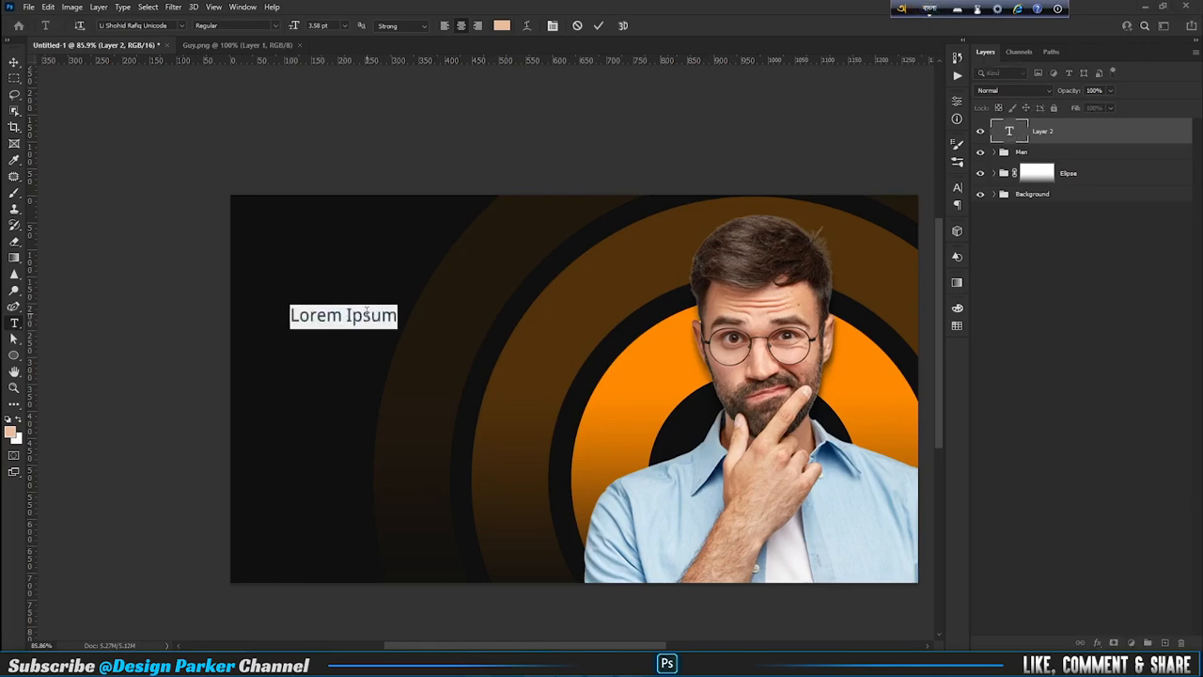
type("kivabe")
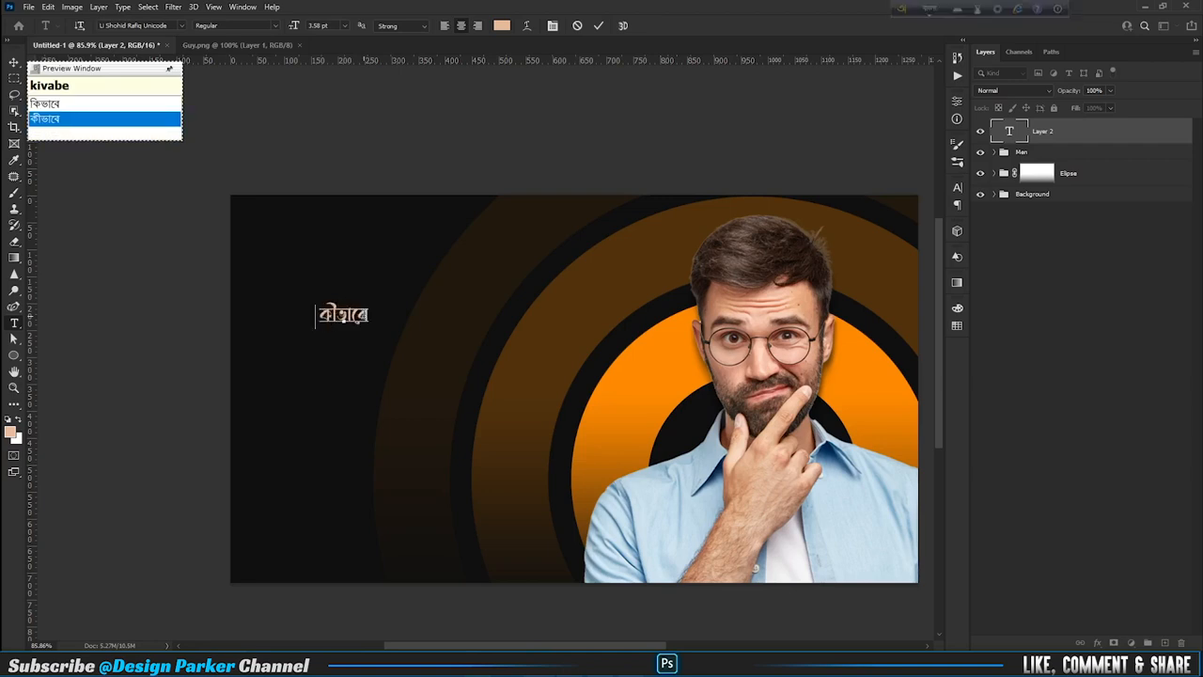
left_click(15, 64)
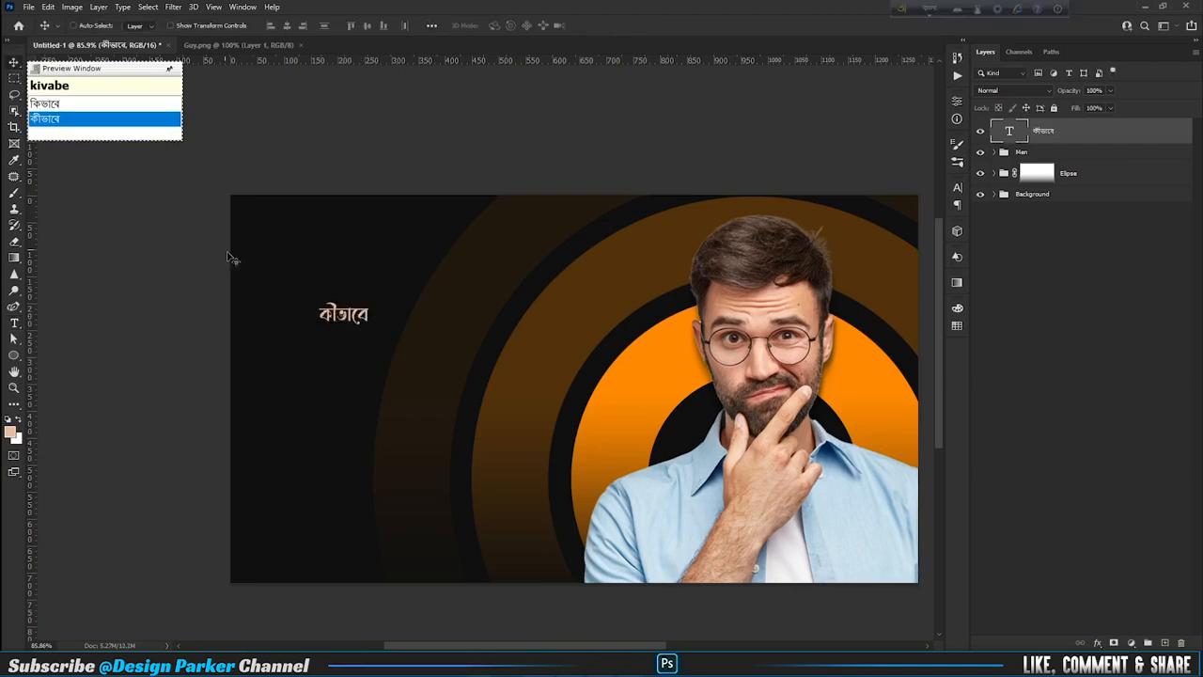
left_click(8, 420)
key("ctrl+t")
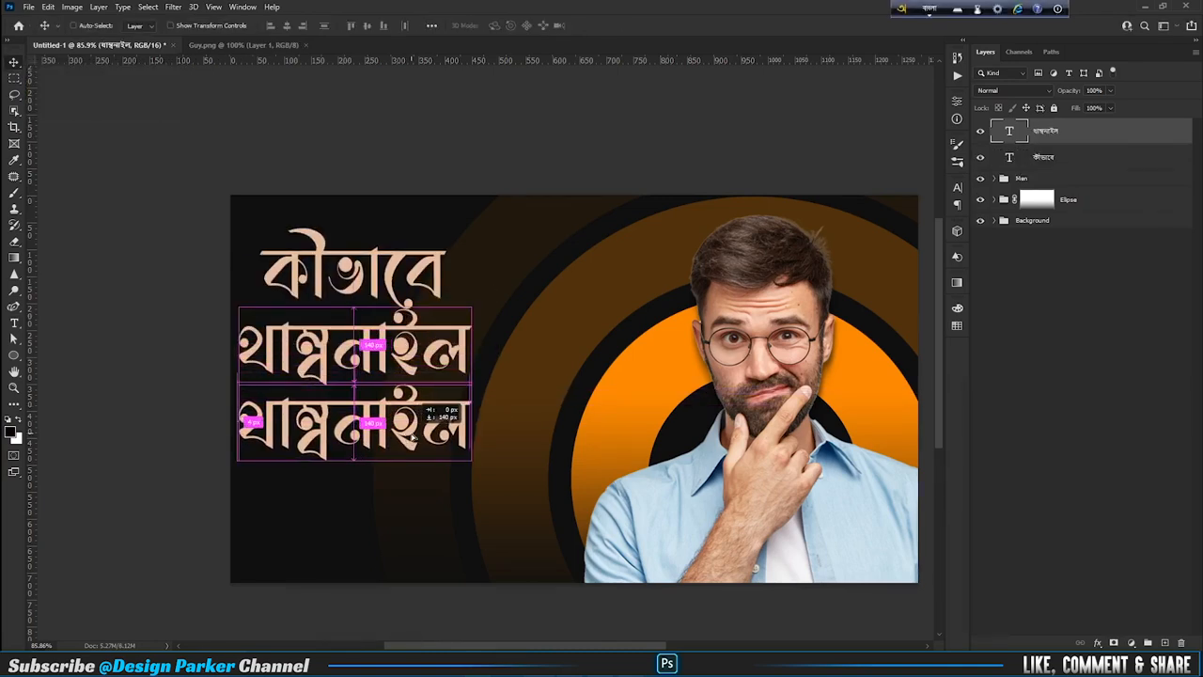
- Duplicate the "থাম্বনাইল" line about 140 px below itself and replace the copy's text with "তৈরি করবেন"
left_click_drag(414, 434, 411, 430)
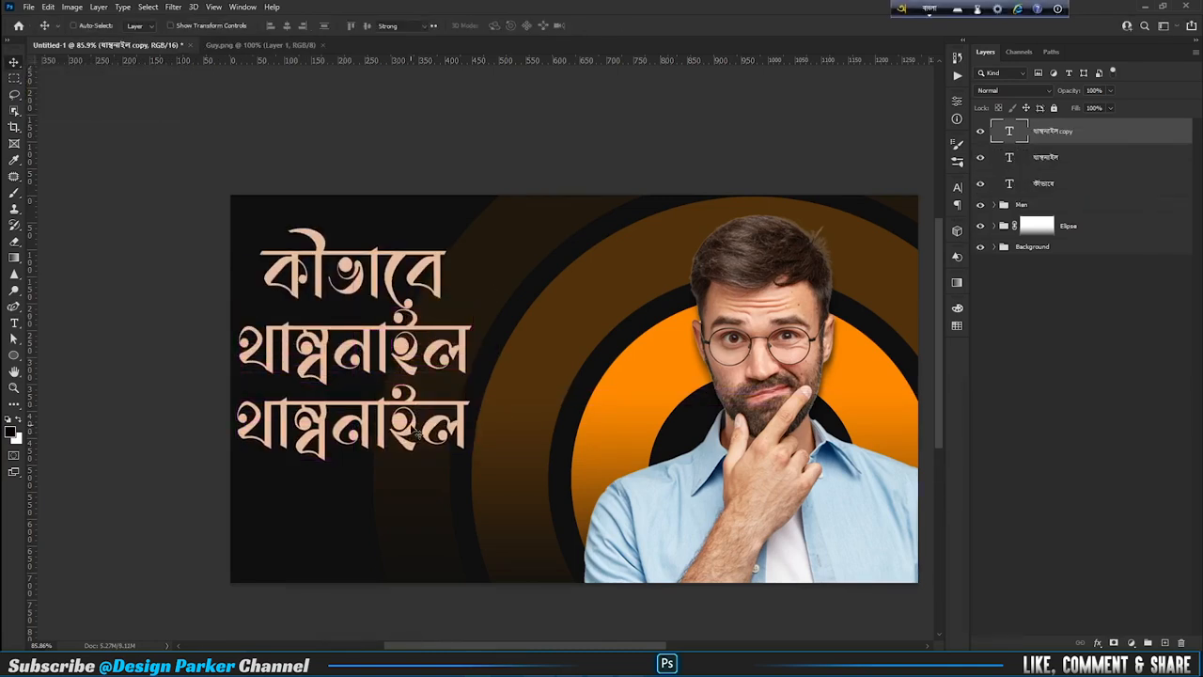
double_click(406, 428)
type("toiri")
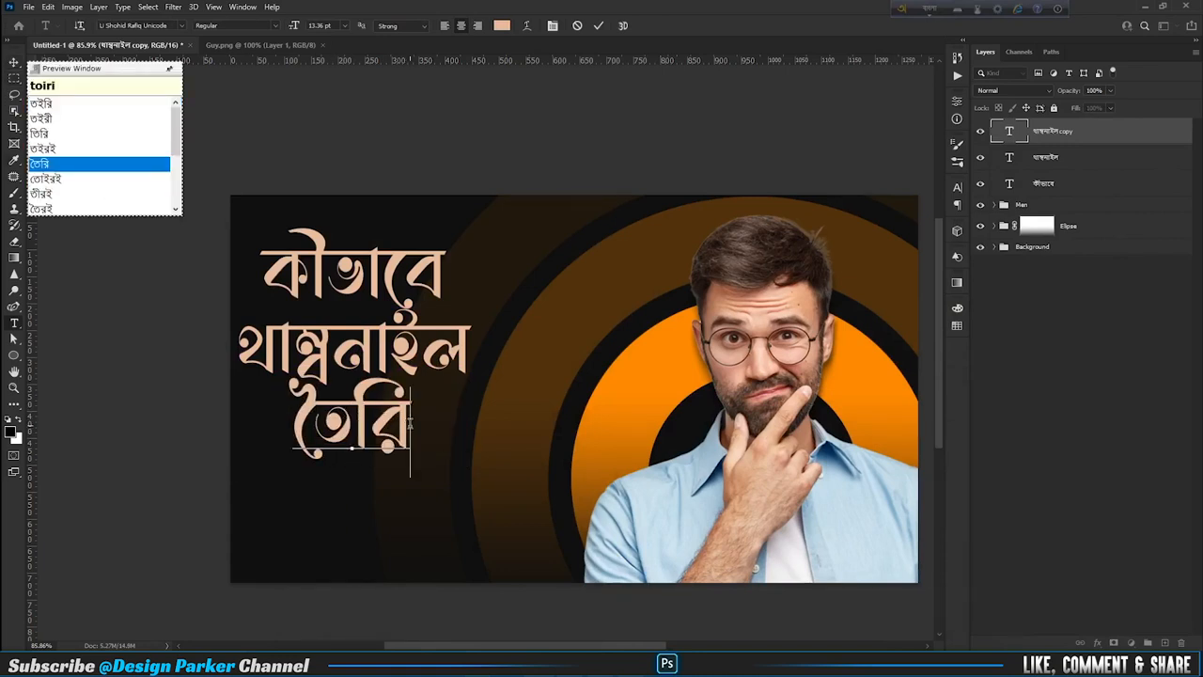
key("Return")
type("ko")
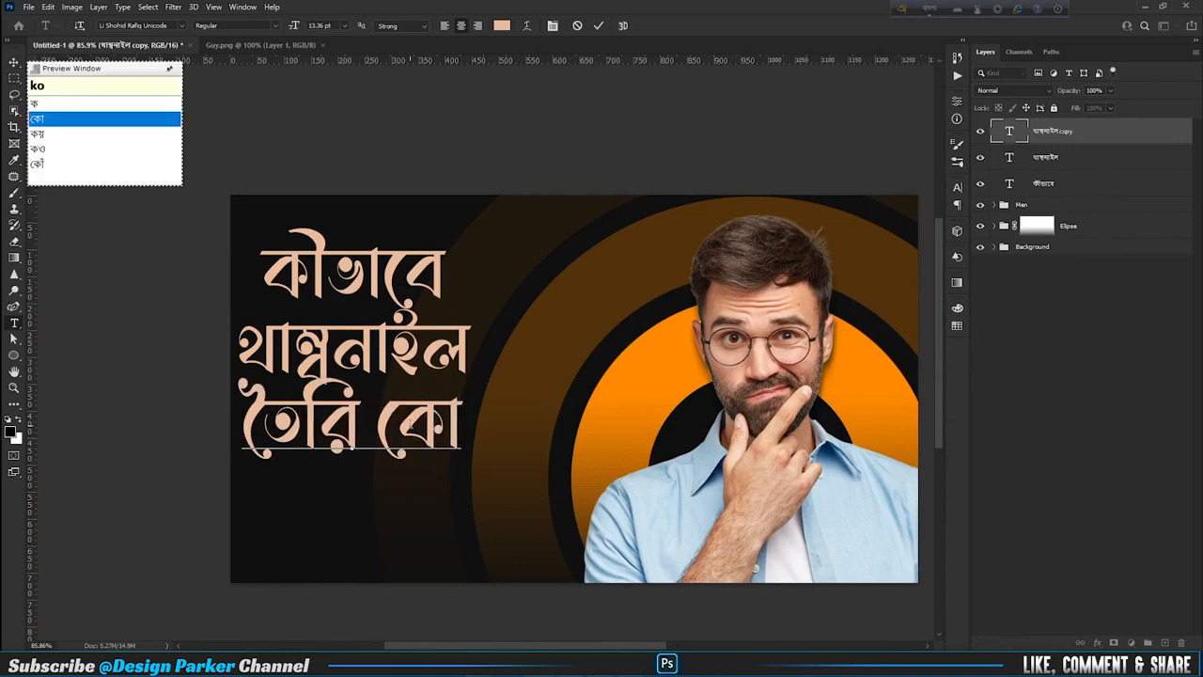
key("BackSpace")
key("BackSpace")
key("BackSpace")
type("krben")
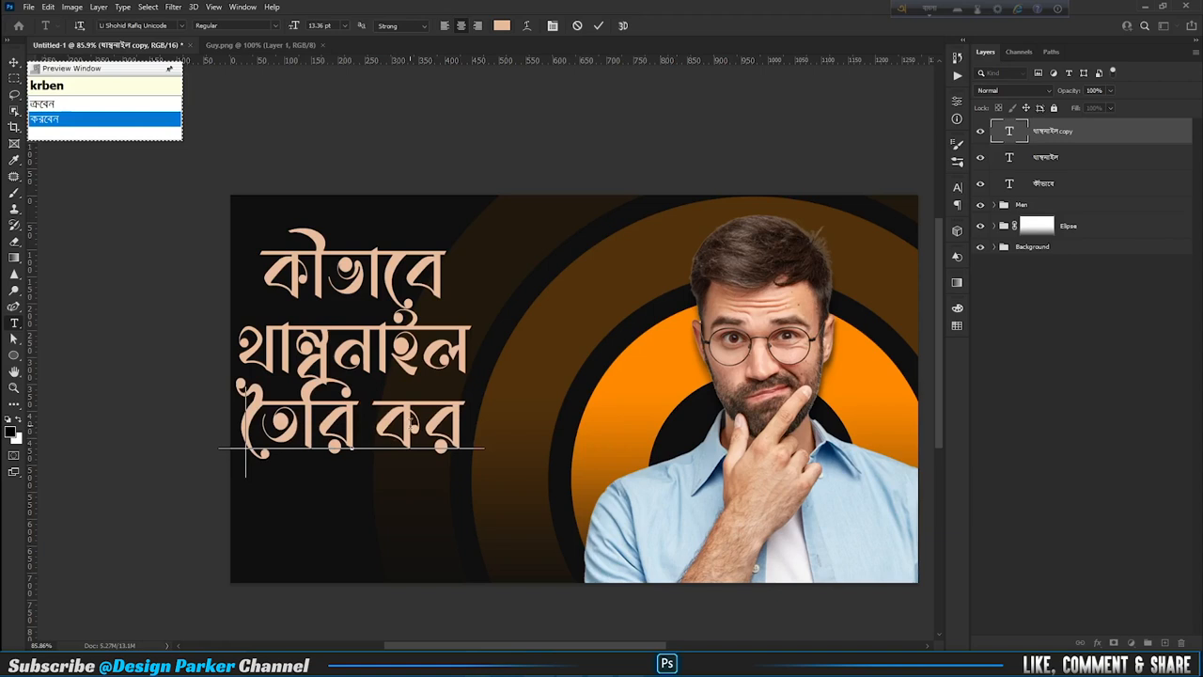
key("Return")
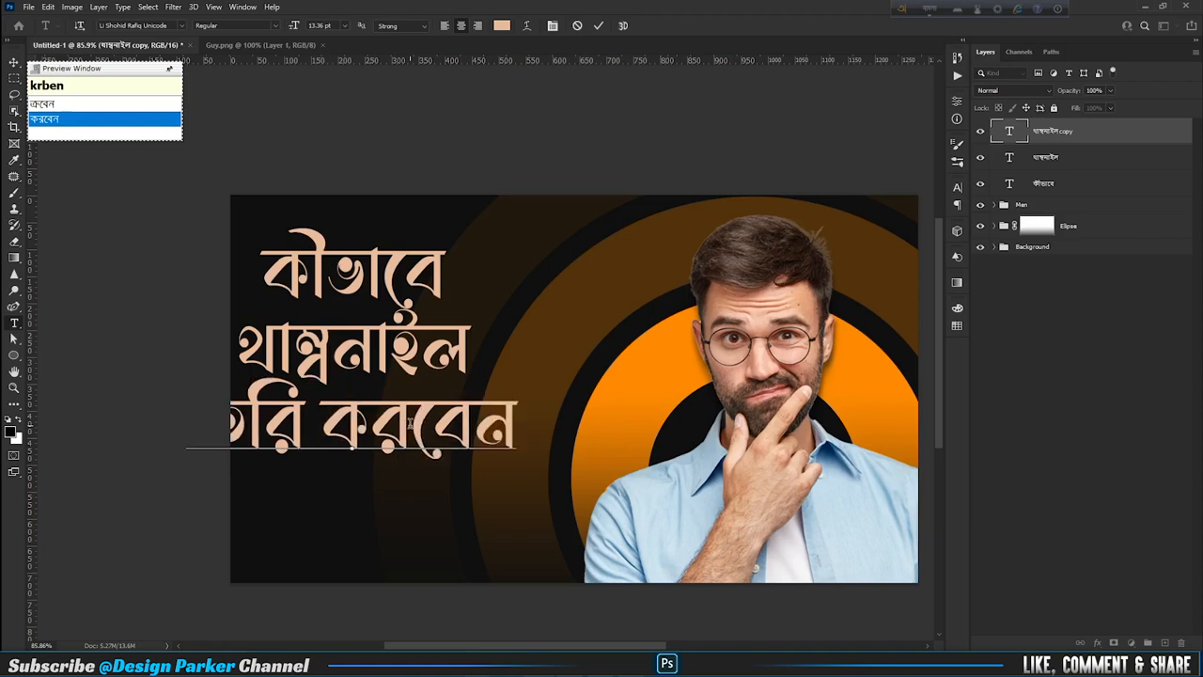
key("ctrl+Return")
- Move the "তৈরি করবেন" line lower and scale the "থাম্বনাইল" line to about 157.23% in the space above it
left_click_drag(385, 423, 437, 470)
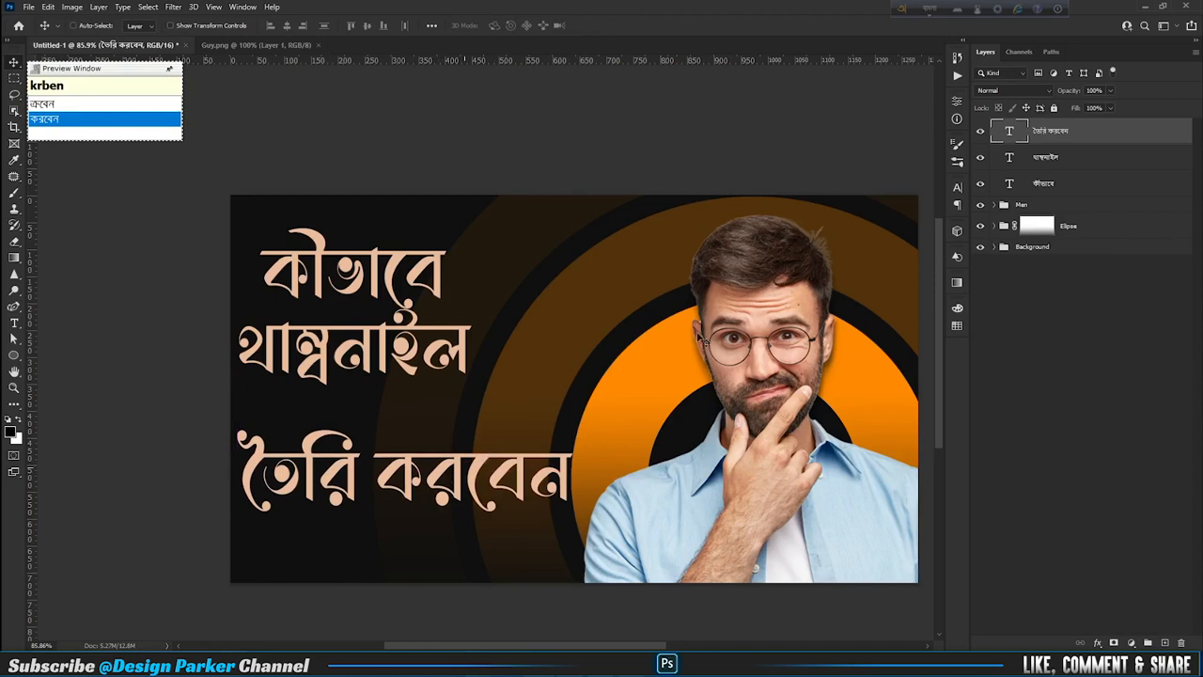
left_click(1060, 184, "shift")
left_click(1064, 165)
left_click_drag(423, 348, 549, 397)
key("ctrl+t")
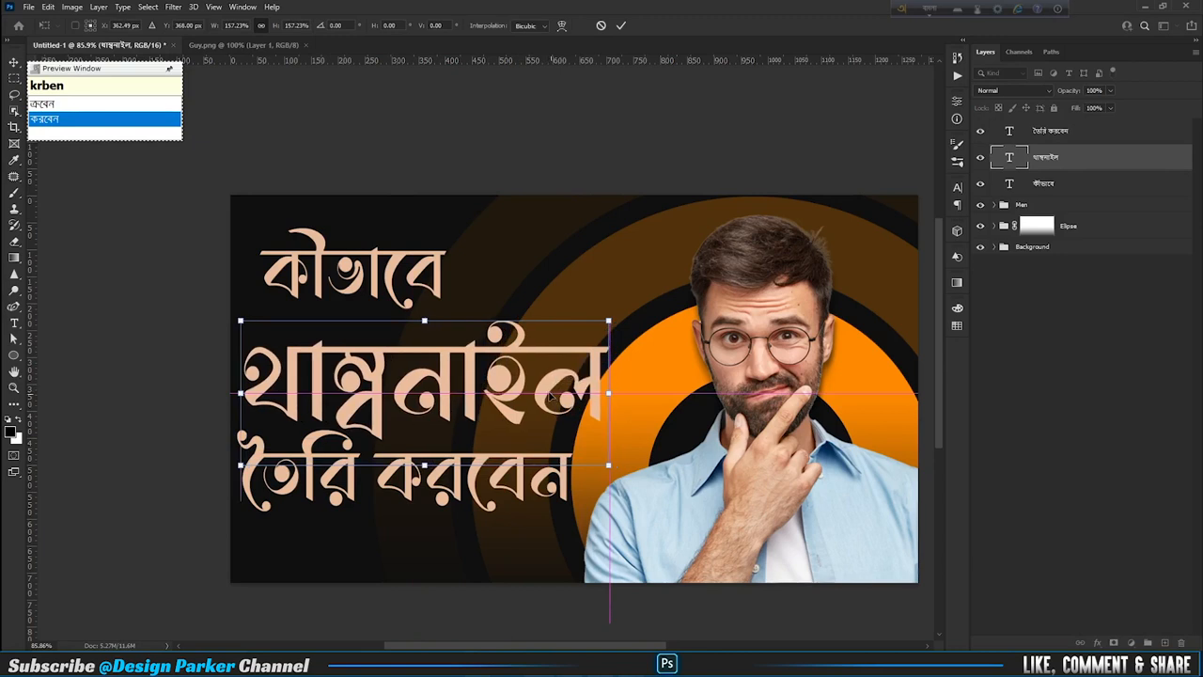
key("Return")
- Enlarge the "কীভাবে" line above "থাম্বনাইল" and align all three text lines by their horizontal centers
left_click(1071, 186)
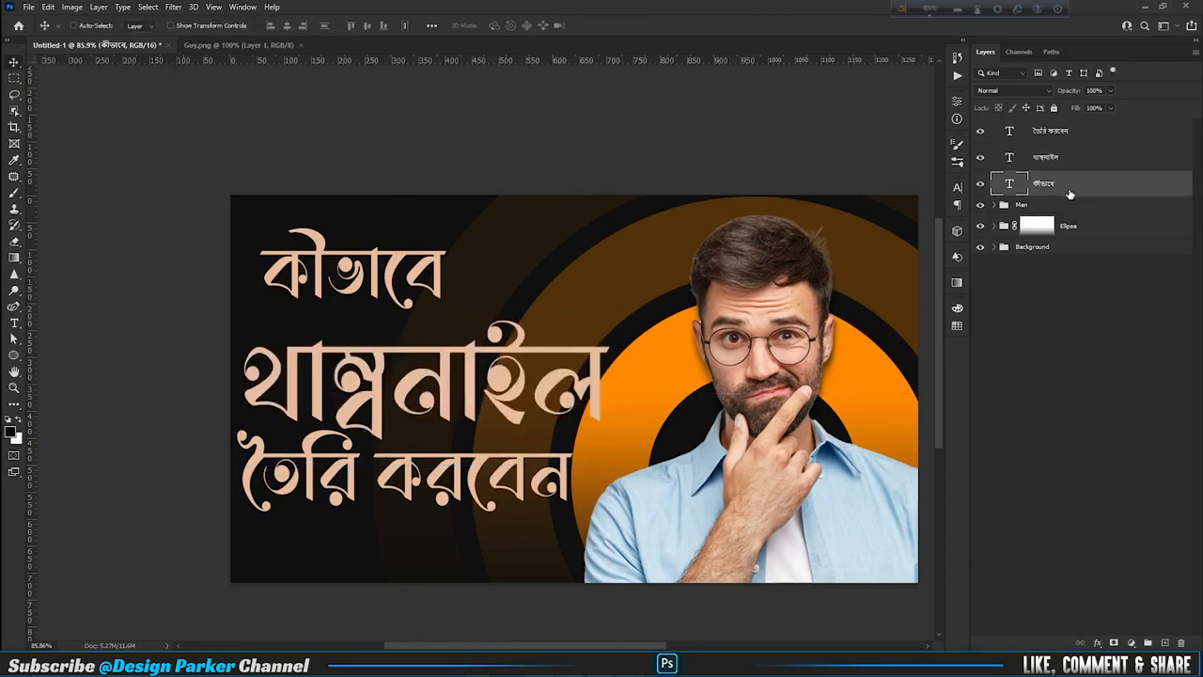
key("ctrl+t")
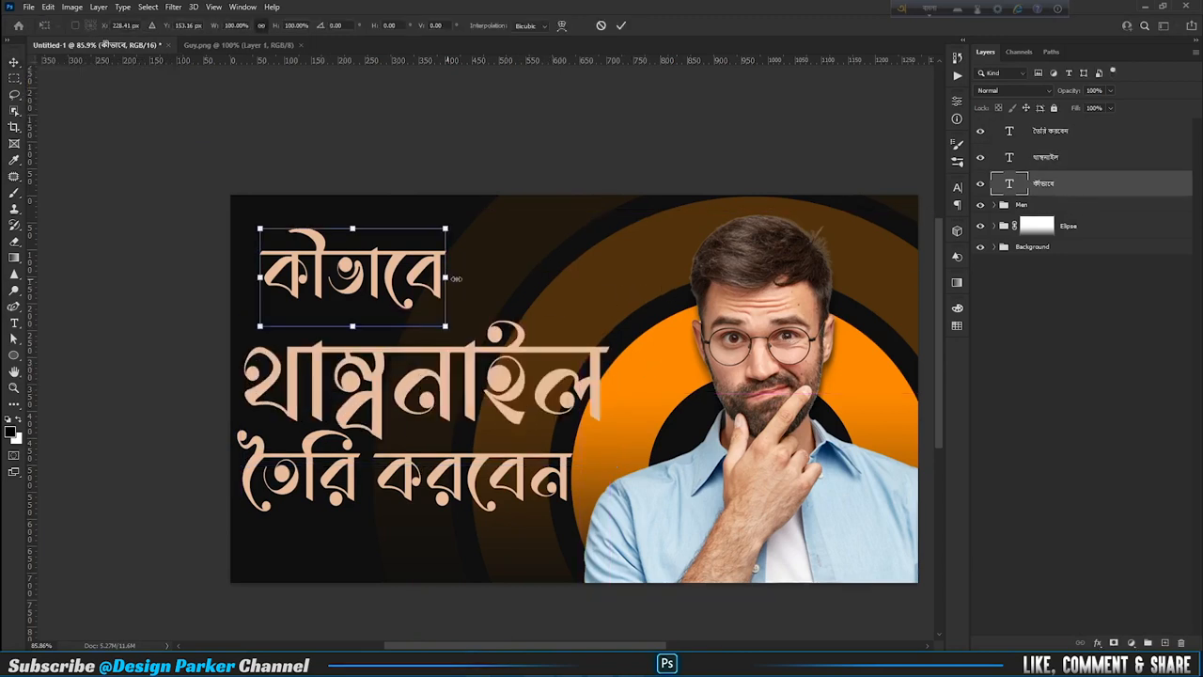
left_click_drag(448, 279, 489, 289)
key("Return")
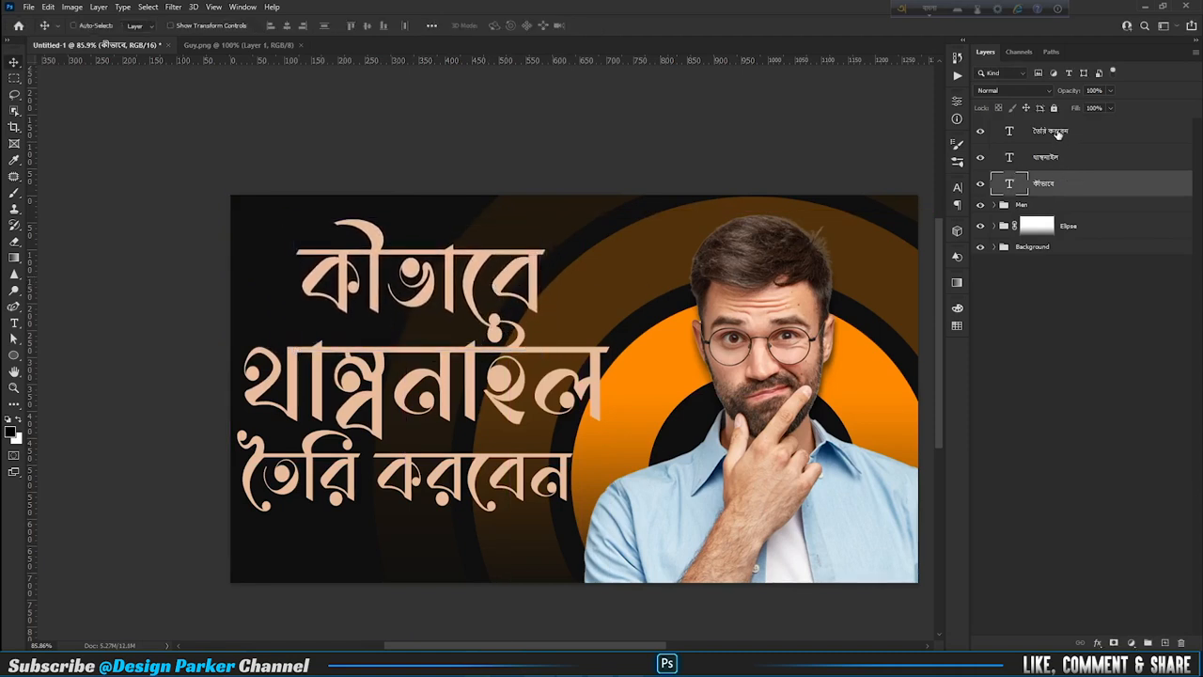
left_click(1058, 134, "shift")
left_click(288, 26)
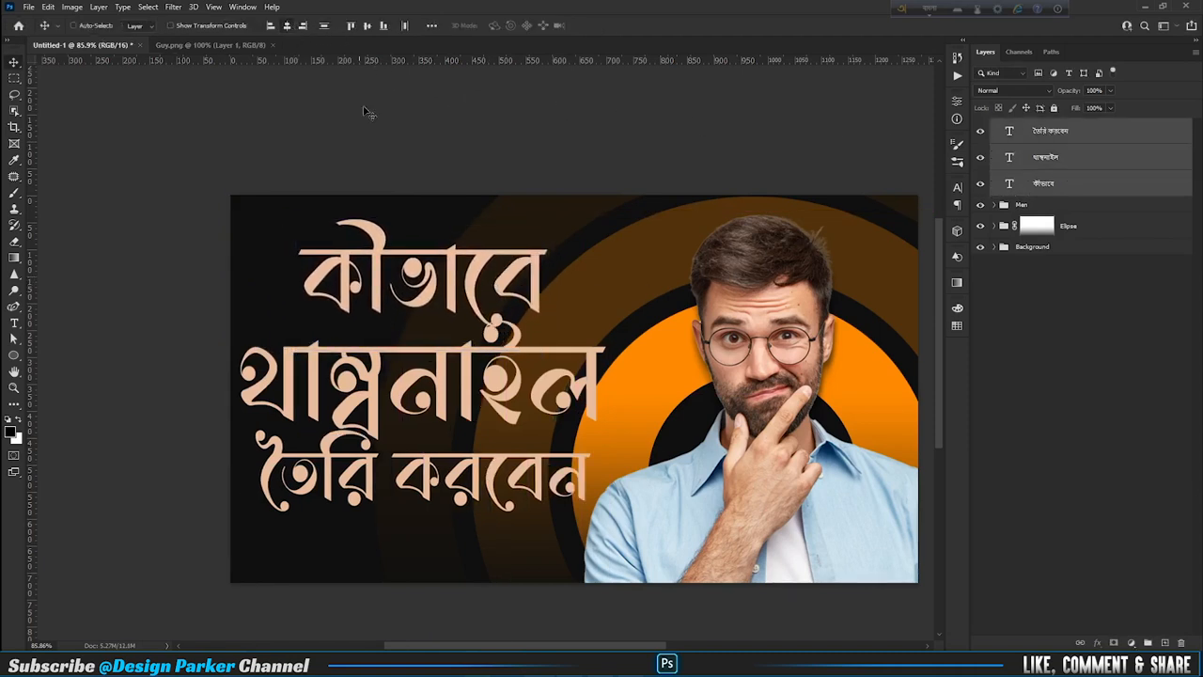
- Scale the "তৈরি করবেন" line to about 668 px wide and tilt all three text lines slightly upward to the right
left_click(523, 494)
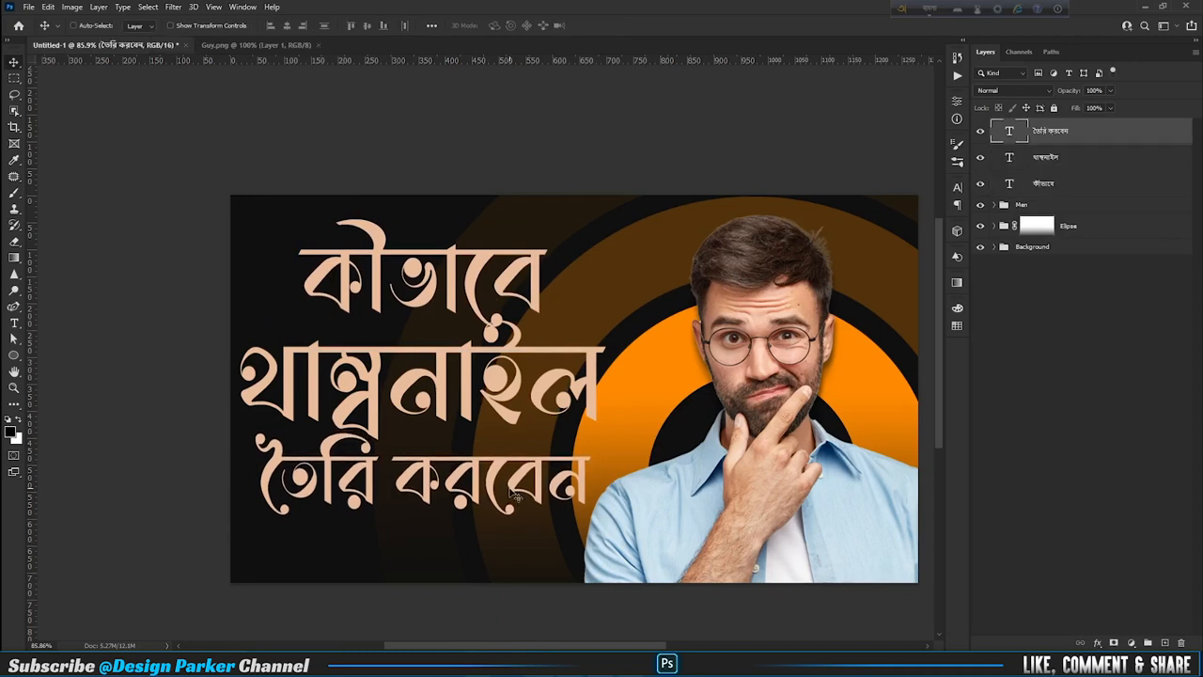
key("ctrl+t")
left_click_drag(589, 483, 601, 483)
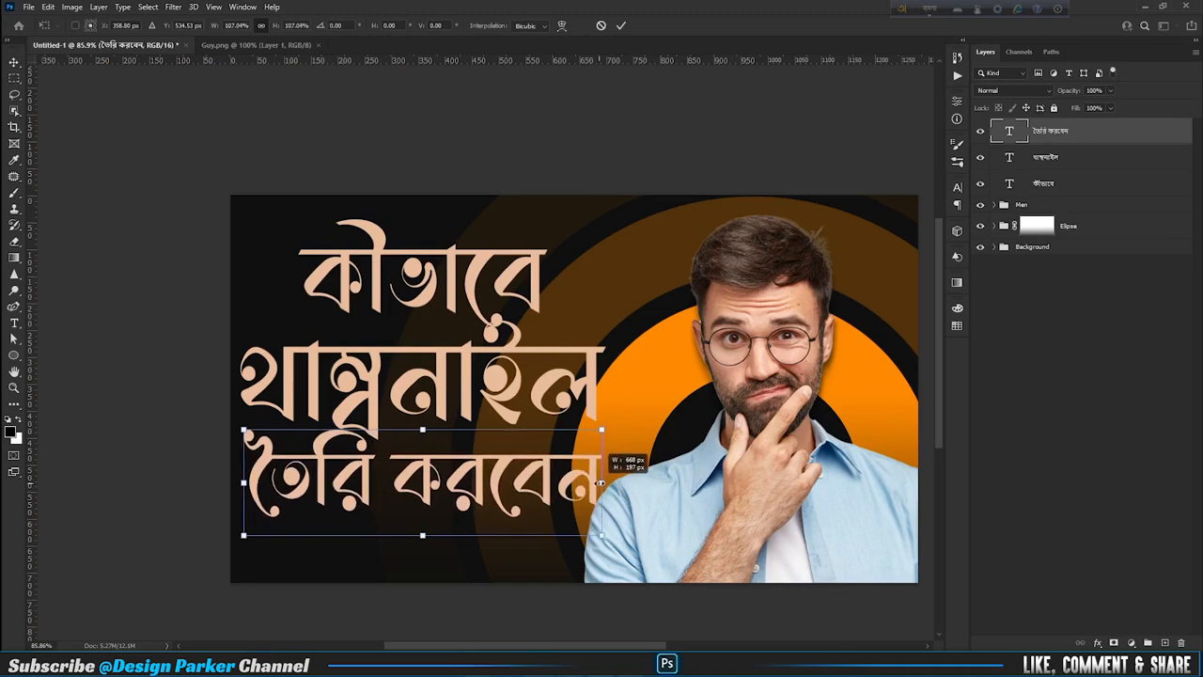
key("Return")
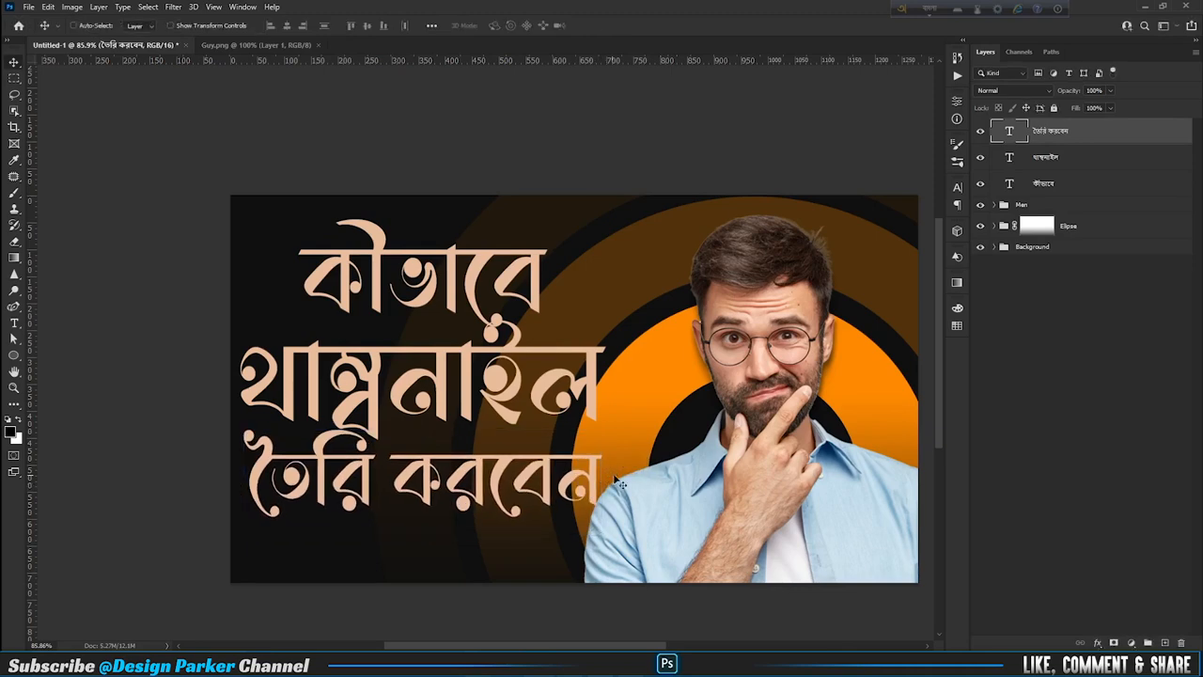
left_click(1057, 184, "shift")
key("ctrl+t")
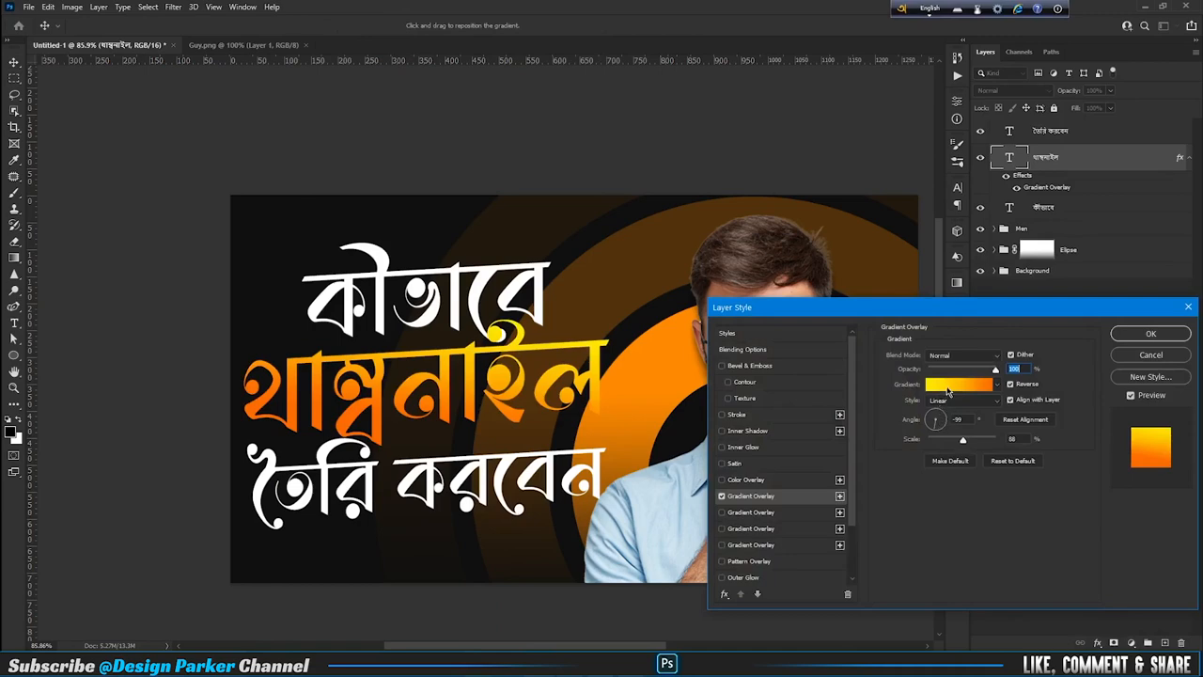
- Check the colors of the orange and yellow stops in the "থাম্বনাইল" text's Gradient Overlay
left_click(950, 386)
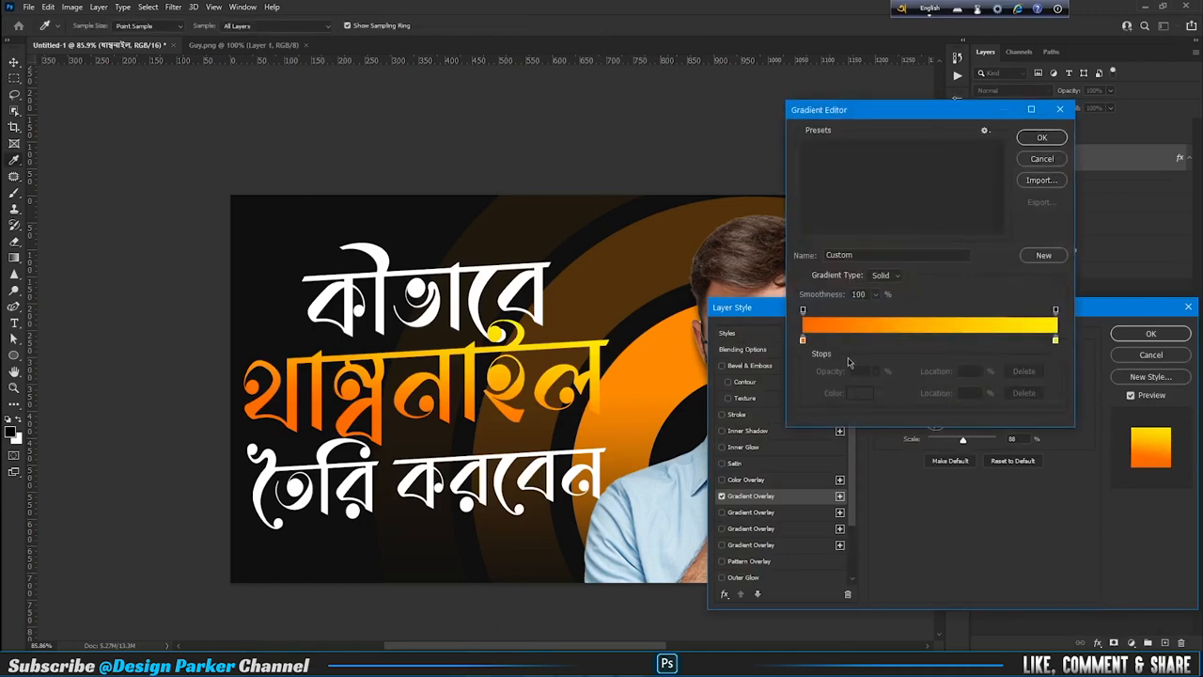
left_click(803, 340)
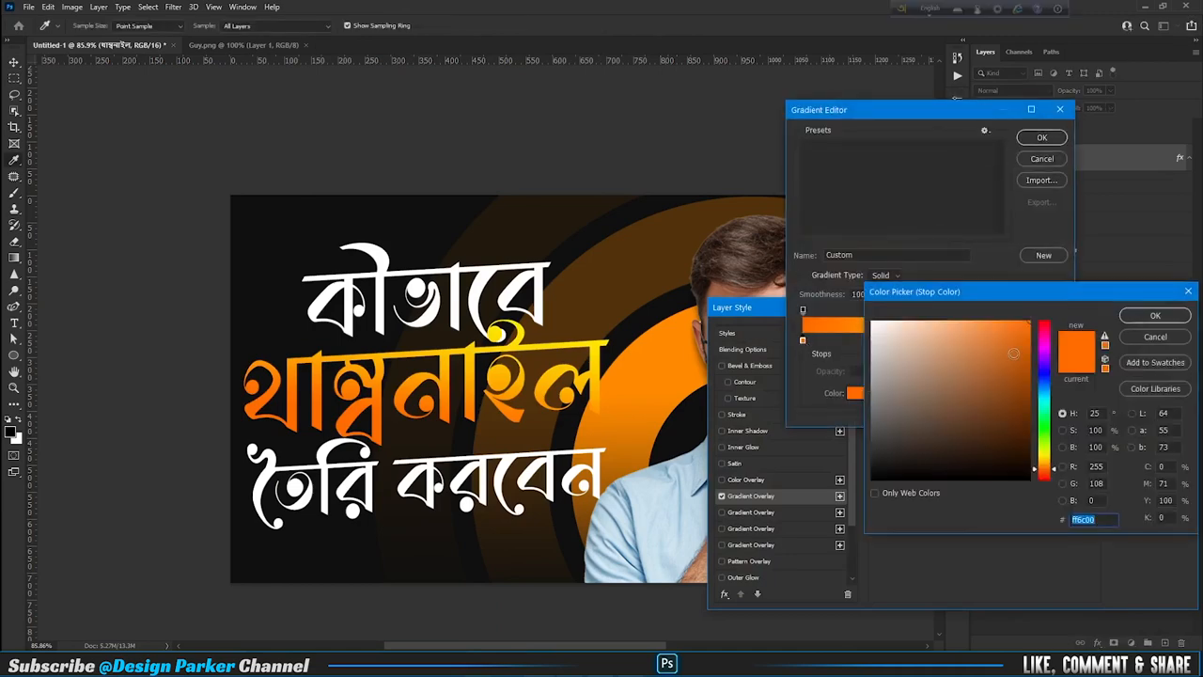
left_click(1155, 315)
left_click(1055, 340)
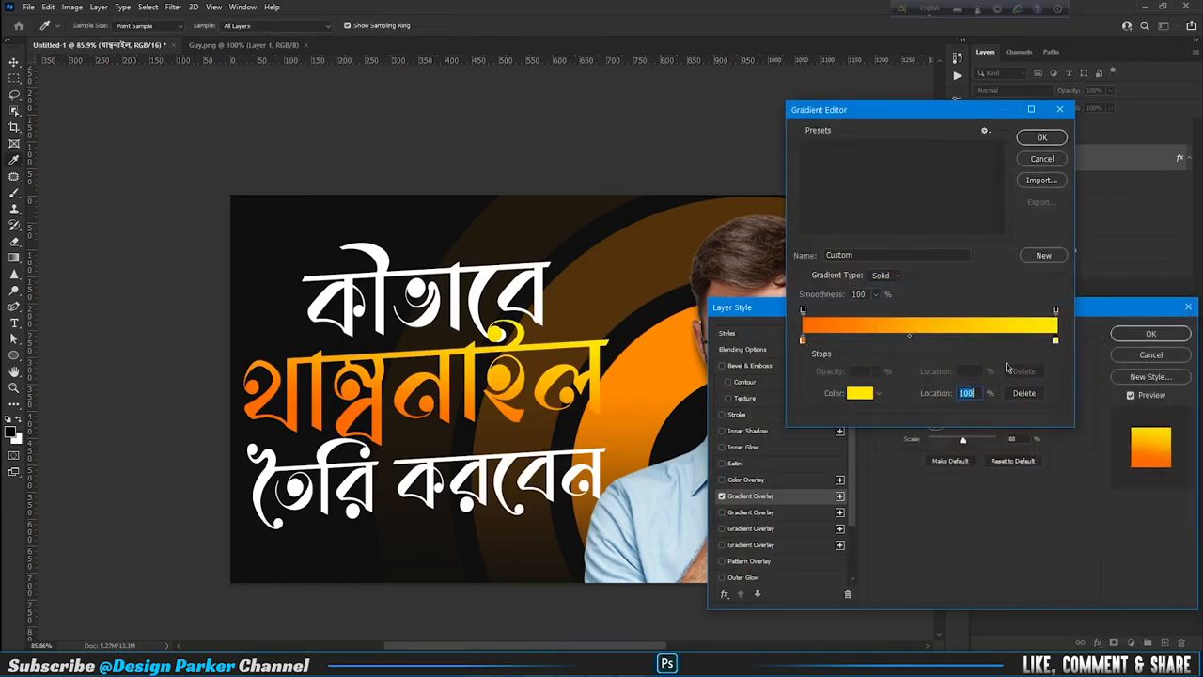
left_click(856, 396)
left_click(1148, 325)
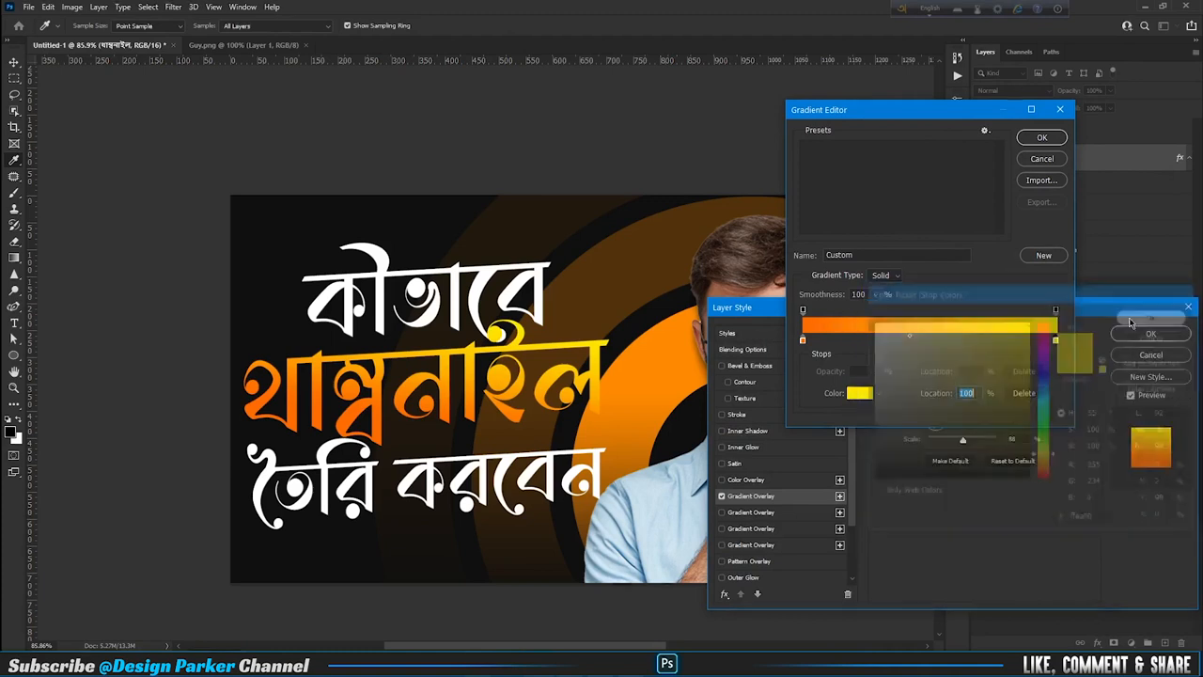
left_click(1042, 137)
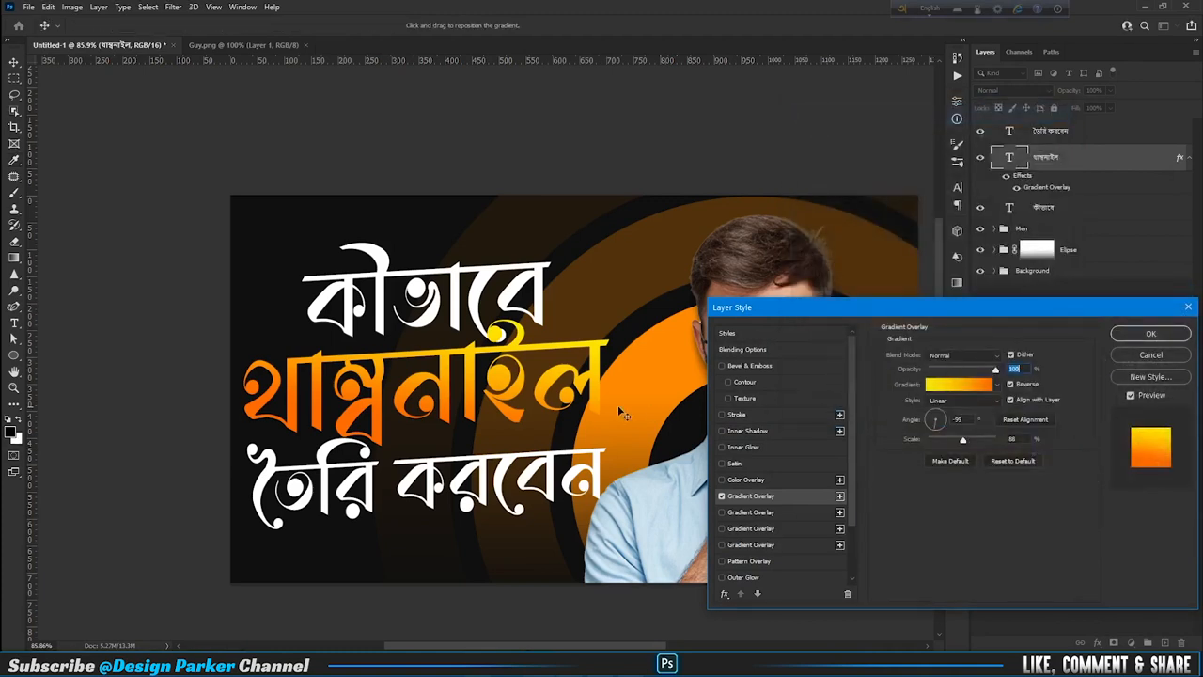
- Set the "থাম্বনাইল" text's Gradient Overlay to 84% scale and a 90° angle with Reverse turned off
mouse_move(498, 403)
left_mouse_down()
mouse_move(497, 414)
mouse_move(484, 390)
mouse_move(486, 402)
left_mouse_up()
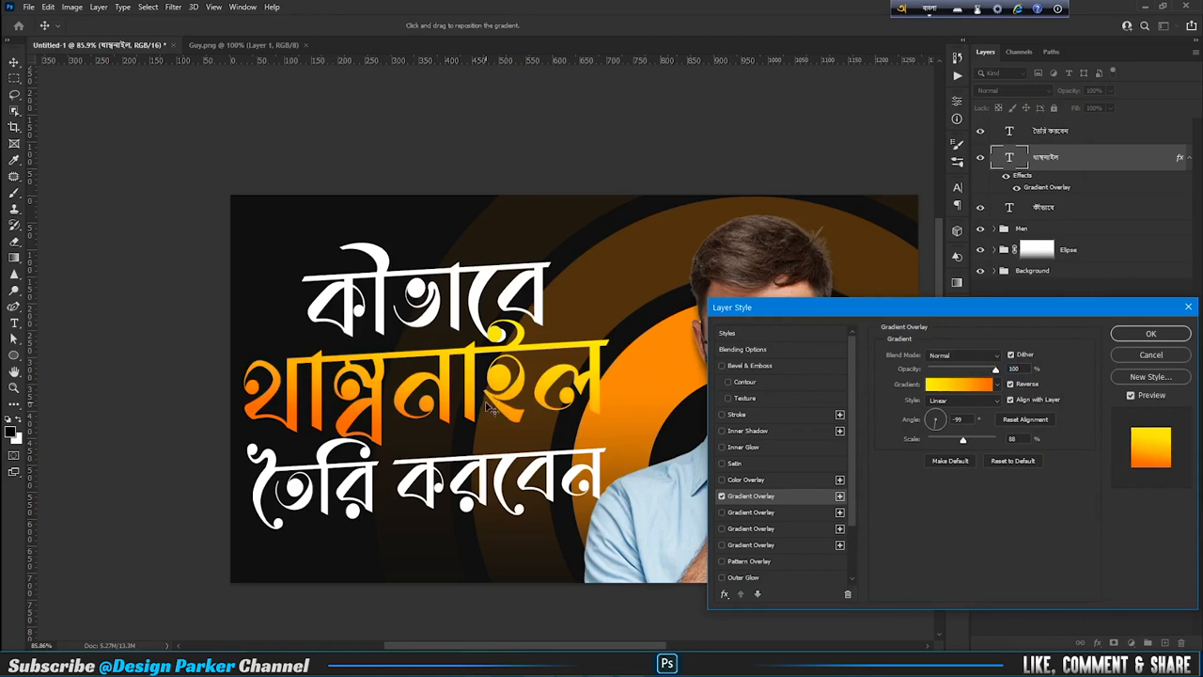
left_click_drag(960, 441, 936, 421)
type("90")
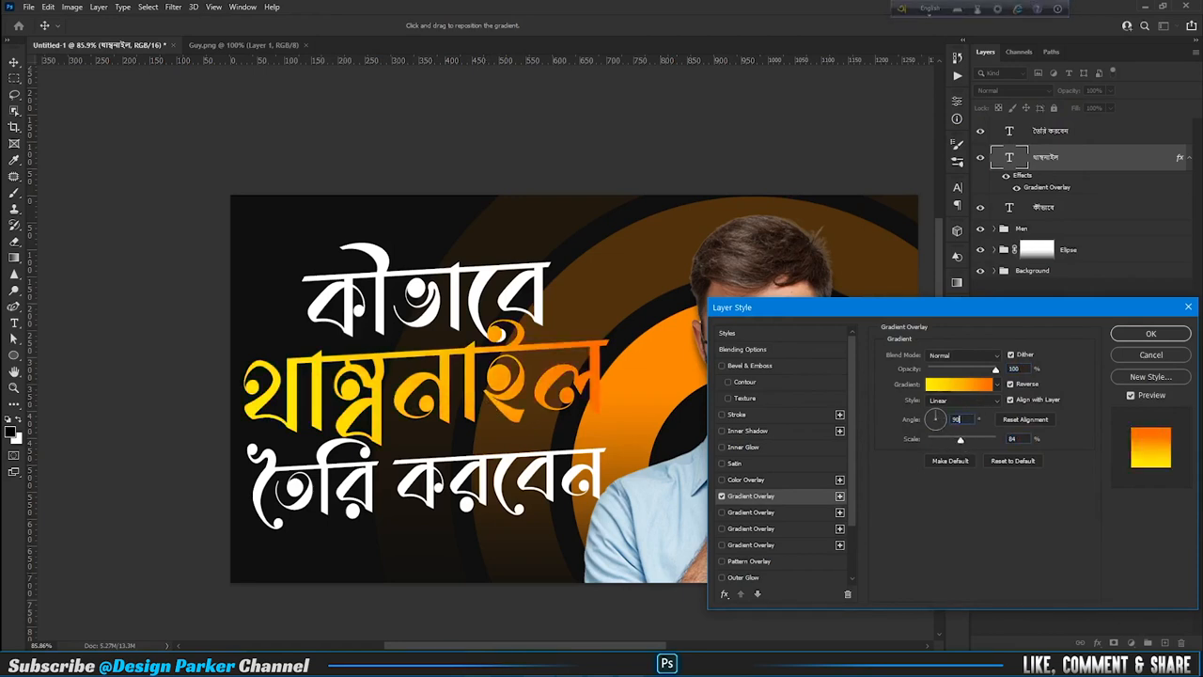
left_click(1013, 385)
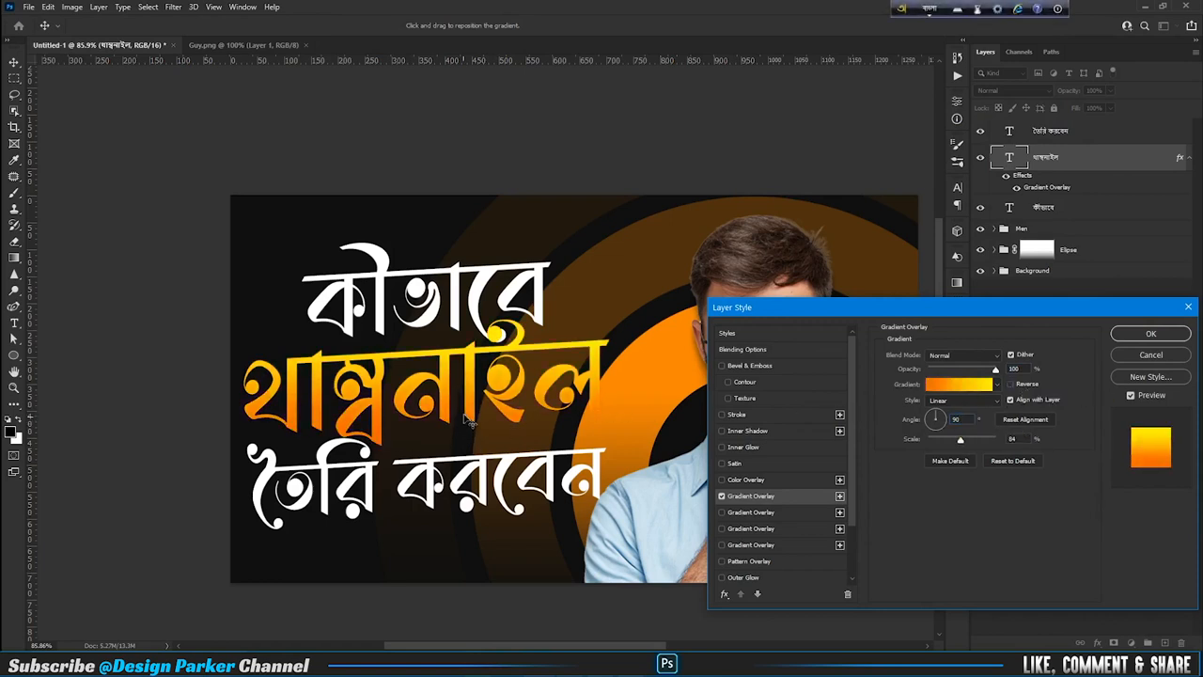
- Add Bevel & Emboss to the "থাম্বনাইল" text from its default settings, with a 3 px size and 4 px soften
key("F12")
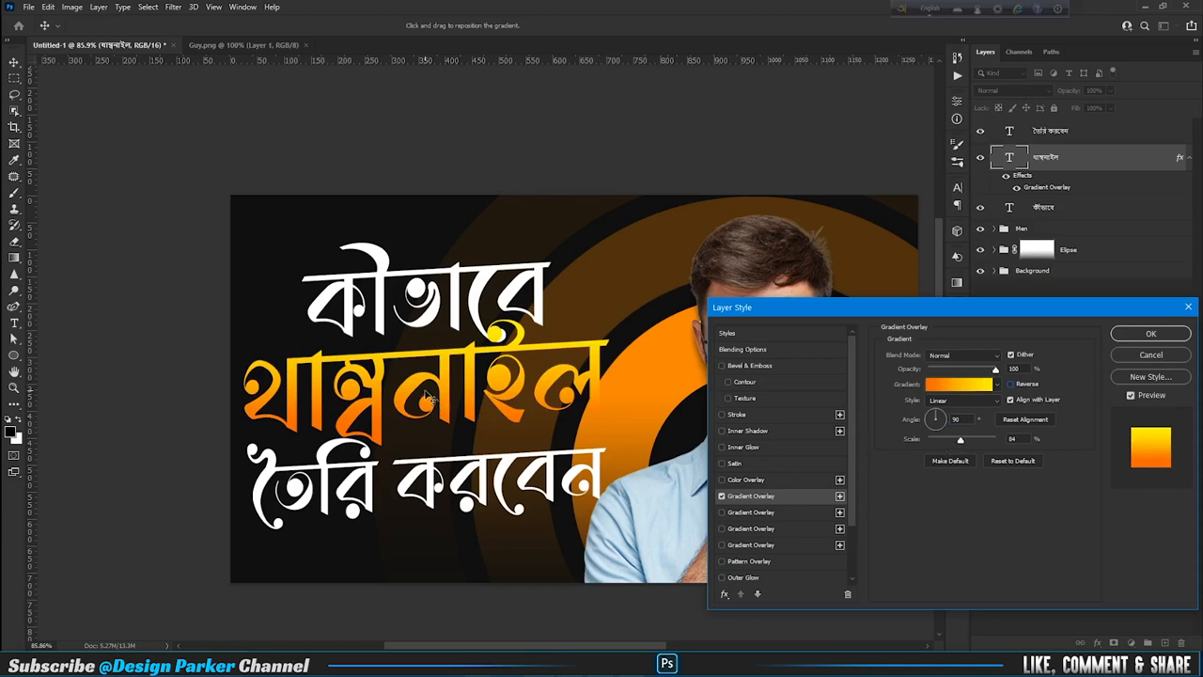
left_click(741, 369)
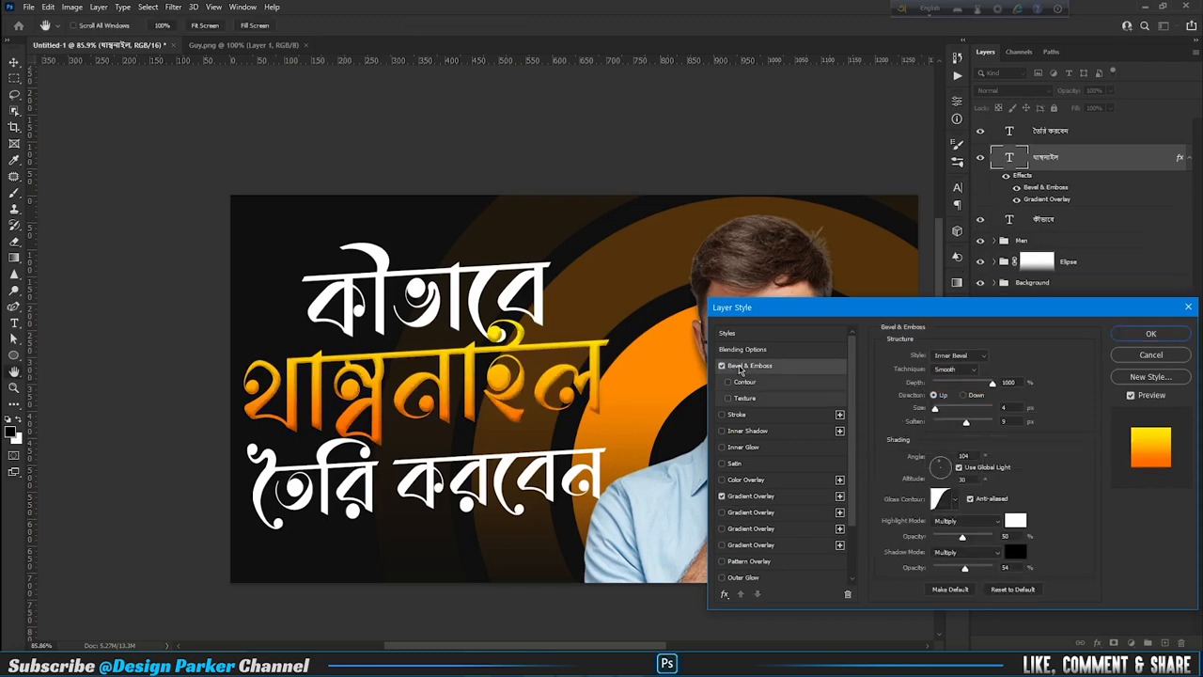
left_click(1011, 591)
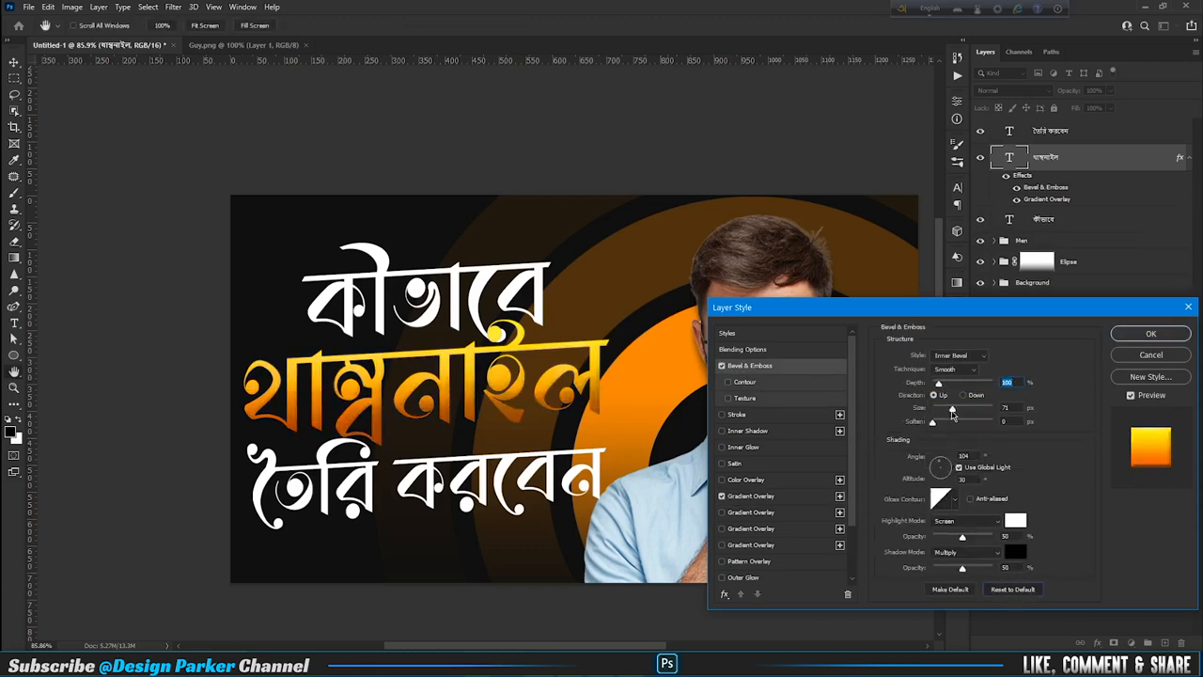
mouse_move(951, 412)
left_mouse_down()
mouse_move(935, 410)
mouse_move(957, 426)
left_mouse_up()
scroll(477, 405, "up", 7)
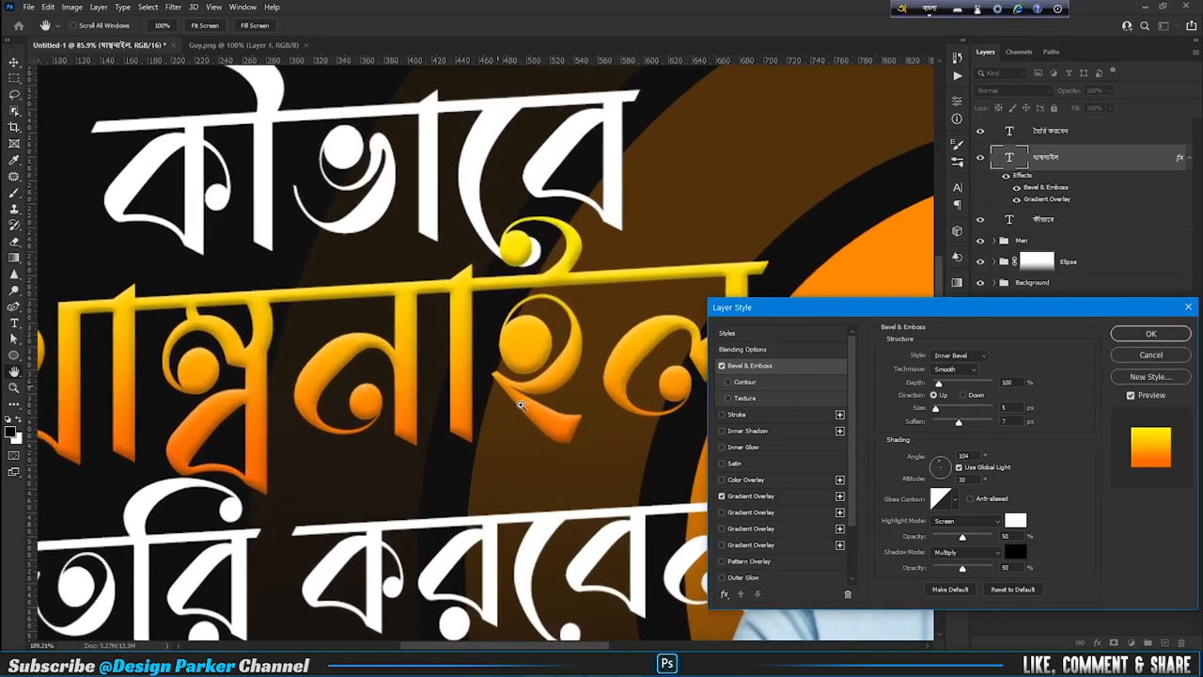
left_click_drag(935, 410, 947, 426)
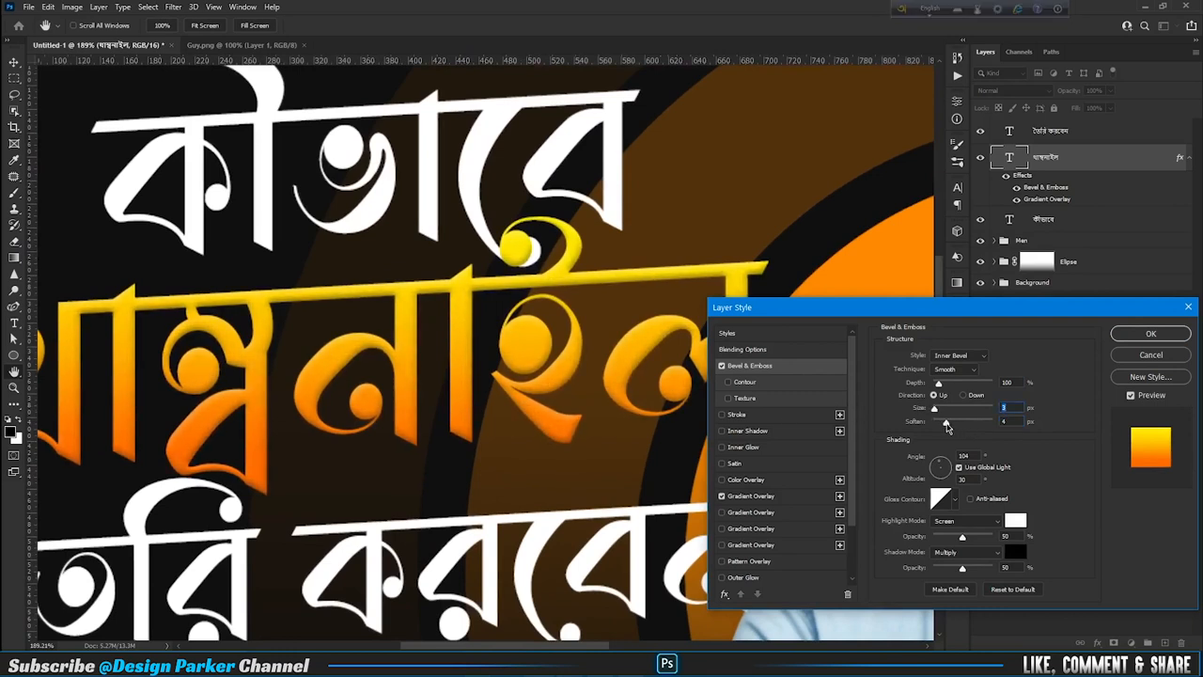
left_click(948, 428)
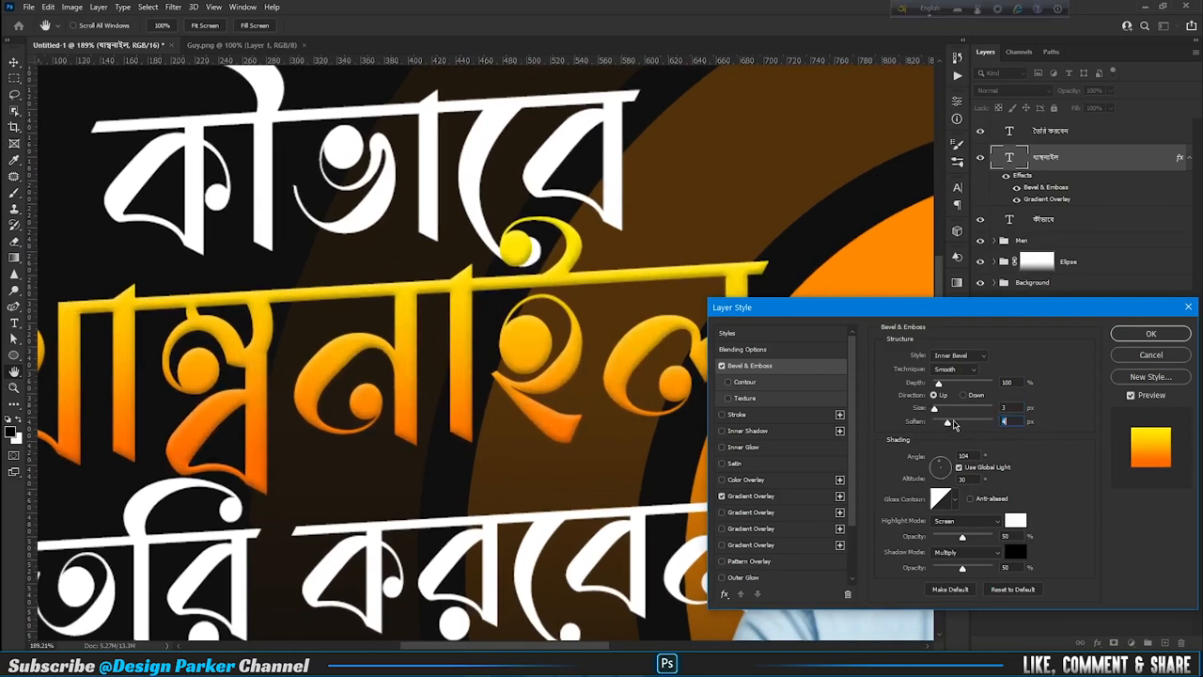
- Set the bevel's highlight to Linear Light at 100% opacity and its shadow opacity to 47%
left_click_drag(963, 540, 999, 543)
left_click(966, 521)
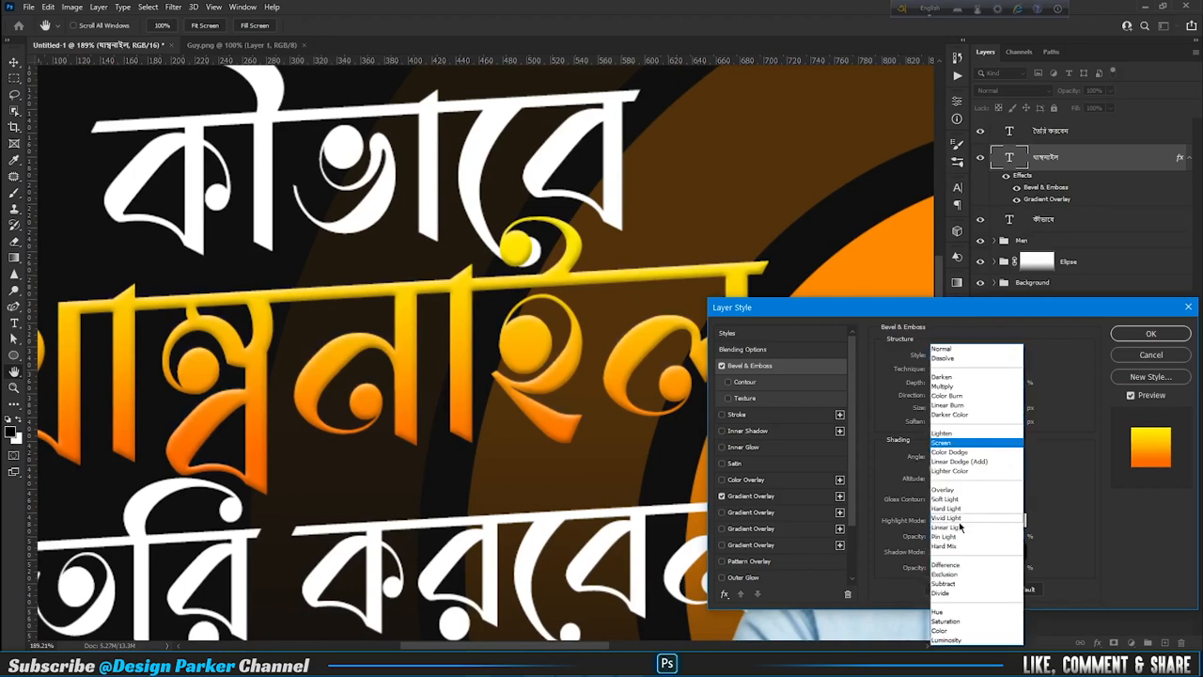
left_click(955, 501)
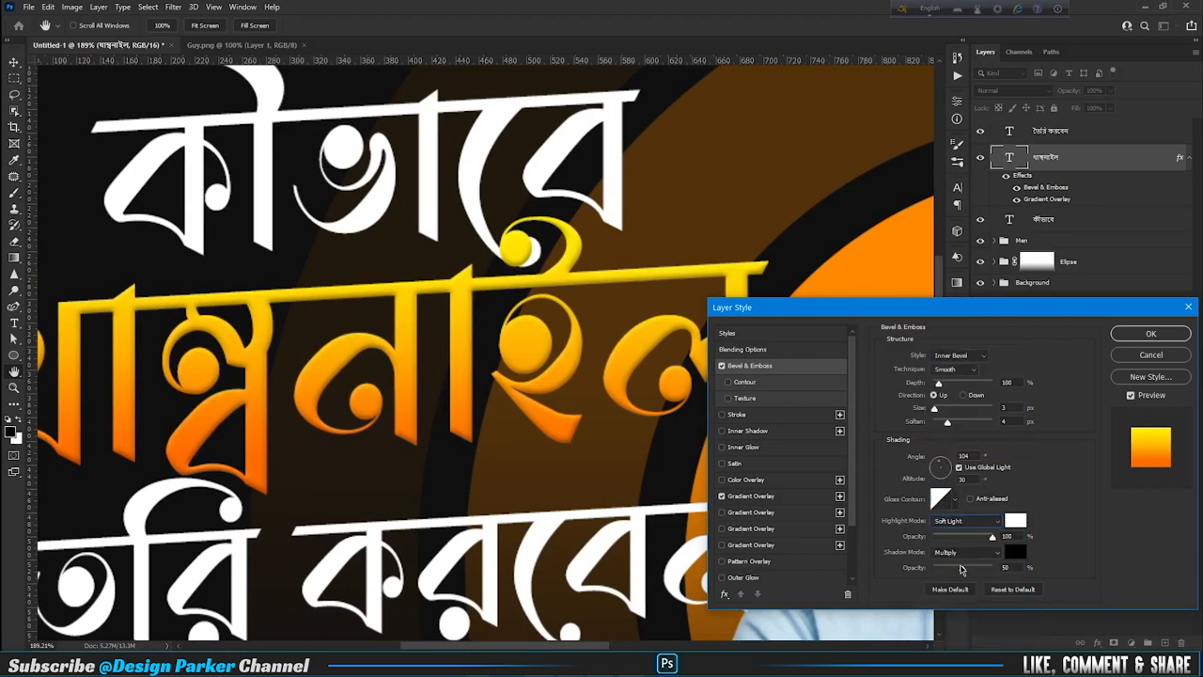
mouse_move(968, 573)
left_mouse_down()
mouse_move(957, 573)
mouse_move(975, 574)
left_mouse_up()
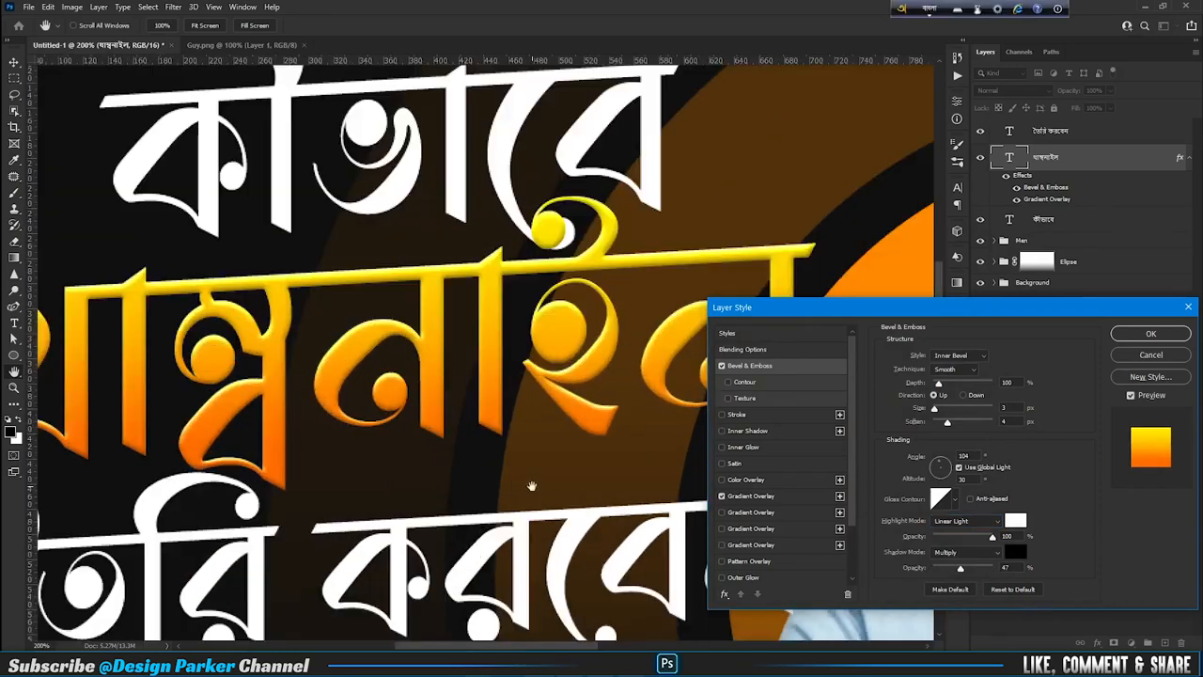
left_click_drag(529, 487, 656, 501)
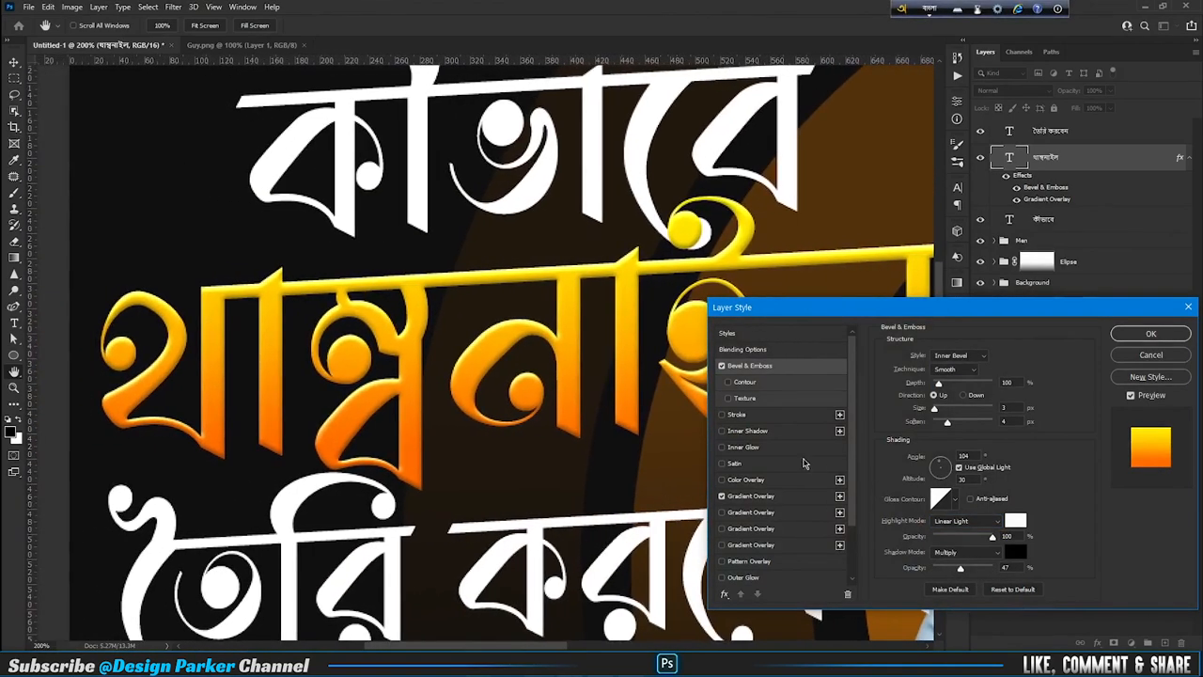
- Add a white (#ffffff) Inner Shadow to the "থাম্বনাইল" text and adjust its size and opacity
left_click(748, 431)
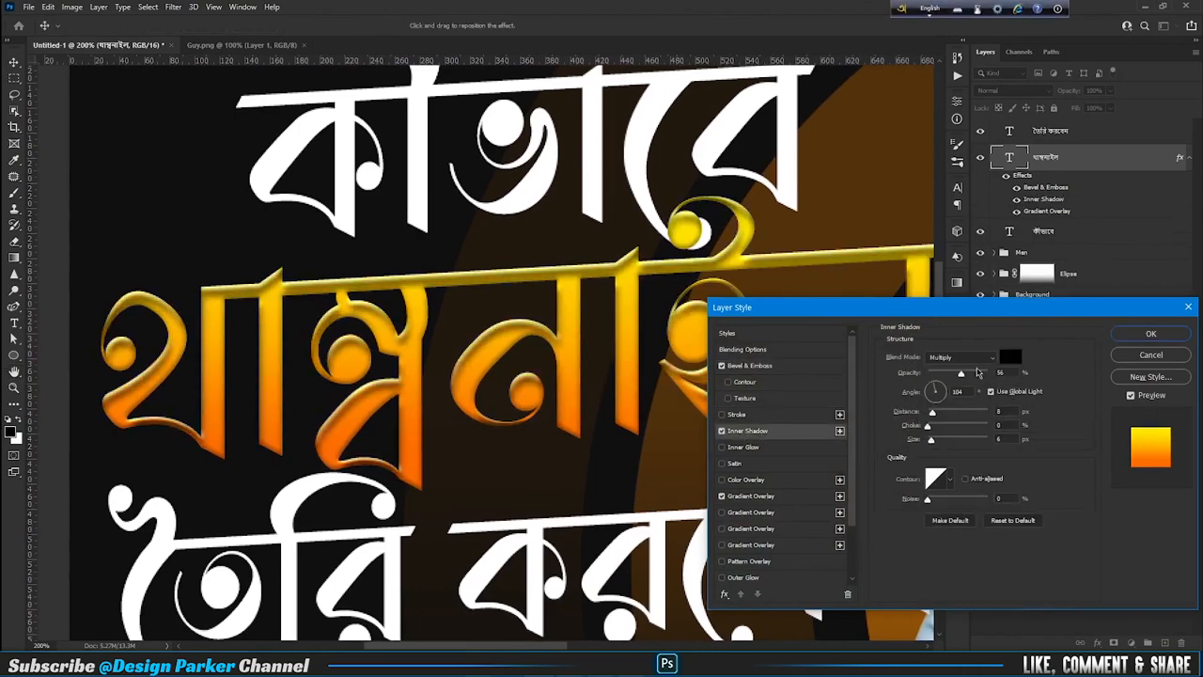
left_click(1011, 357)
left_click_drag(926, 350, 894, 313)
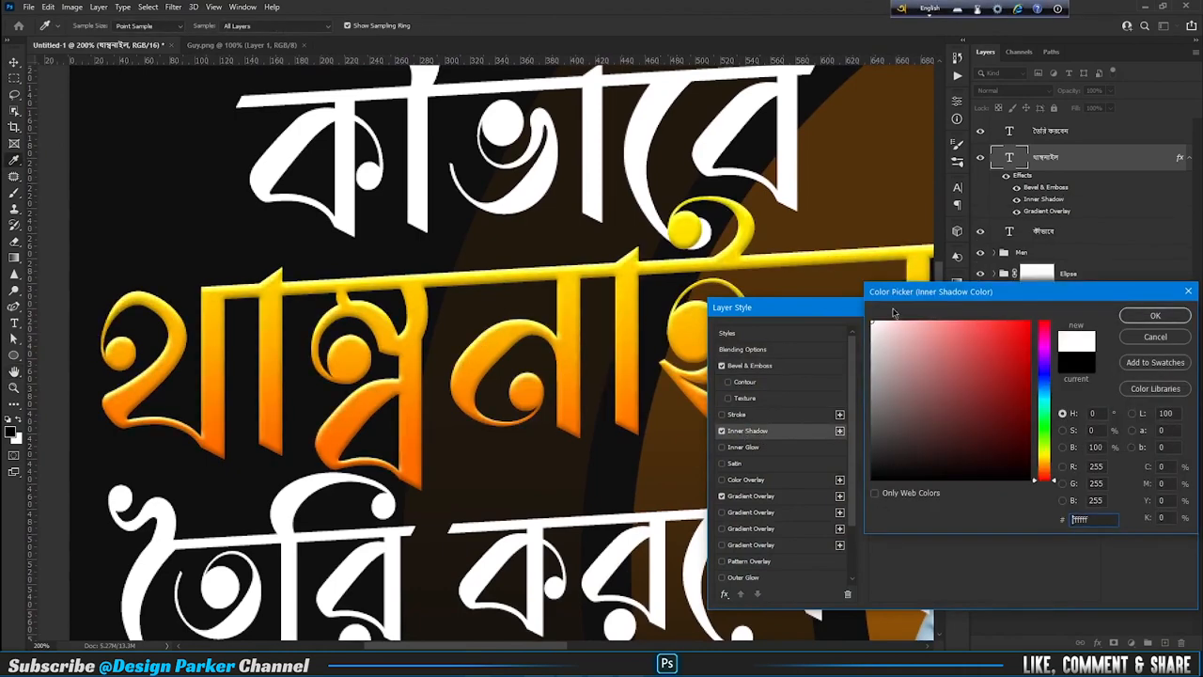
left_click(1137, 316)
left_click_drag(962, 378, 948, 376)
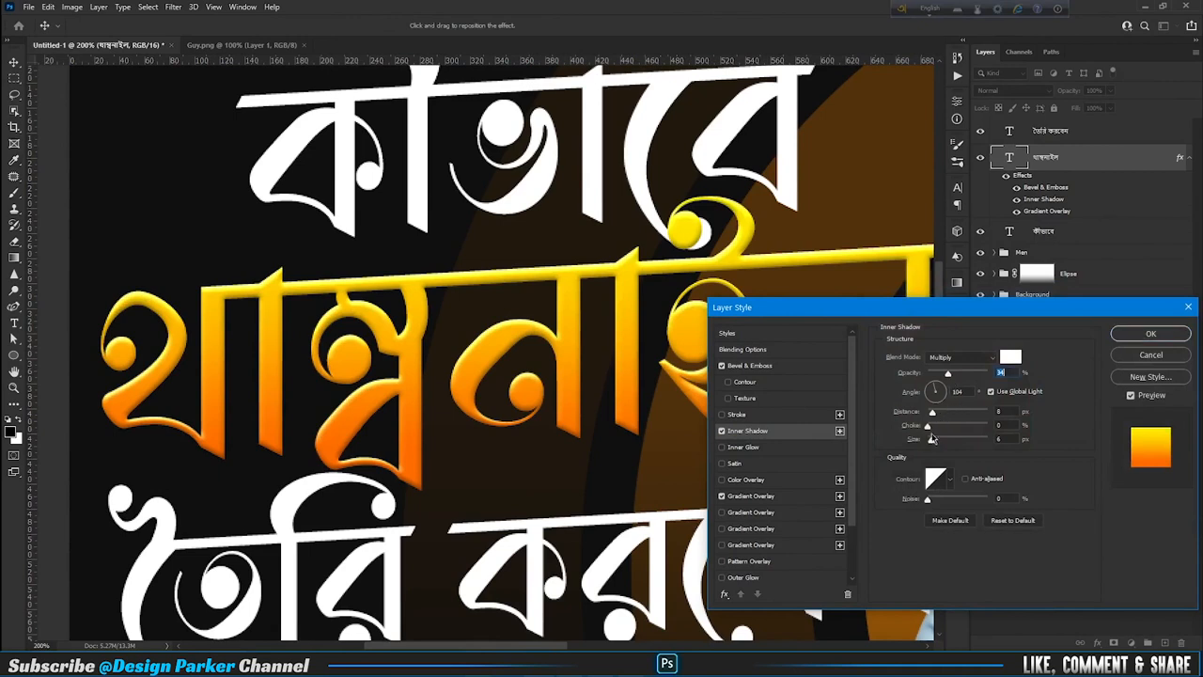
mouse_move(931, 439)
left_mouse_down()
mouse_move(948, 444)
mouse_move(921, 448)
mouse_move(934, 443)
left_mouse_up()
left_click_drag(950, 374, 962, 380)
scroll(599, 440, "down", 2)
left_click_drag(615, 442, 566, 437)
- Leave Inner Glow off and add a #ffc000 Outer Glow with a 16 px size to the "থাম্বনাইল" text
left_click(739, 447)
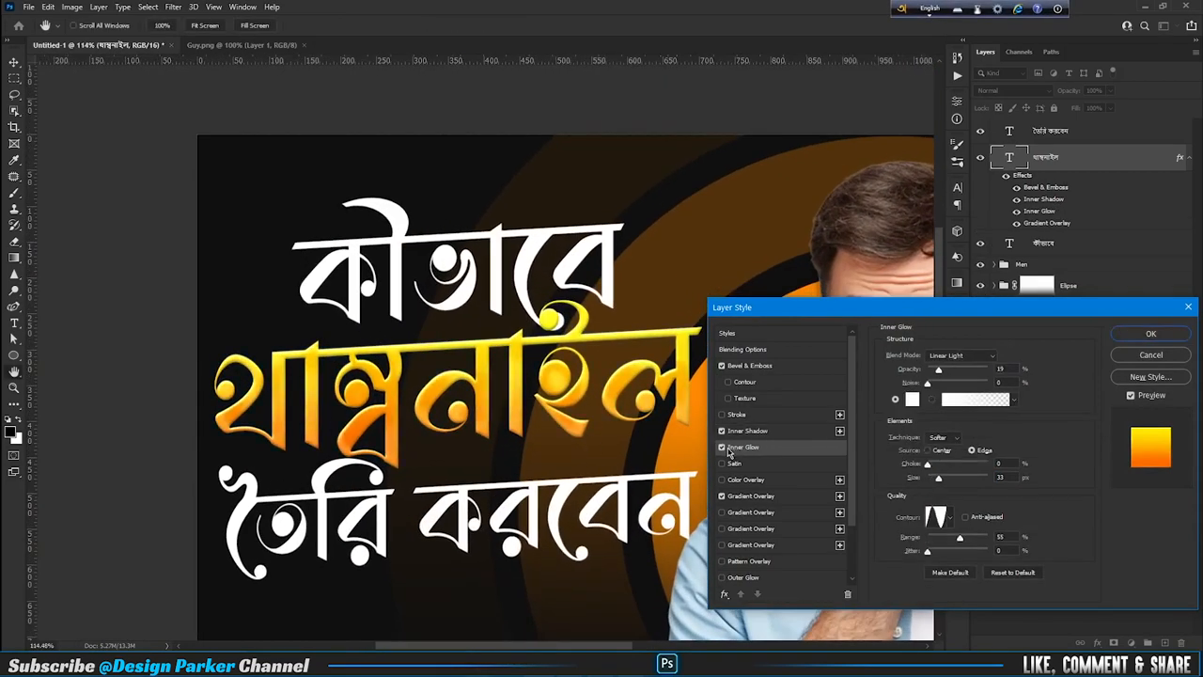
left_click(722, 448)
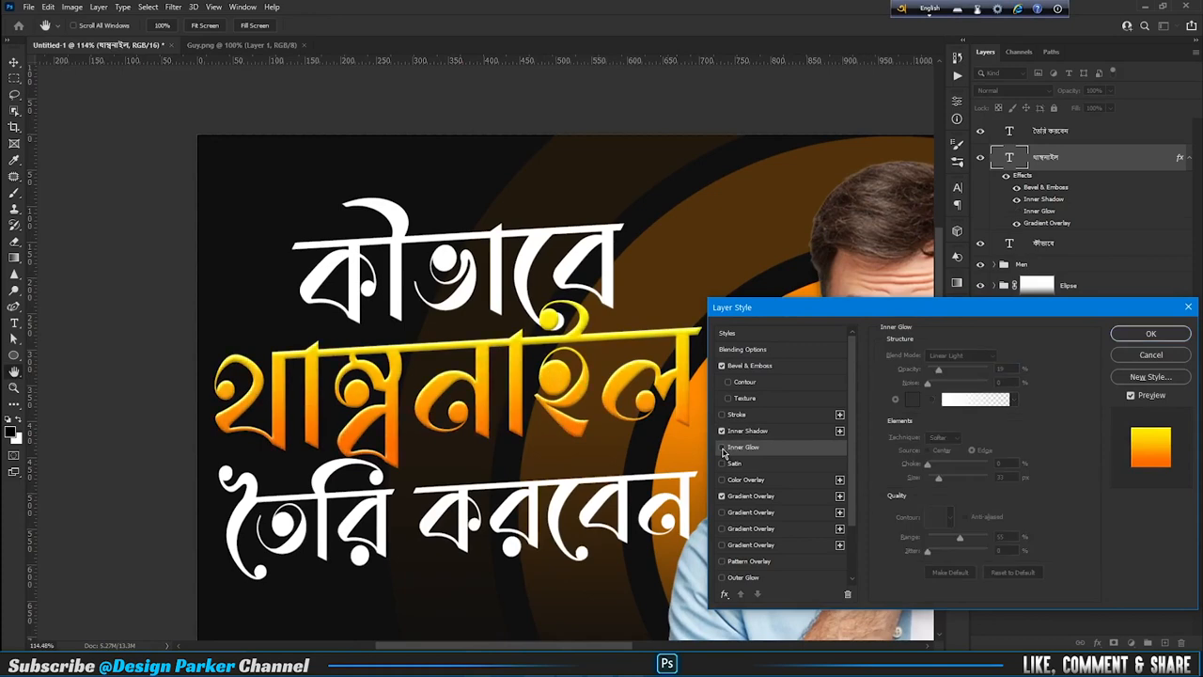
left_click(721, 578)
left_click(734, 578)
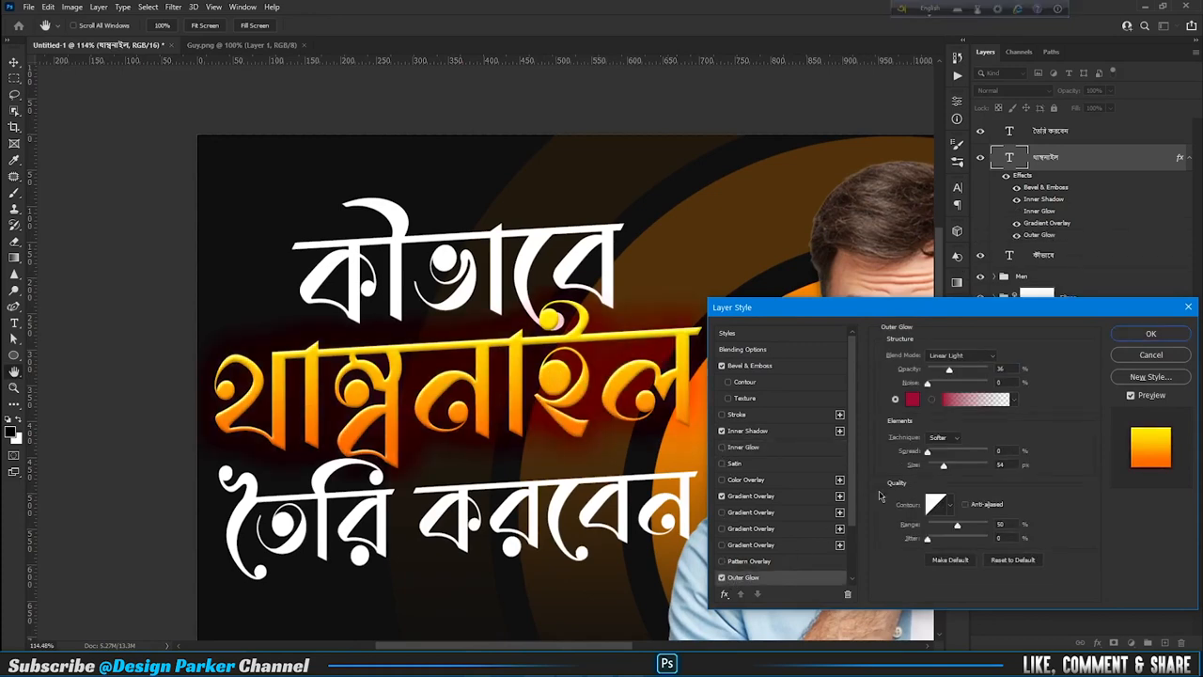
left_click(912, 398)
left_click(872, 323)
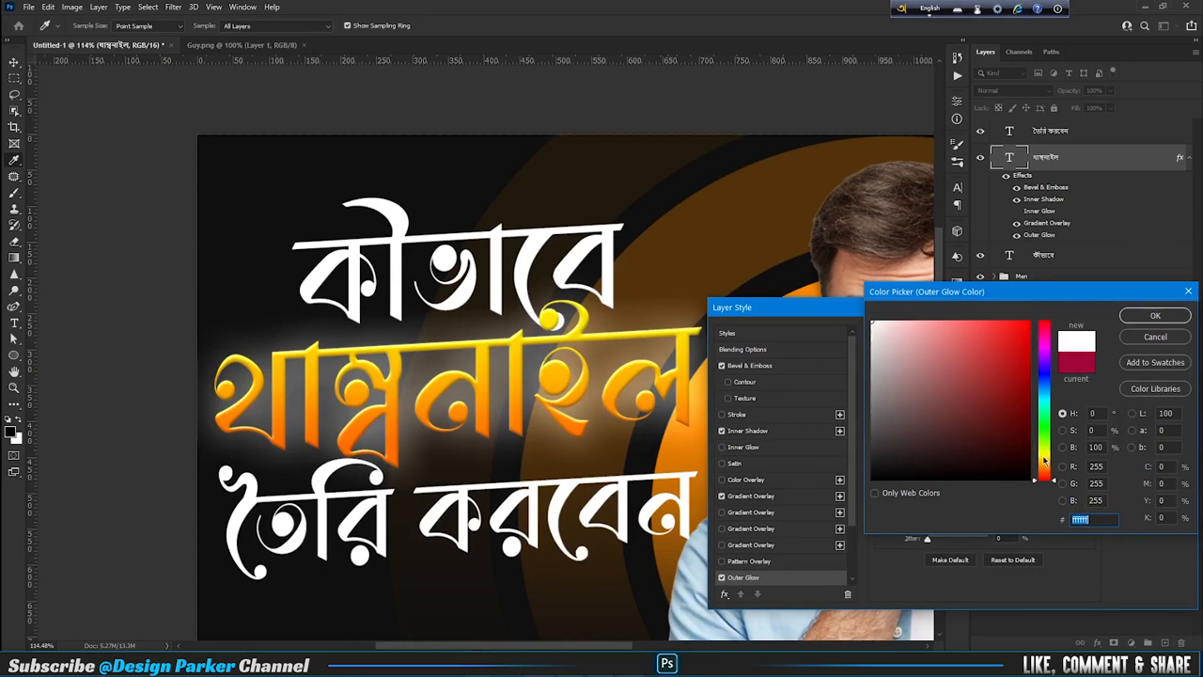
left_click_drag(1044, 456, 1046, 461)
left_click(1030, 322)
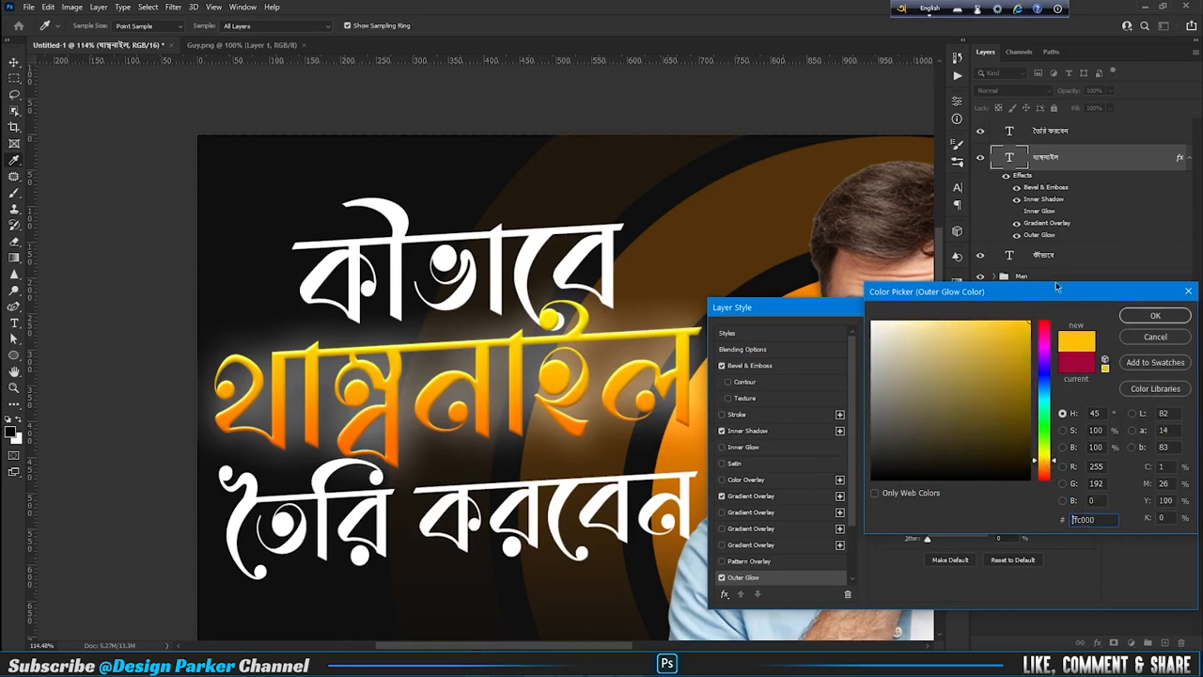
left_click(1151, 316)
left_click_drag(945, 467, 934, 467)
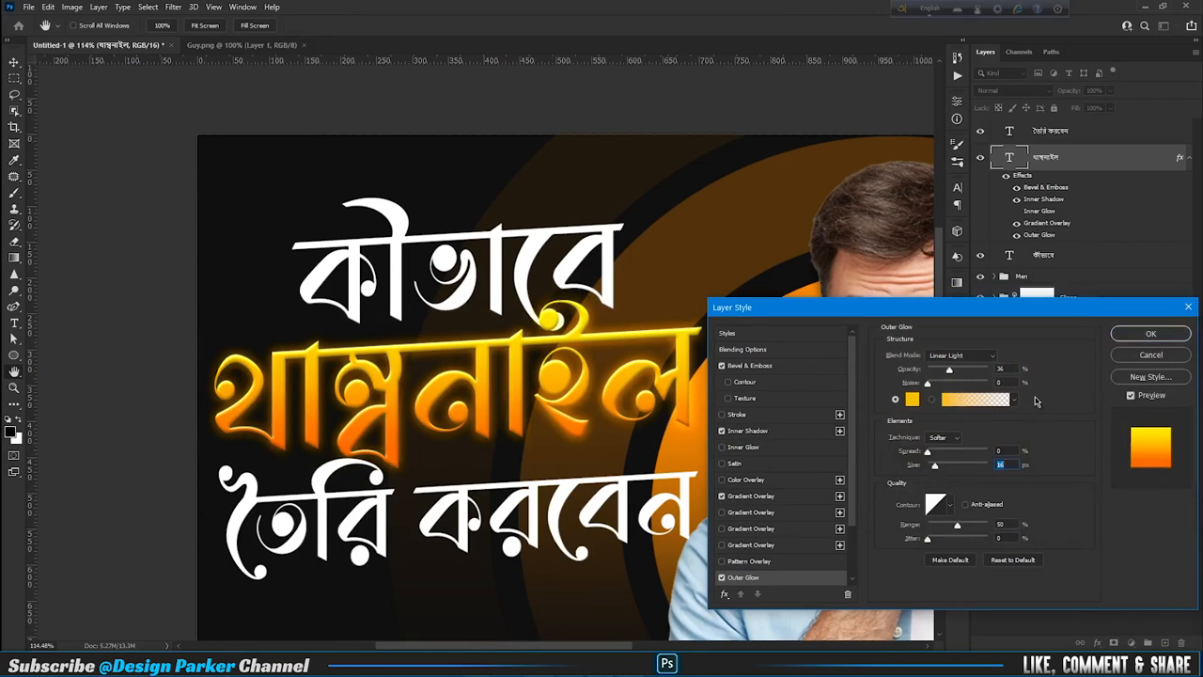
- Add two Drop Shadows to the "থাম্বনাইল" text and hide its Outer Glow
scroll(749, 568, "down", 2)
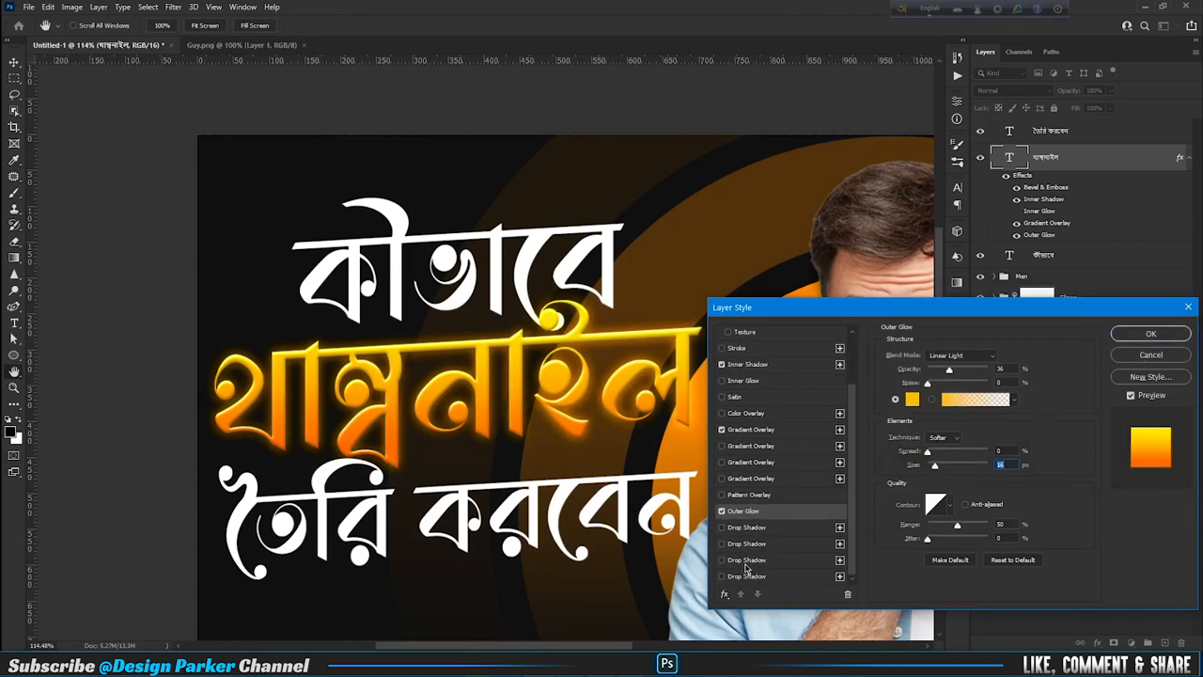
left_click(755, 581)
scroll(756, 580, "up", 1)
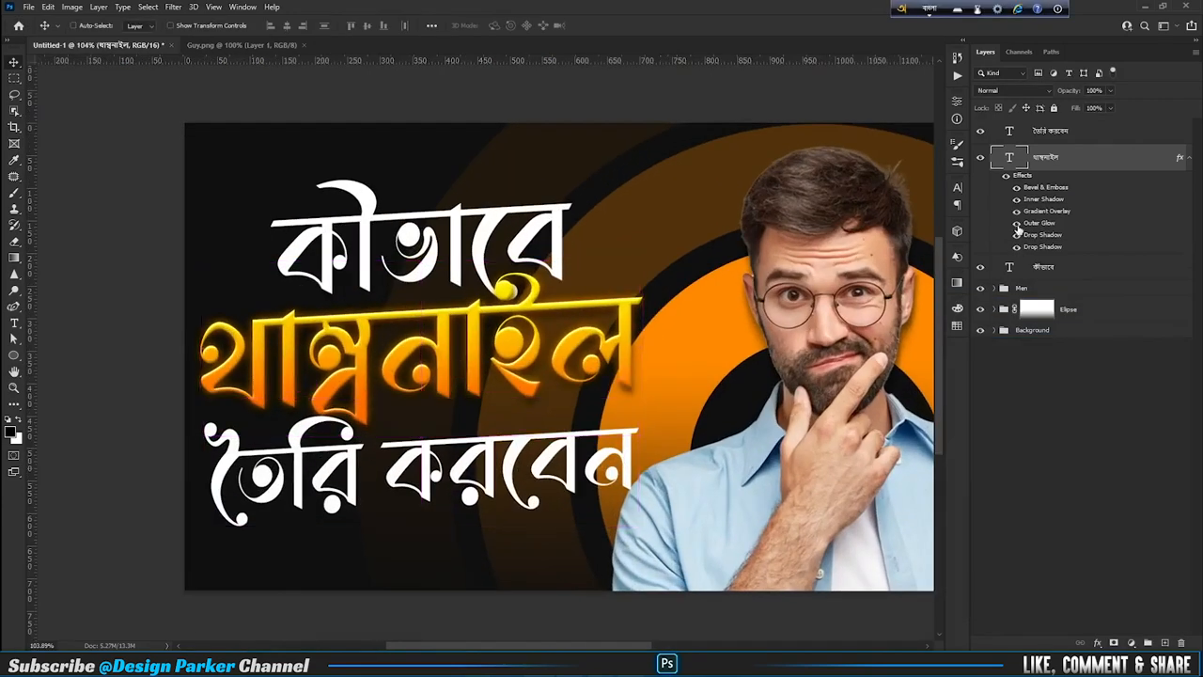
left_click(1016, 224)
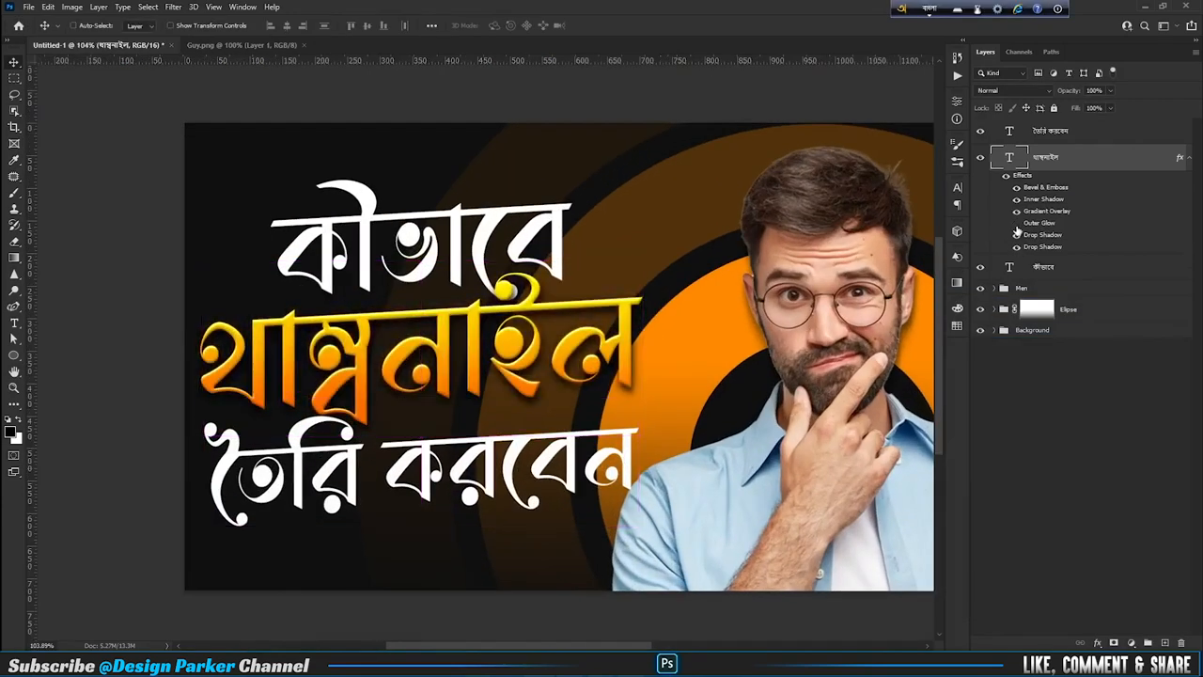
left_click(1189, 157)
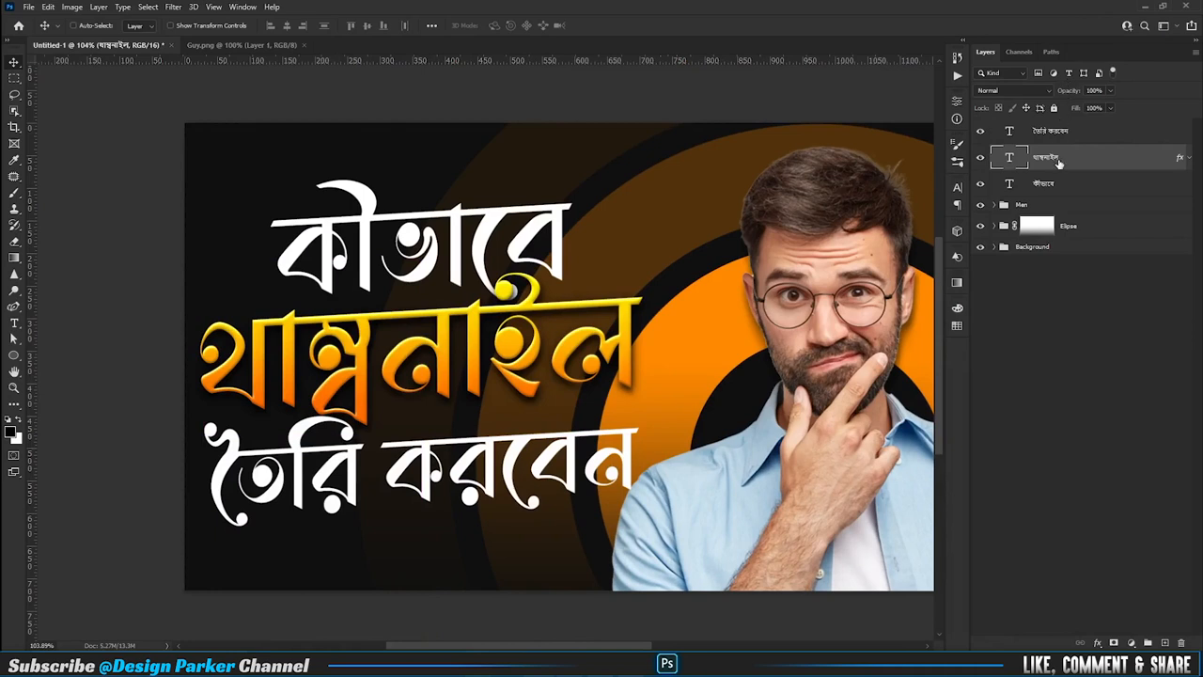
- Add a Gradient Overlay to the "তৈরি করবেন" text and change its orange stop to white (#ffffff)
left_click(1059, 138)
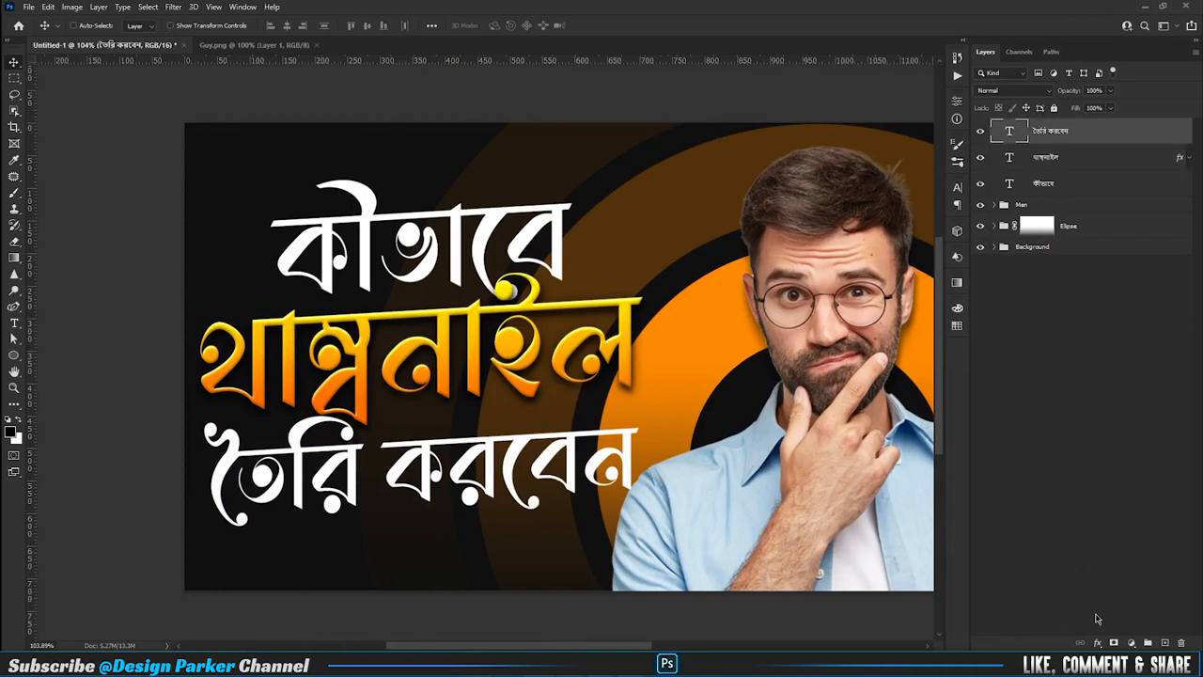
left_click(1098, 642)
left_click(1101, 602)
left_click(954, 385)
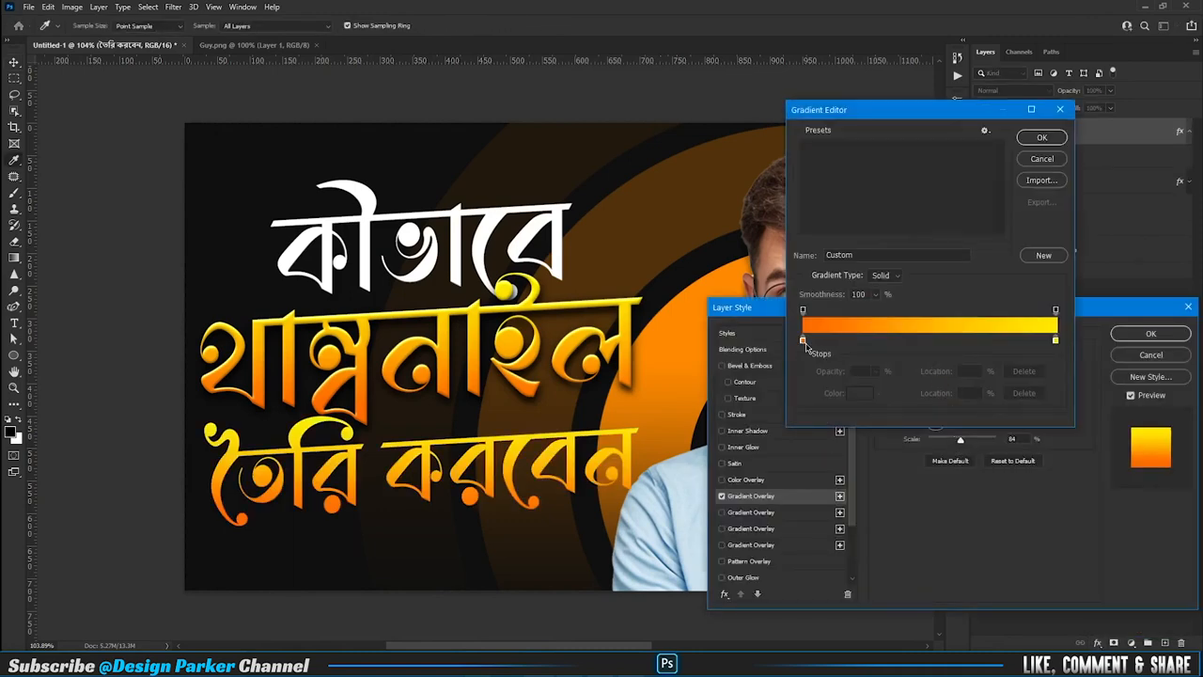
left_click(804, 341)
left_click(859, 394)
left_click_drag(901, 376, 871, 321)
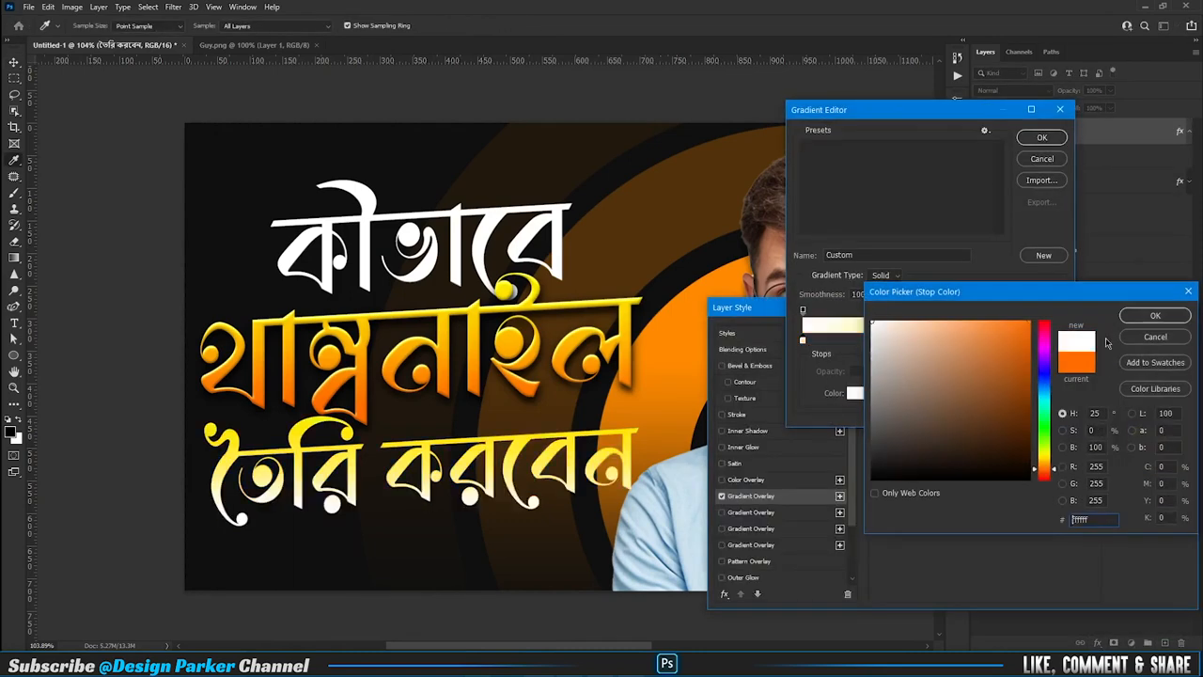
left_click(1142, 317)
- Change the gradient's yellow stop to medium gray, then reverse the gradient and shift it slightly downward on the "তৈরি করবেন" text
left_click(1055, 340)
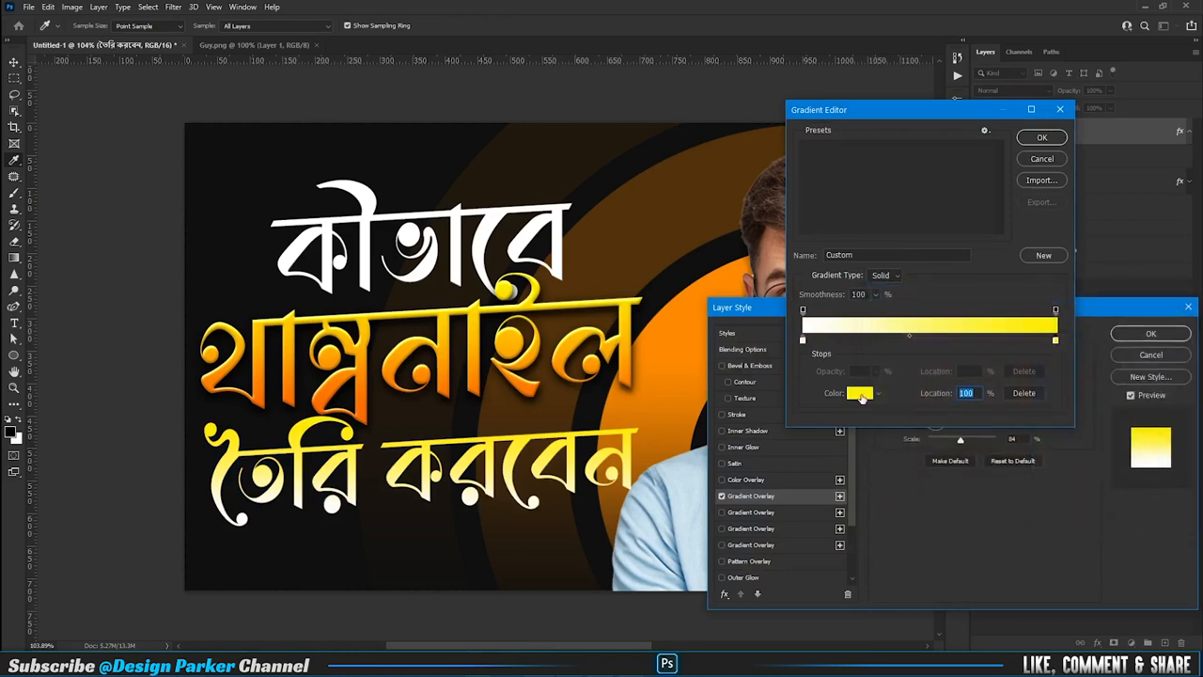
left_click(859, 394)
left_click_drag(878, 377, 871, 396)
left_click(1155, 315)
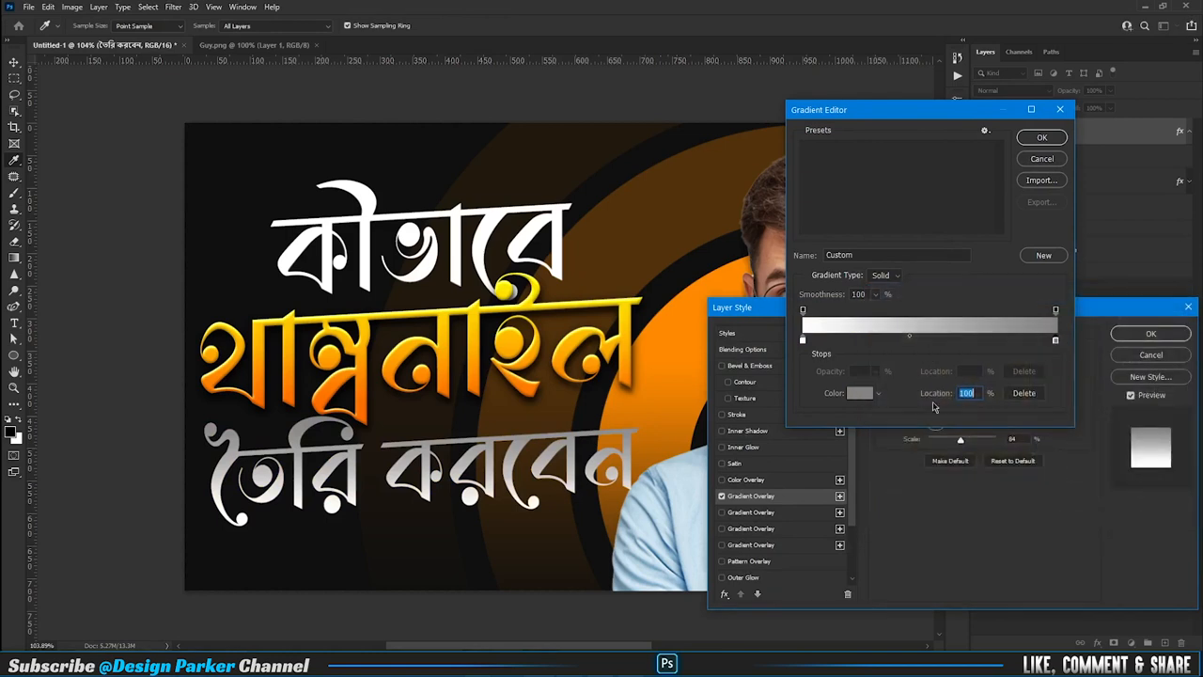
left_click(1052, 136)
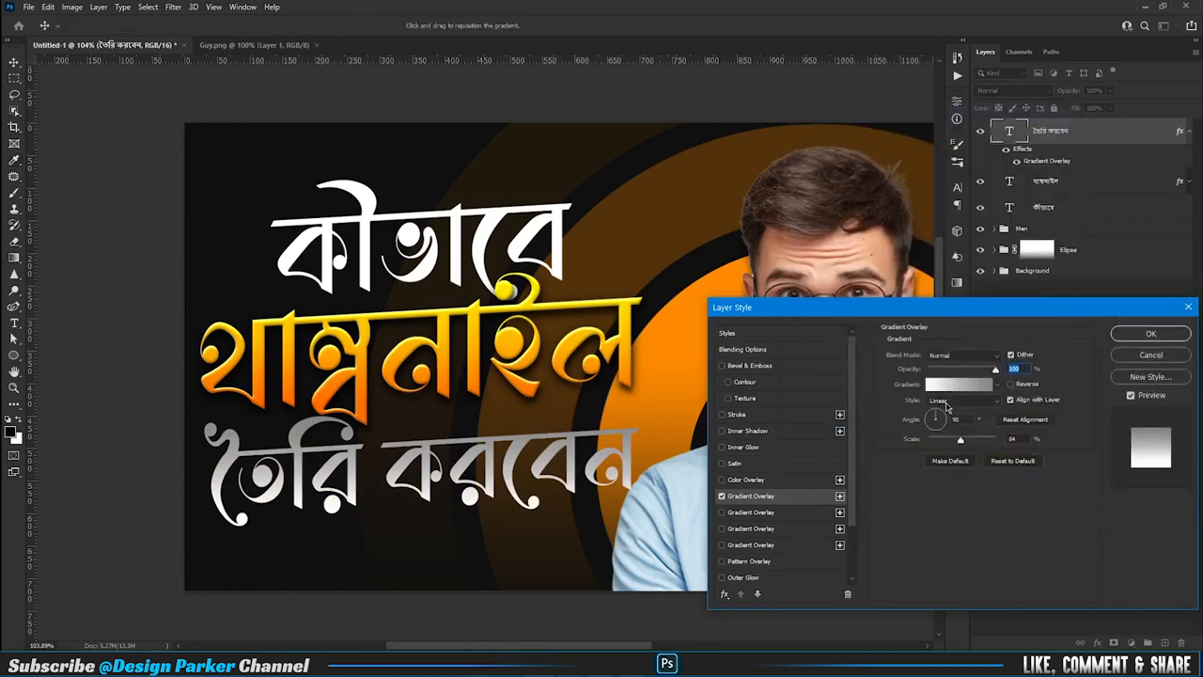
left_click(1011, 384)
left_click_drag(386, 488, 377, 525)
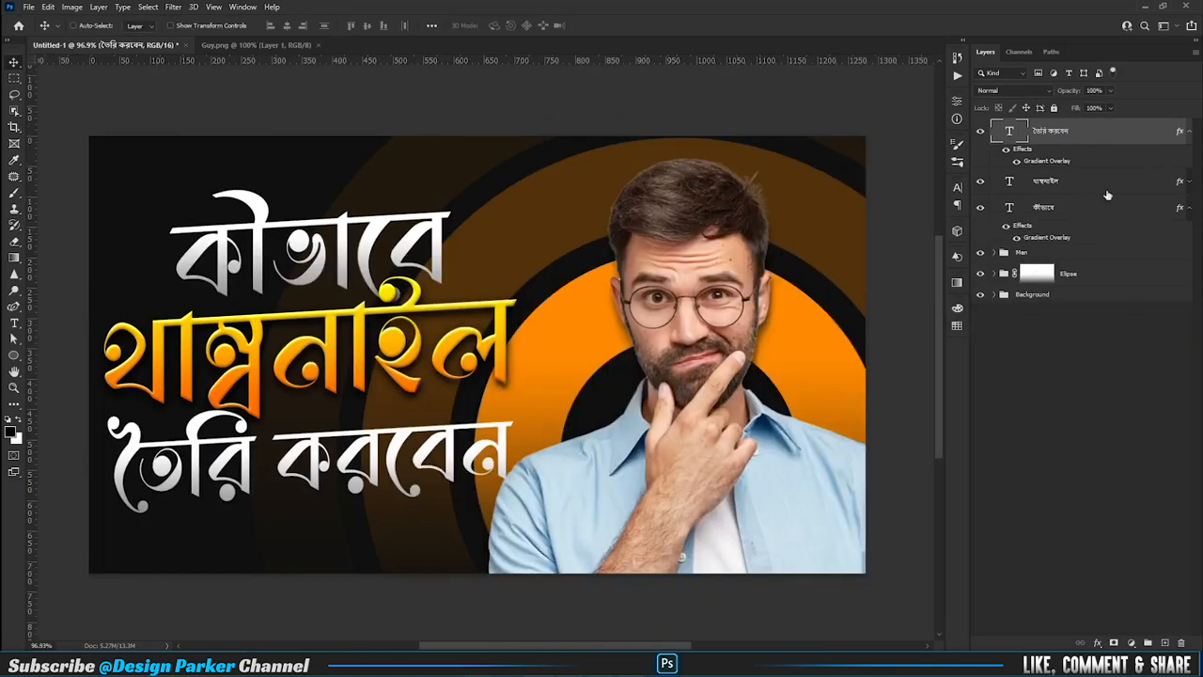
- Group the three text layers and name the group "Text"
left_click(1190, 207)
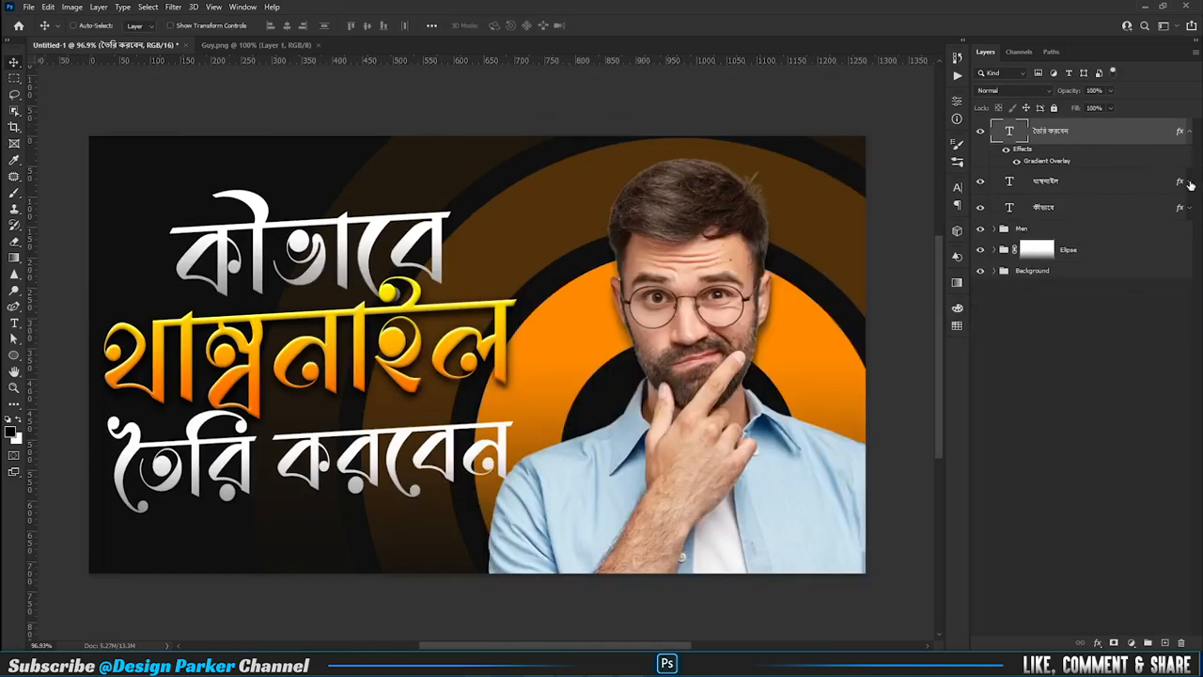
left_click(1190, 131)
left_click(1067, 182, "shift")
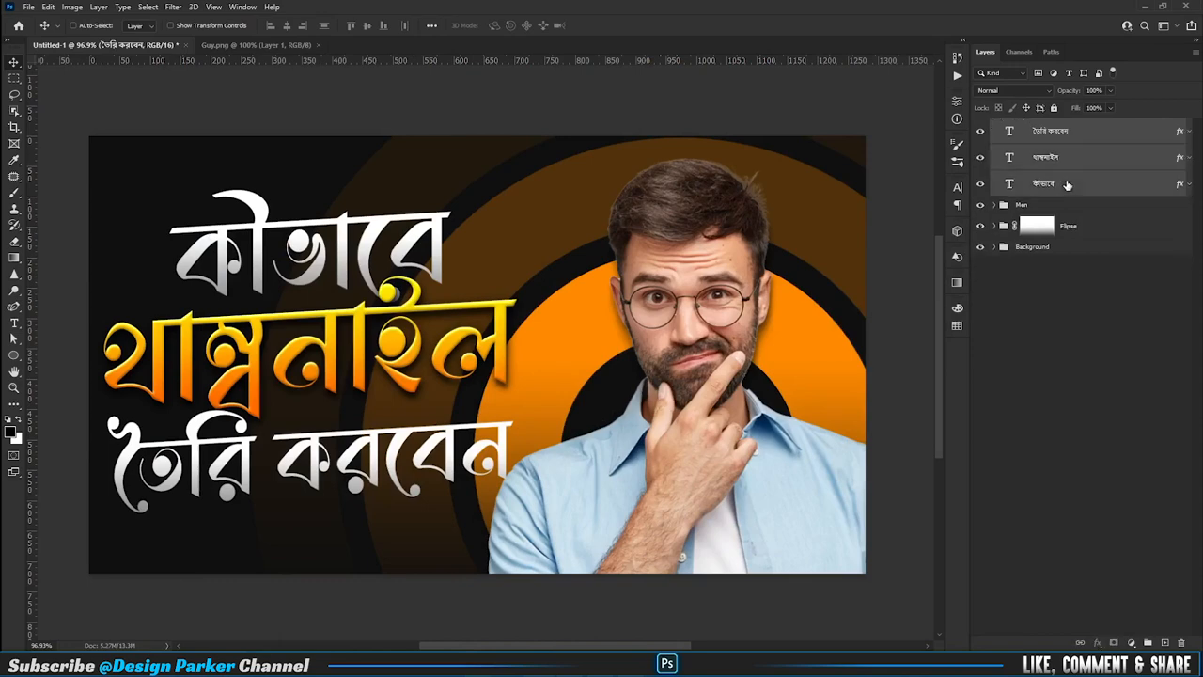
right_click(1068, 181)
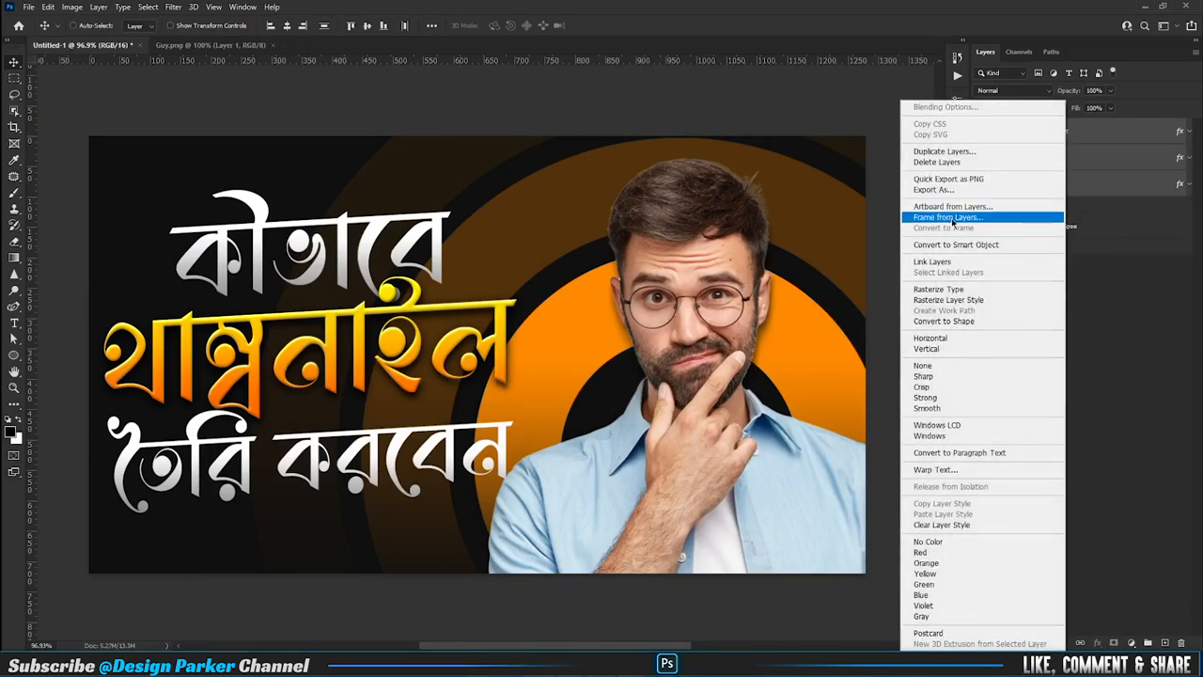
left_click(1096, 185)
key("ctrl+g")
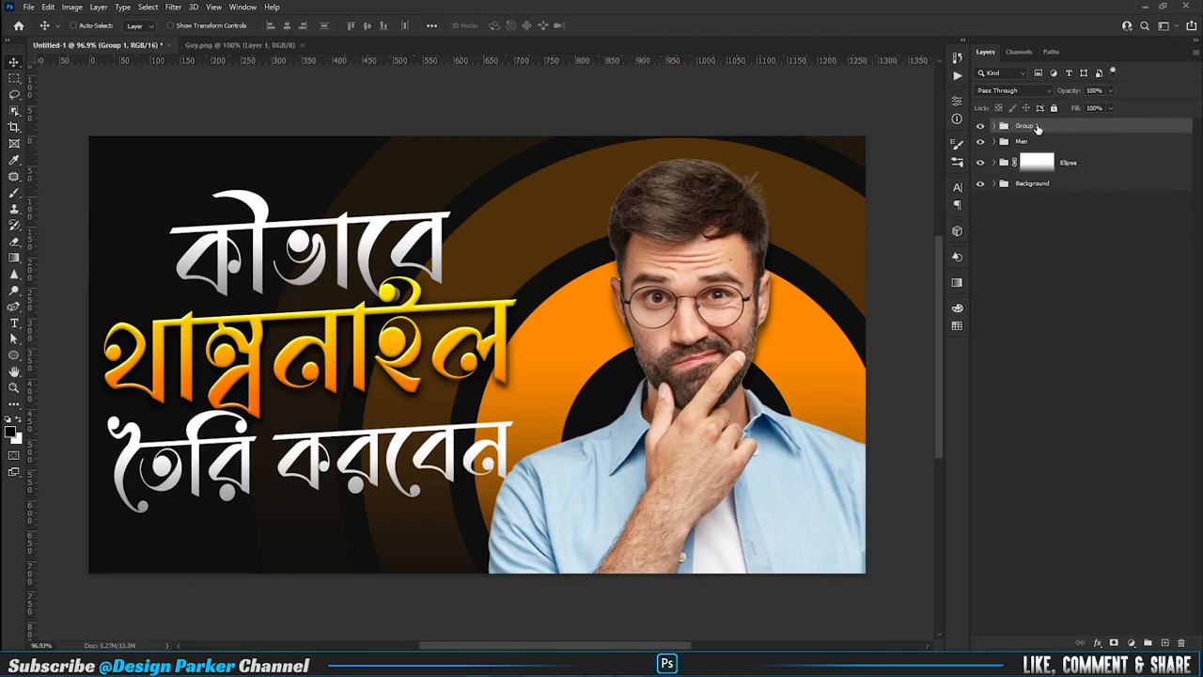
double_click(1028, 126)
type("Text")
key("Return")
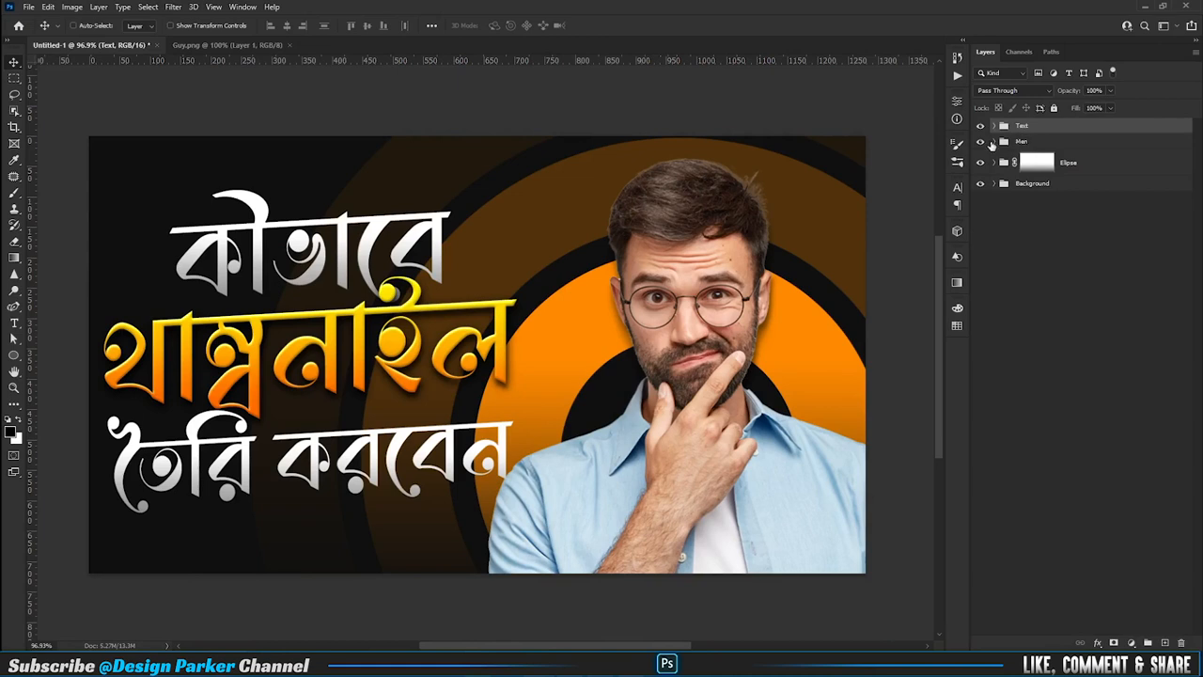
- Try removing the second Drop Shadow effect from the "থাম্বনাইল" text in the Text group
left_click(995, 126)
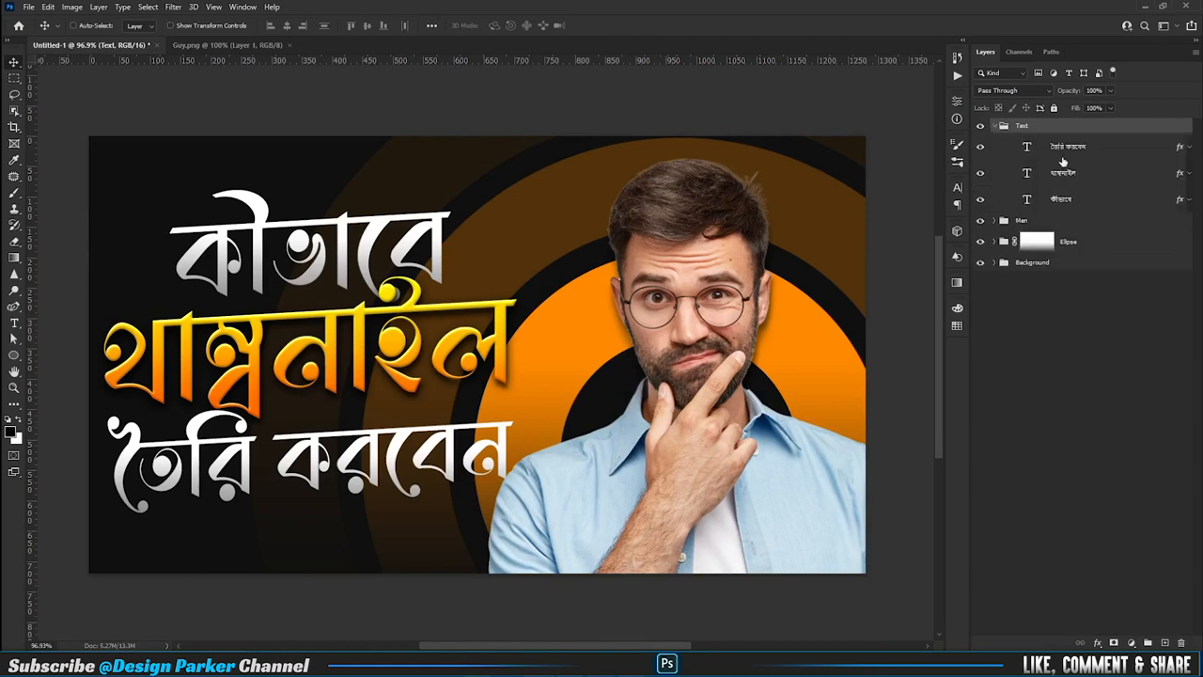
left_click(1067, 175)
left_click(1187, 174)
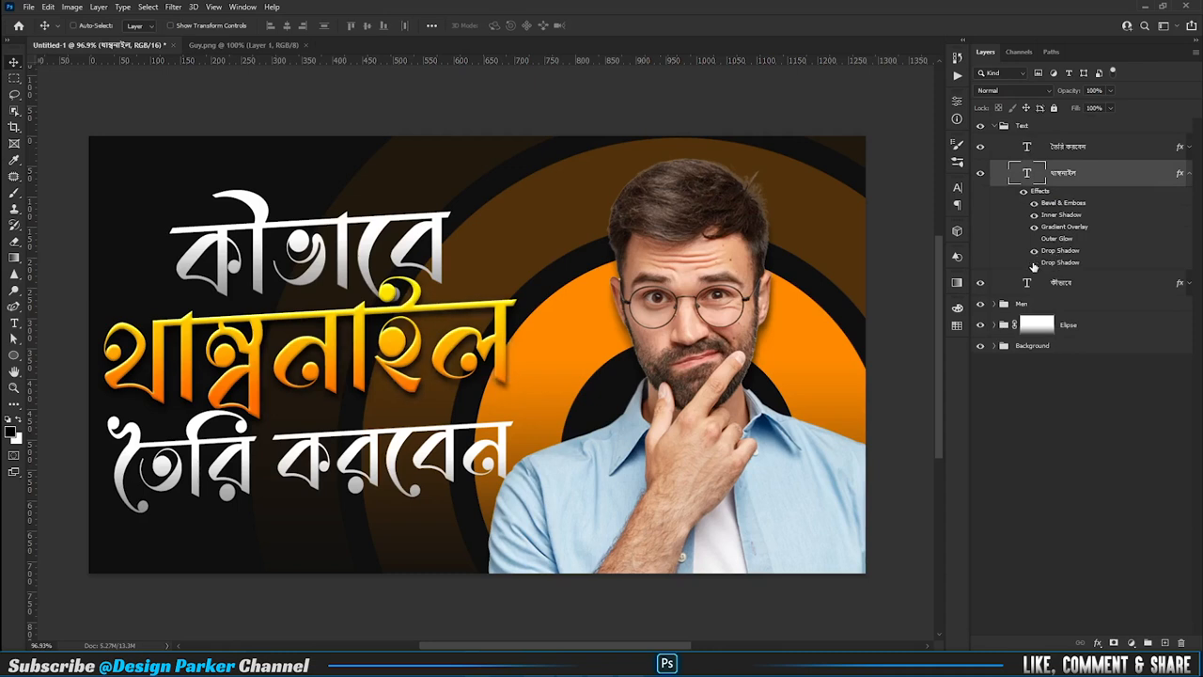
left_click_drag(1061, 263, 1181, 643)
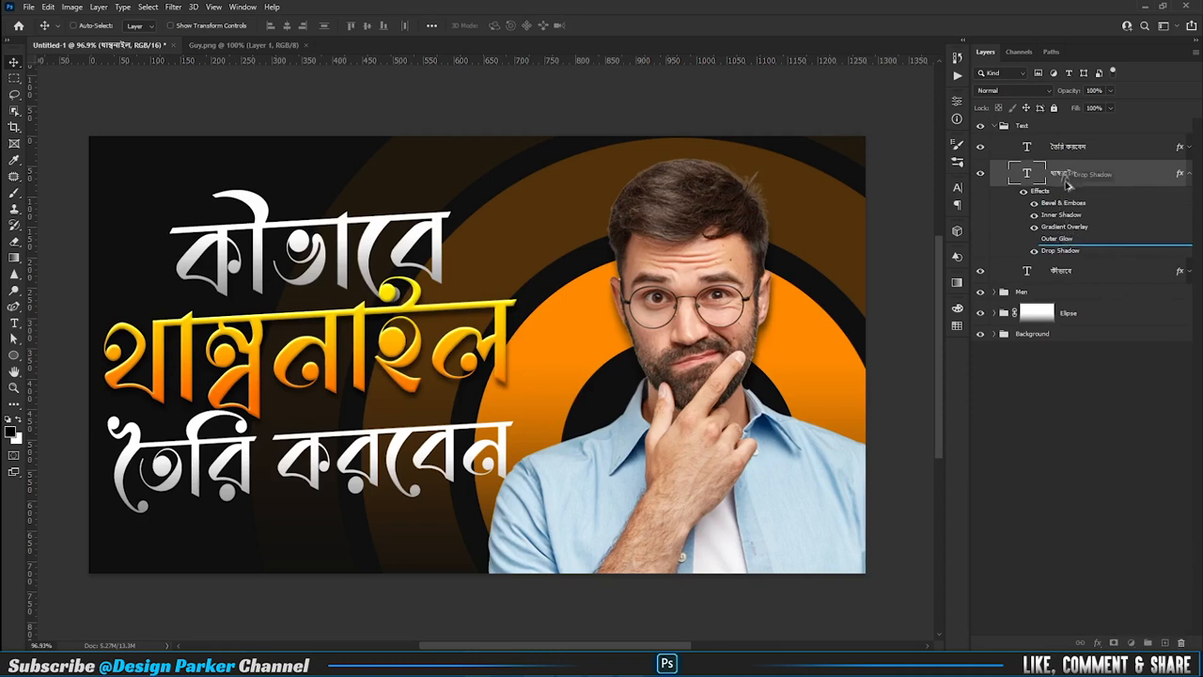
key("ctrl+z")
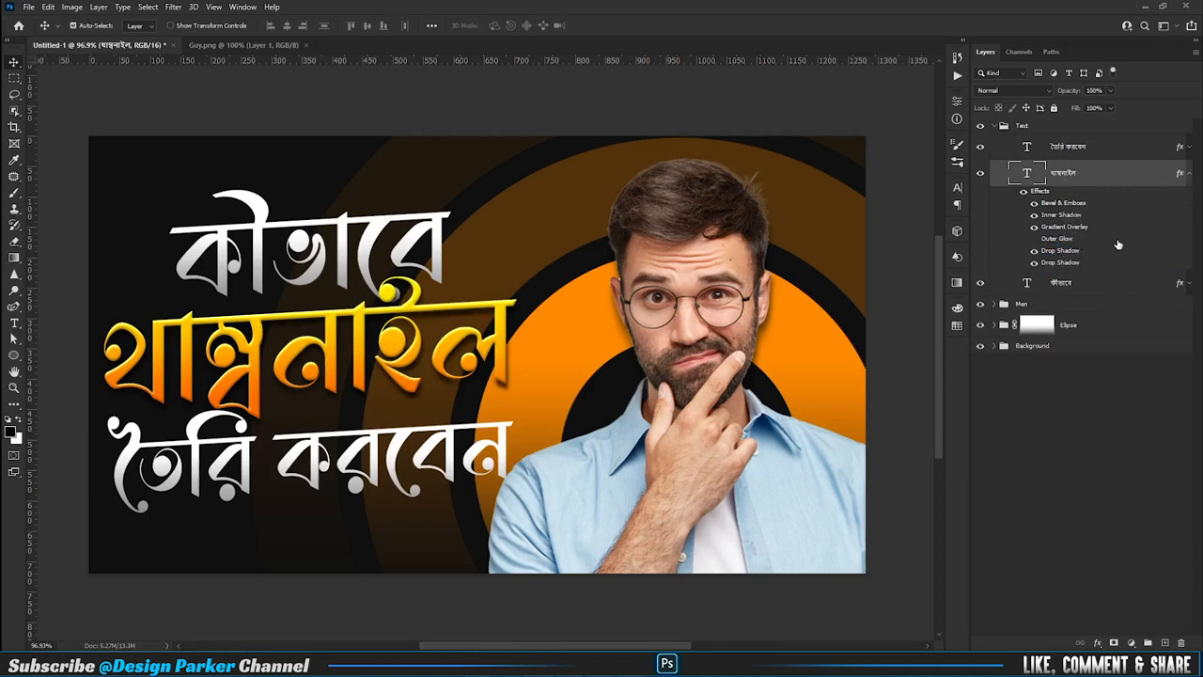
key("ctrl+shift+z")
left_click(1178, 171)
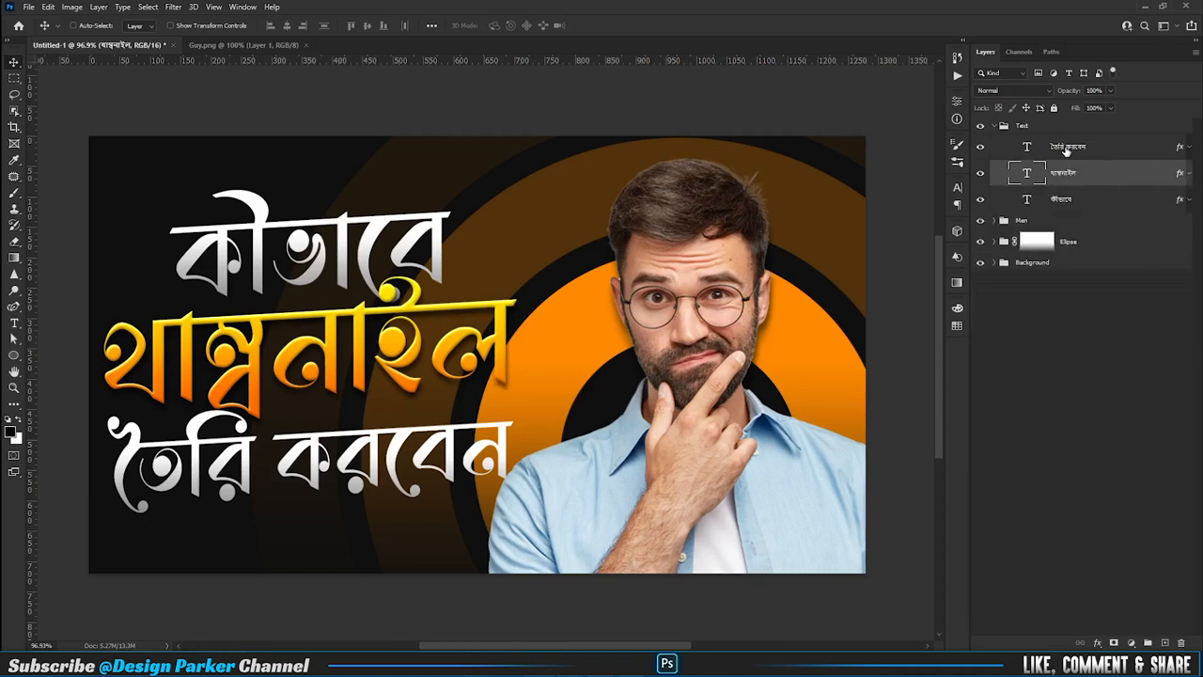
left_click(1179, 173)
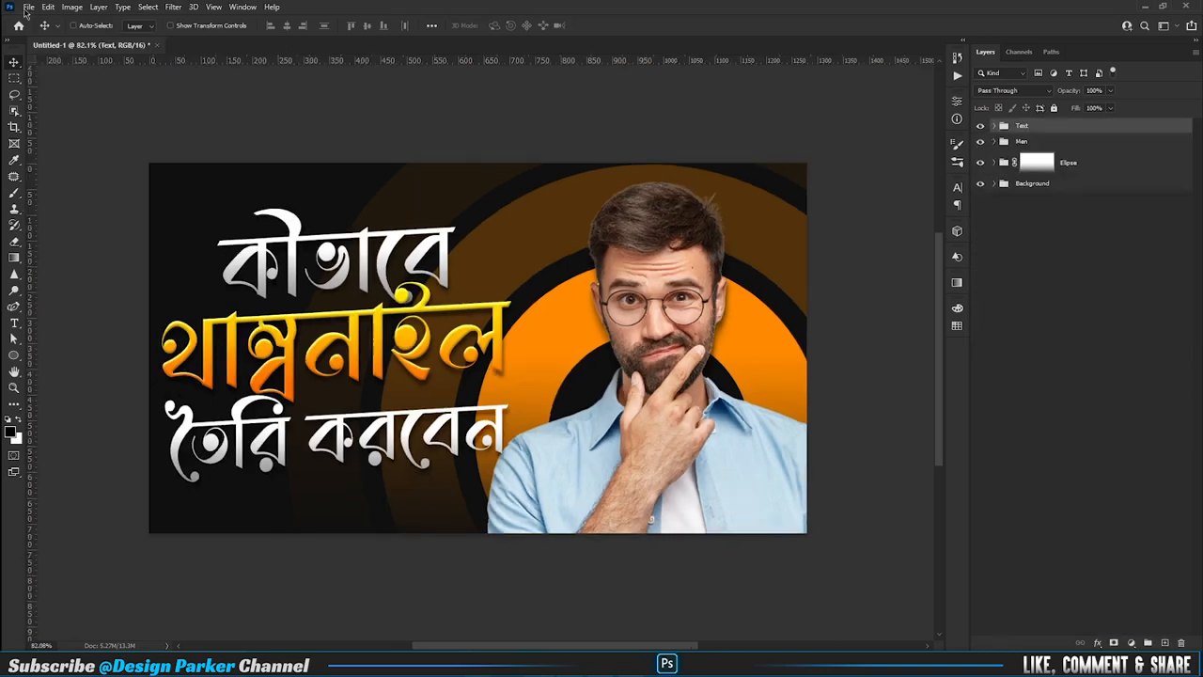
- Place Emuji 2 icon.png in the thumbnail, scaled to 7.49%, rotated 31.32° and set at the canvas's lower edge beside the man's sleeve
left_click(28, 7)
left_click(42, 34)
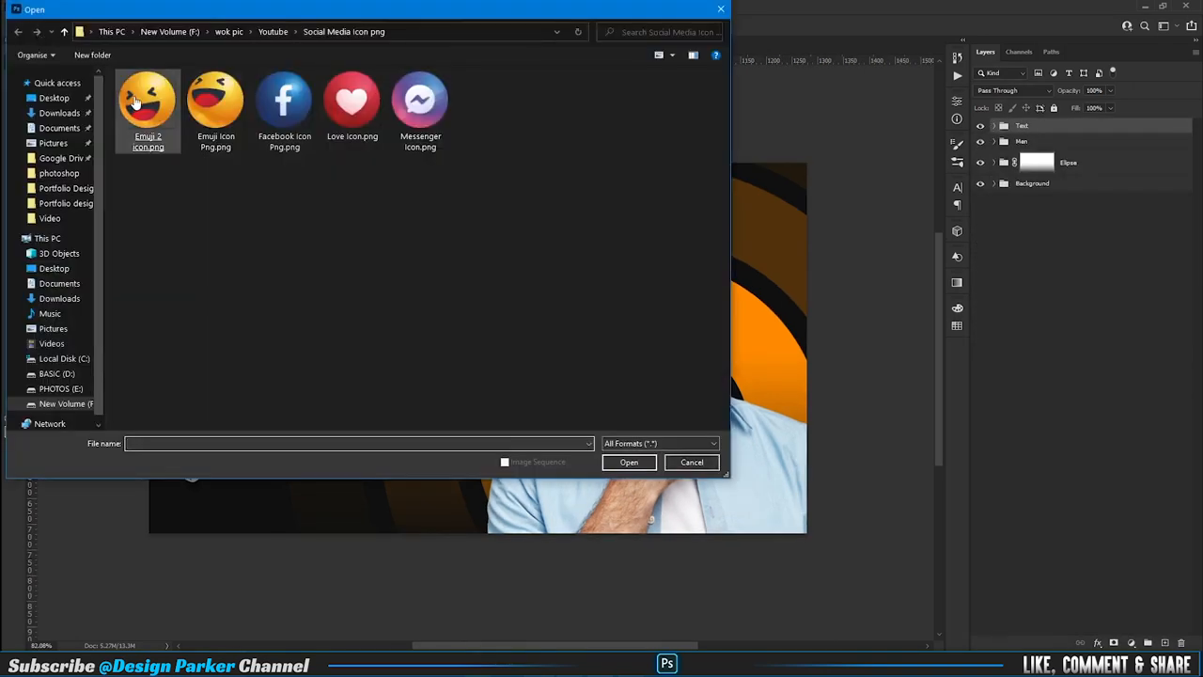
double_click(135, 104)
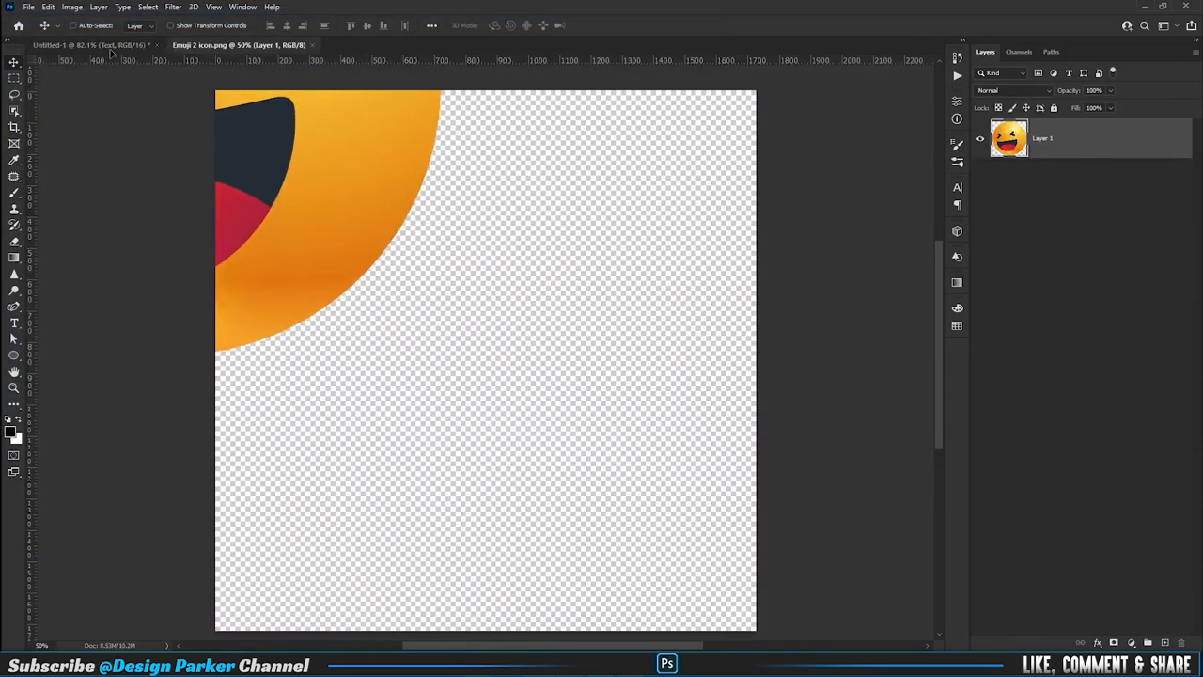
left_click_drag(111, 53, 486, 370)
key("ctrl+t")
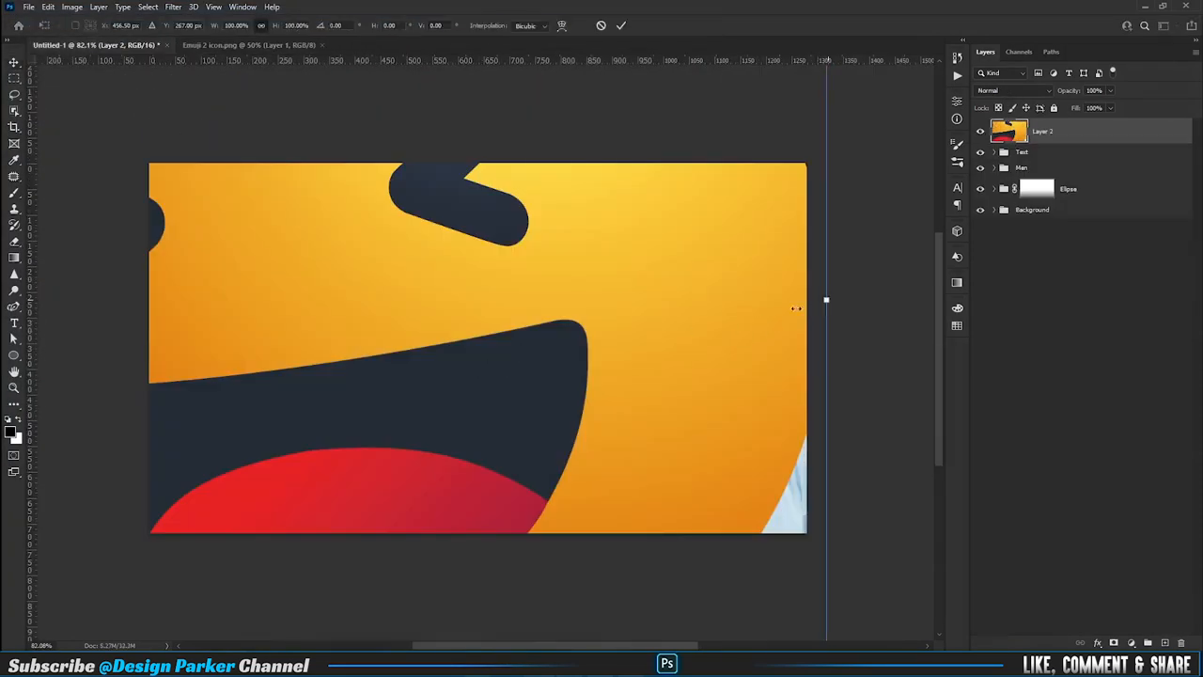
left_click_drag(796, 308, 483, 519)
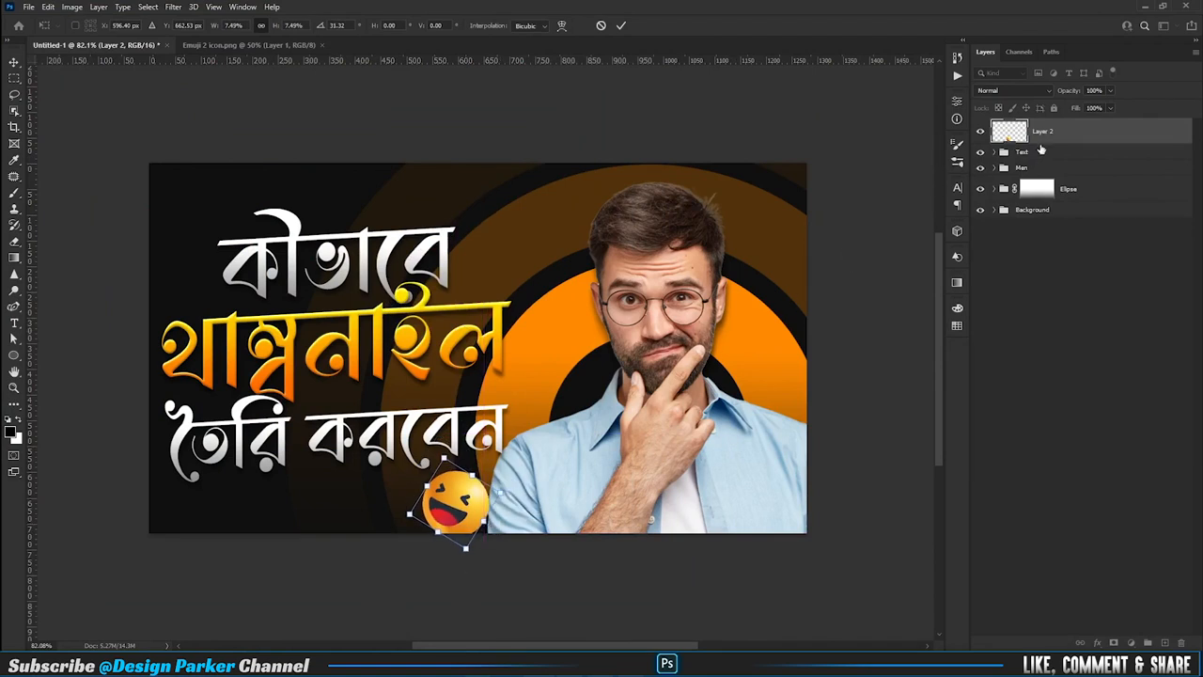
key("Return")
- Move the emoji layer below the Man group and put it in a new group named "Emuji"
left_click_drag(1040, 139, 1053, 179)
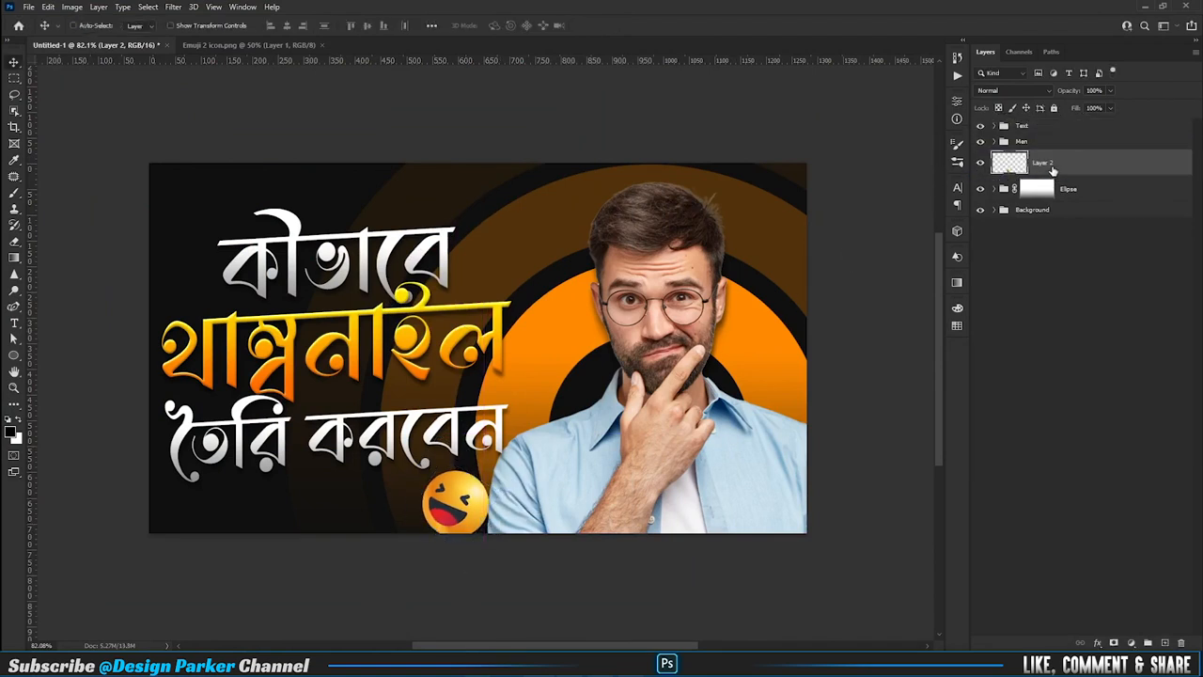
key("ctrl+g")
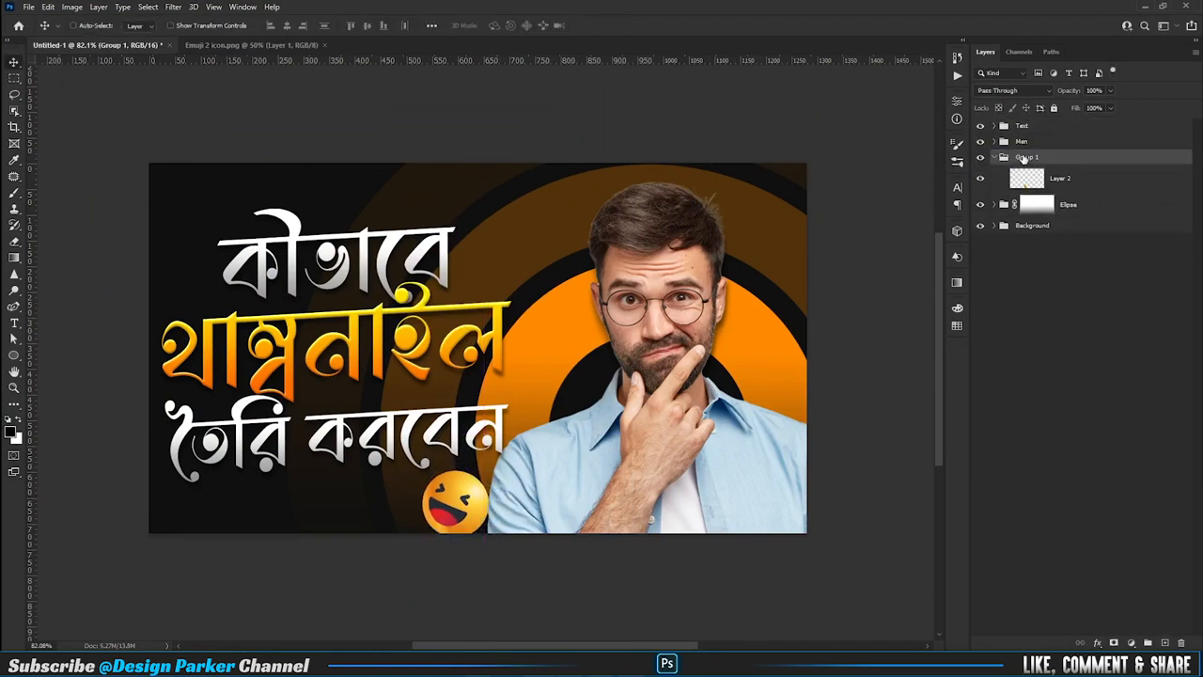
double_click(1029, 156)
key("Return")
- Open Emuji Icon Png.png and bring its emoji into the thumbnail's Emuji group
key("ctrl+o")
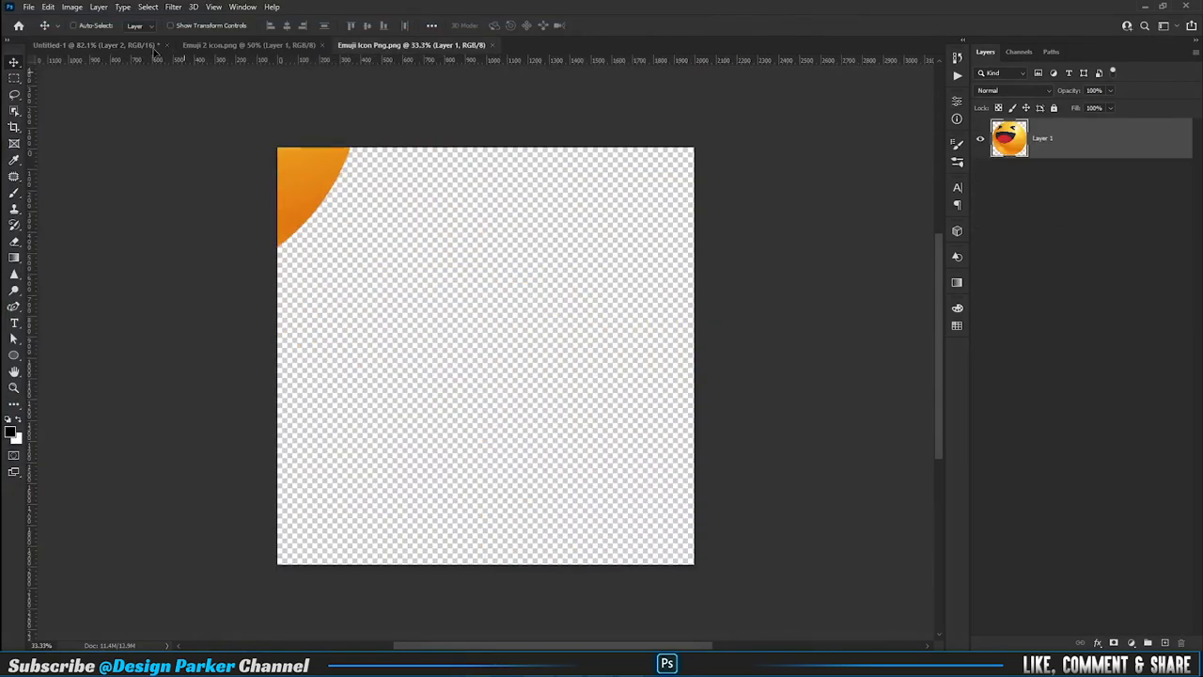
left_click_drag(154, 49, 475, 256)
left_click(586, 257)
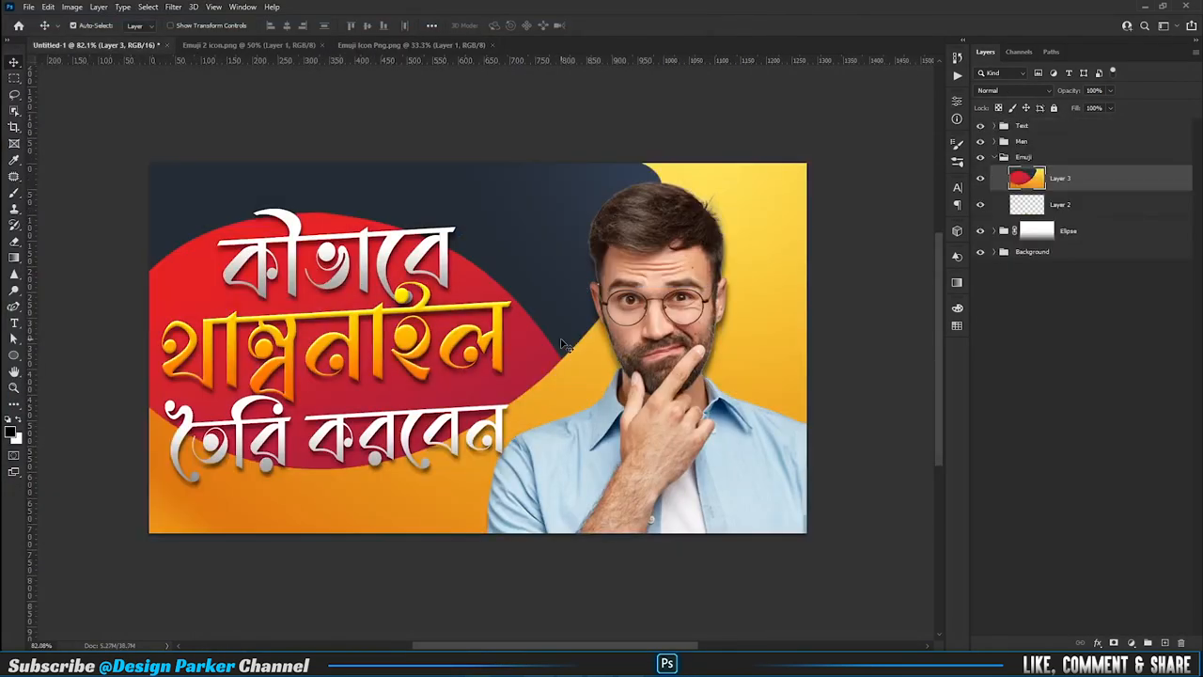
- Scale the open-mouthed emoji down and place it slightly cropped in the canvas's upper-left corner
key("ctrl+t")
key("ctrl+0")
left_click_drag(509, 545, 508, 371)
left_click_drag(508, 352, 410, 317)
scroll(450, 355, "up", 10)
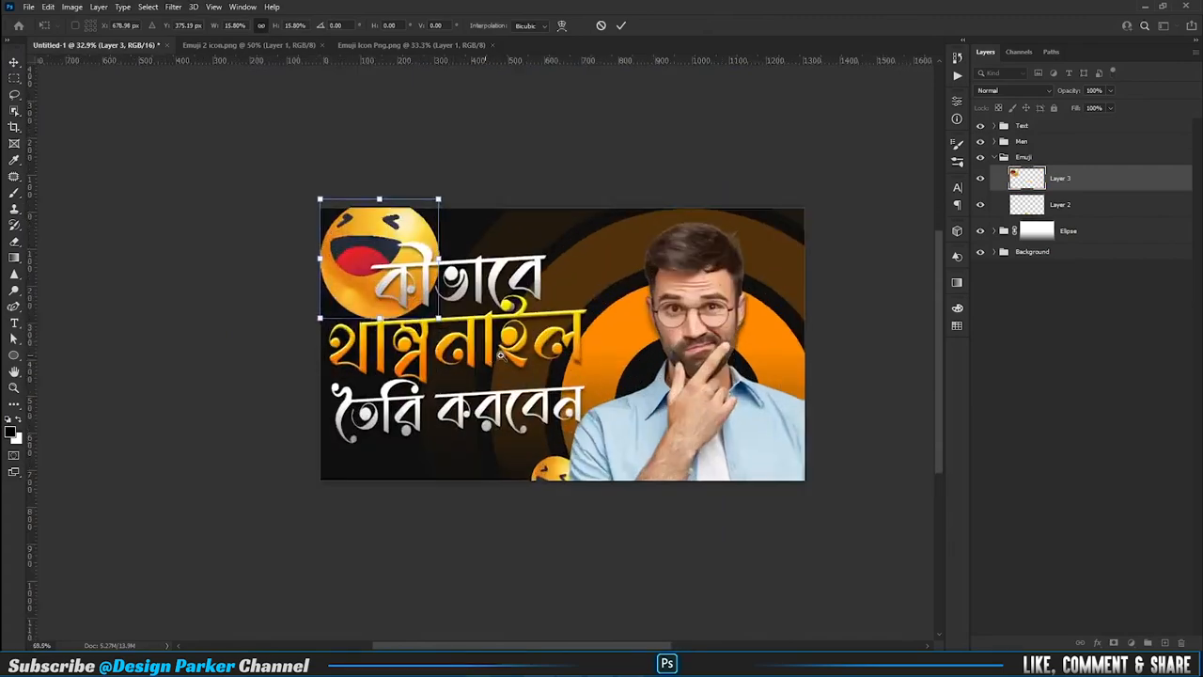
left_click_drag(450, 355, 394, 383)
left_click_drag(376, 332, 268, 244)
left_click_drag(248, 209, 244, 220)
key("Return")
left_click_drag(645, 269, 564, 233)
- Place Facebook Icon Png.png in the thumbnail, scaled down and positioned between the first title line and the man's head
left_click(28, 7)
left_click(40, 32)
double_click(288, 104)
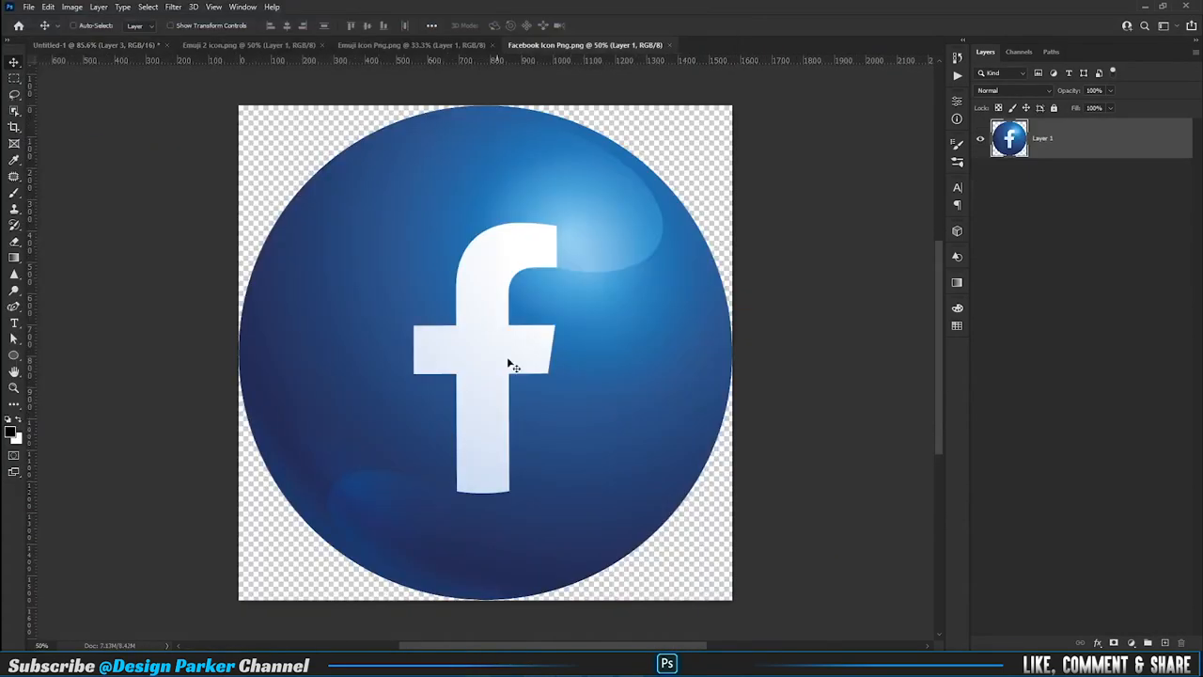
left_click_drag(510, 363, 594, 596)
left_click_drag(557, 440, 668, 469)
key("ctrl+t")
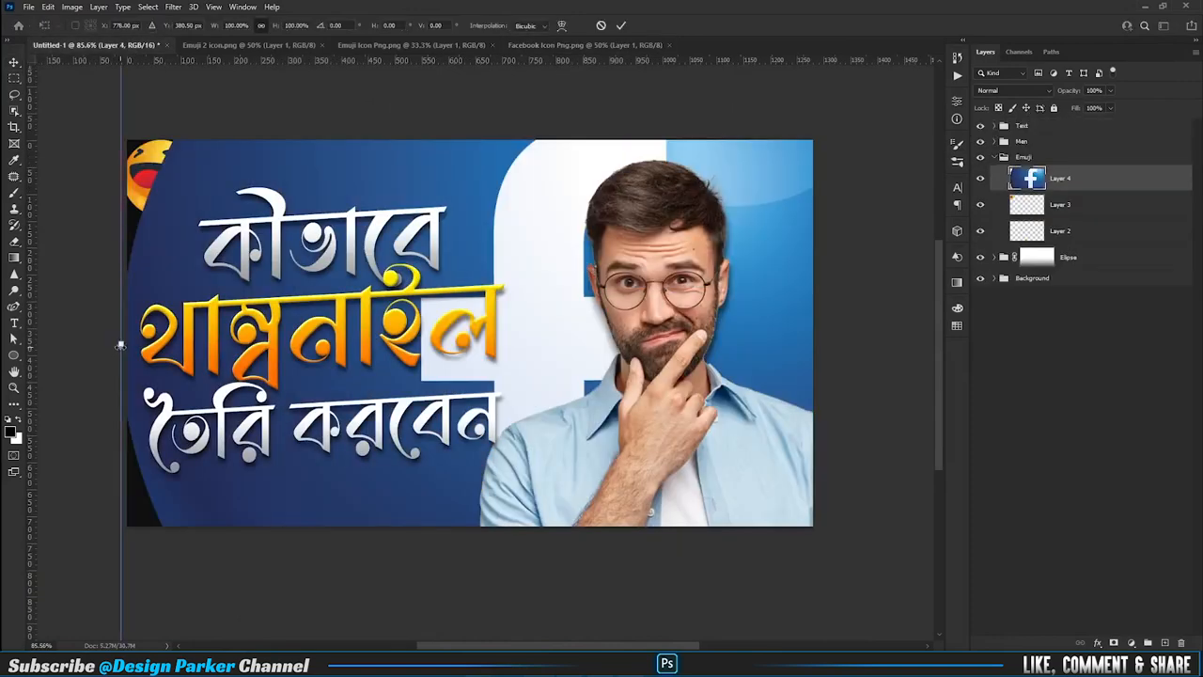
left_click_drag(121, 344, 496, 344)
left_click_drag(580, 415, 593, 355)
left_click_drag(555, 345, 528, 250)
key("Return")
- Add Love Icon.png at the canvas's right edge and Messenger Icon.png in the lower-left corner, both scaled down
left_click(29, 7)
left_click(39, 32)
double_click(349, 97)
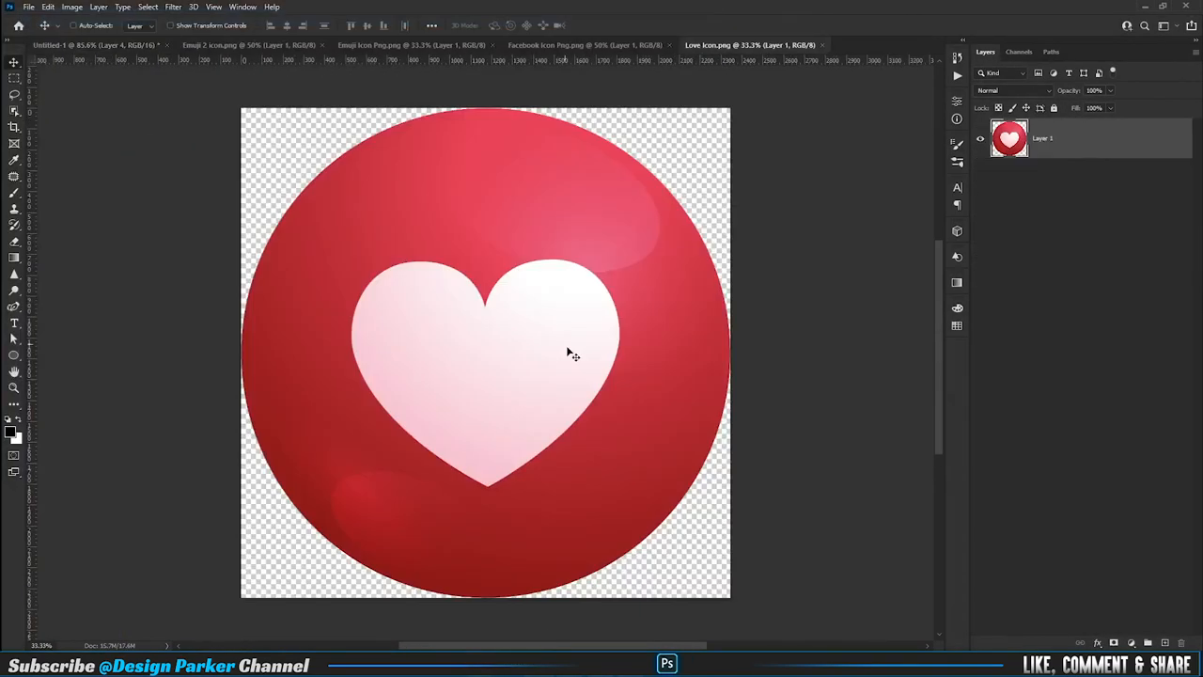
mouse_move(565, 345)
left_mouse_down()
mouse_move(94, 44)
mouse_move(587, 349)
left_mouse_up()
key("ctrl+t")
key("ctrl+0")
left_click_drag(780, 342, 443, 375)
left_click_drag(431, 344, 626, 282)
key("Return")
key("ctrl+t")
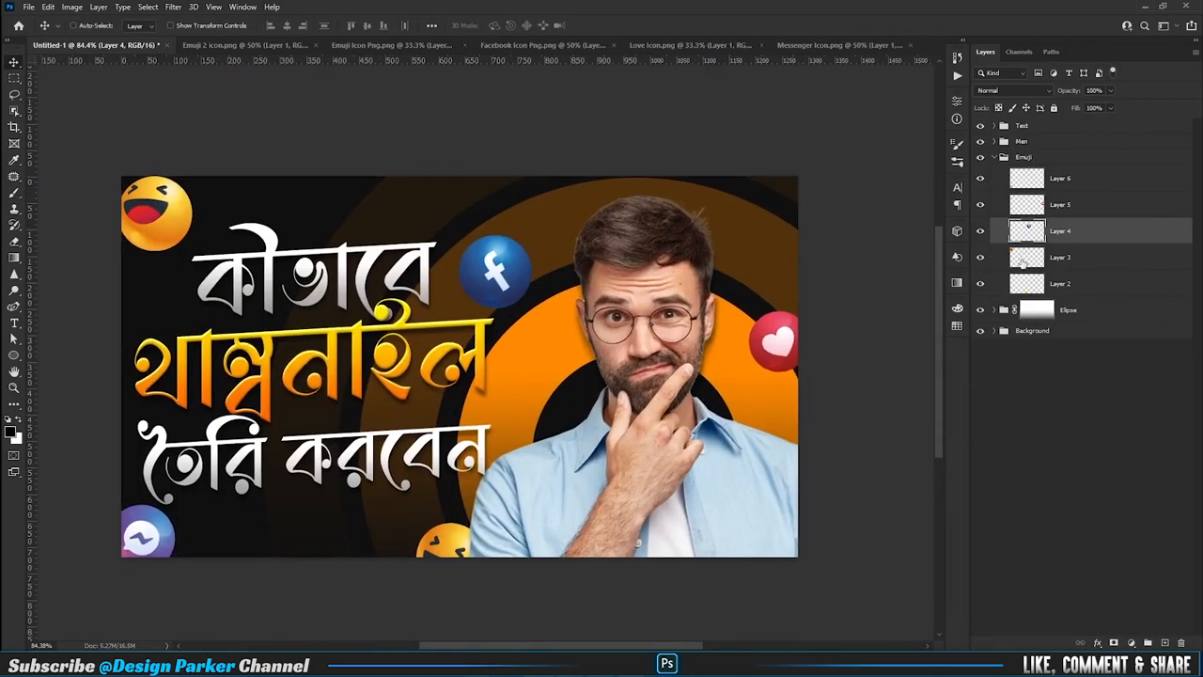
- Apply a Gaussian Blur with a 4.0-pixel radius to the emoji in the canvas's upper-left corner
left_click(1023, 260)
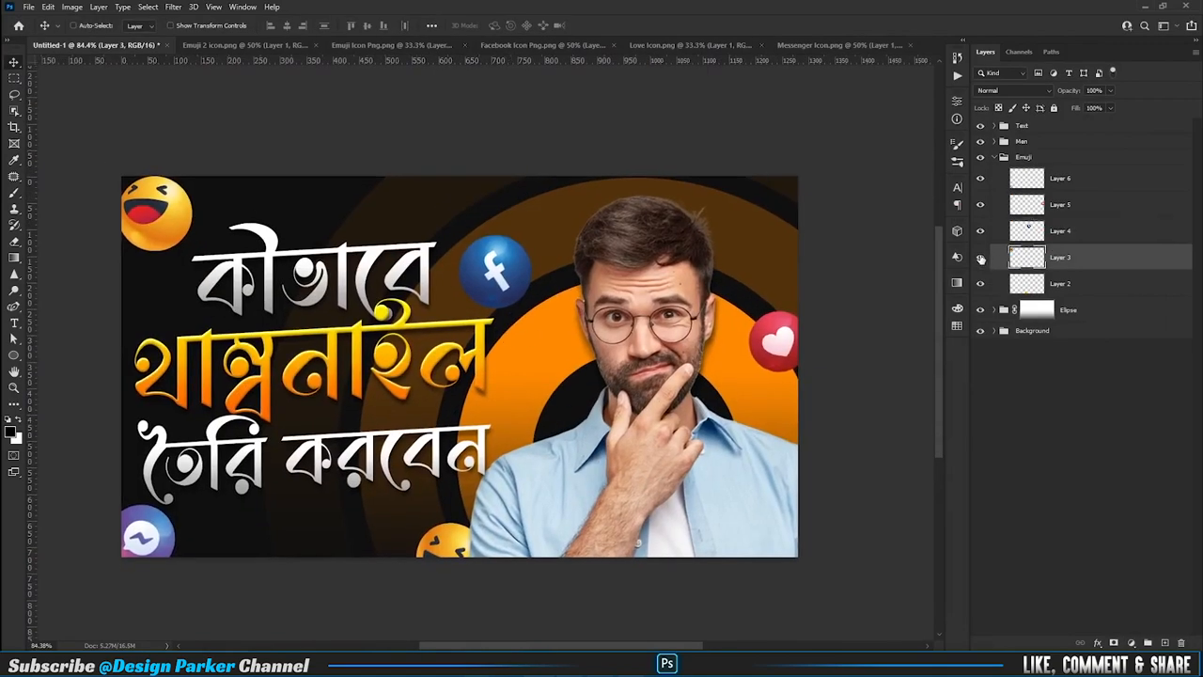
left_click(176, 7)
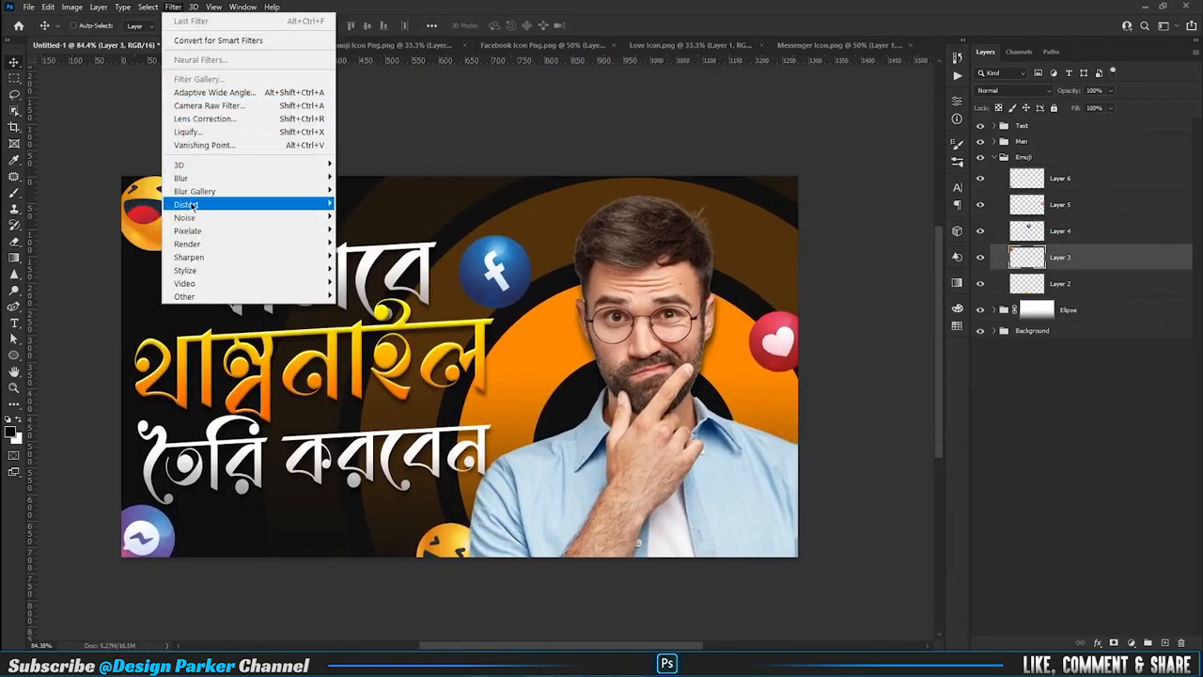
mouse_move(193, 178)
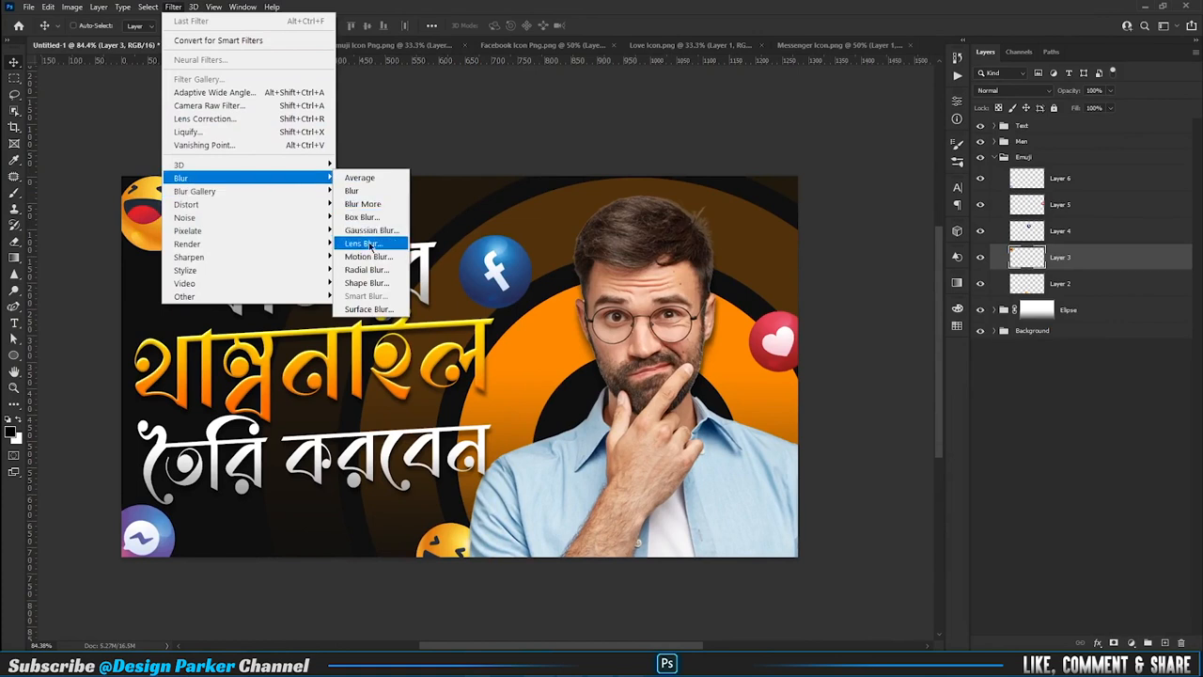
left_click(371, 230)
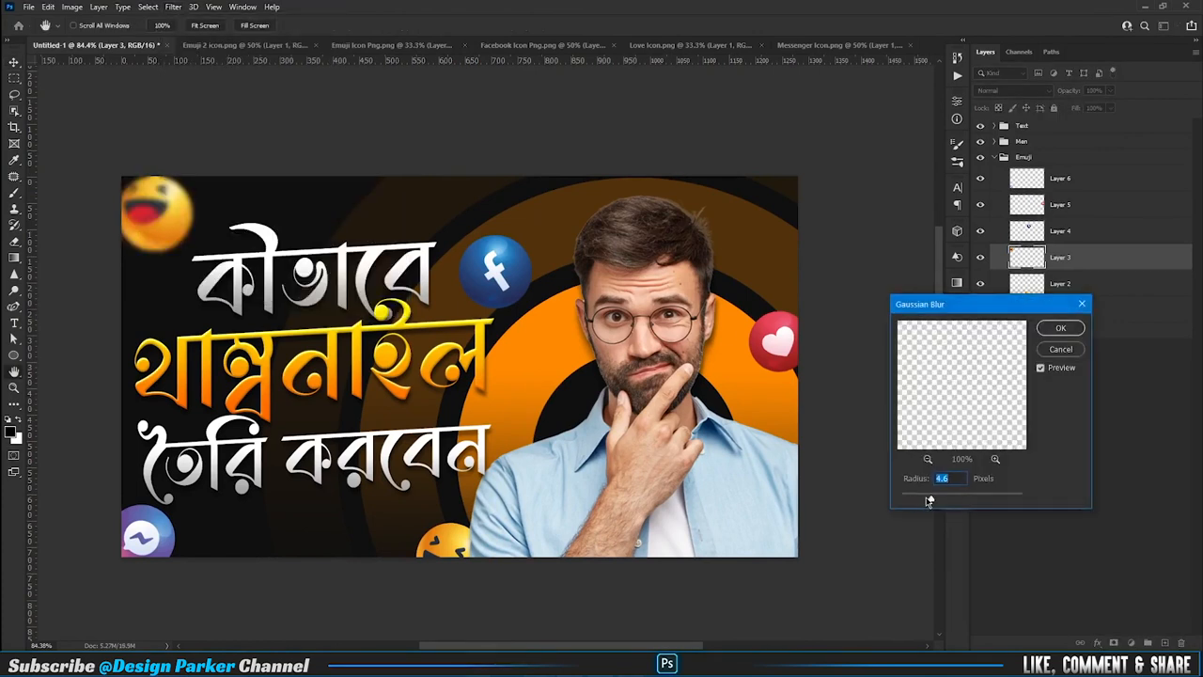
left_click_drag(930, 501, 929, 501)
left_click(1059, 329)
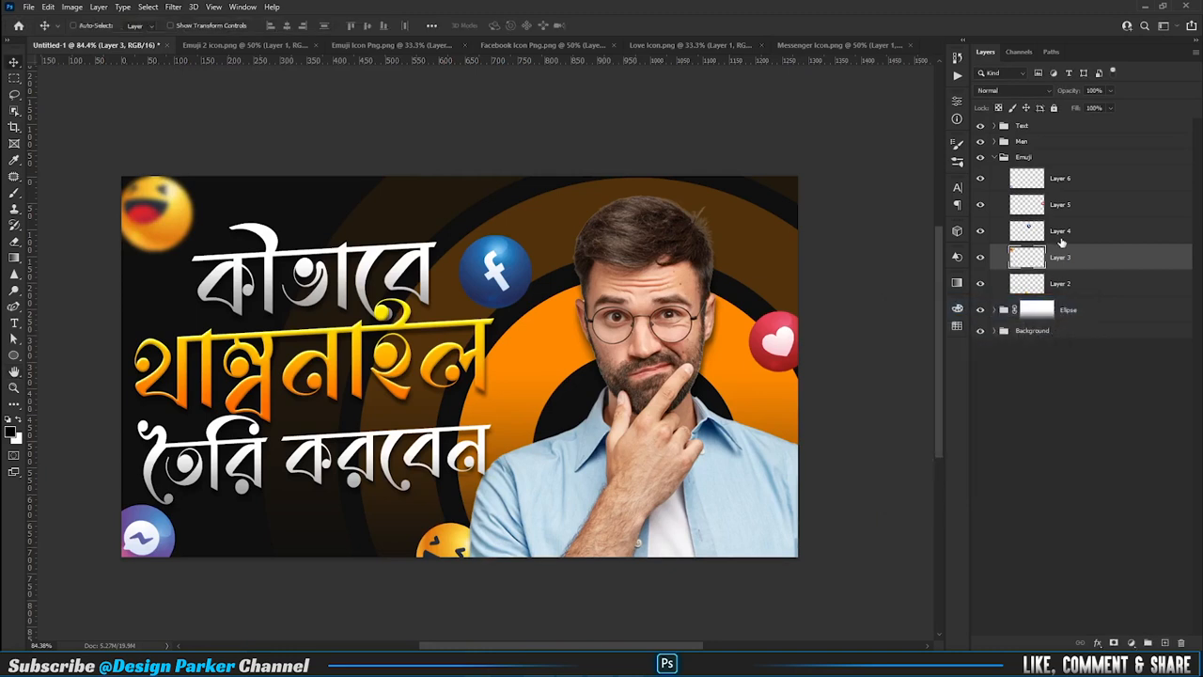
- Apply a Gaussian Blur with a 3.0-pixel radius to the emoji at the canvas's lower edge
left_click(994, 286)
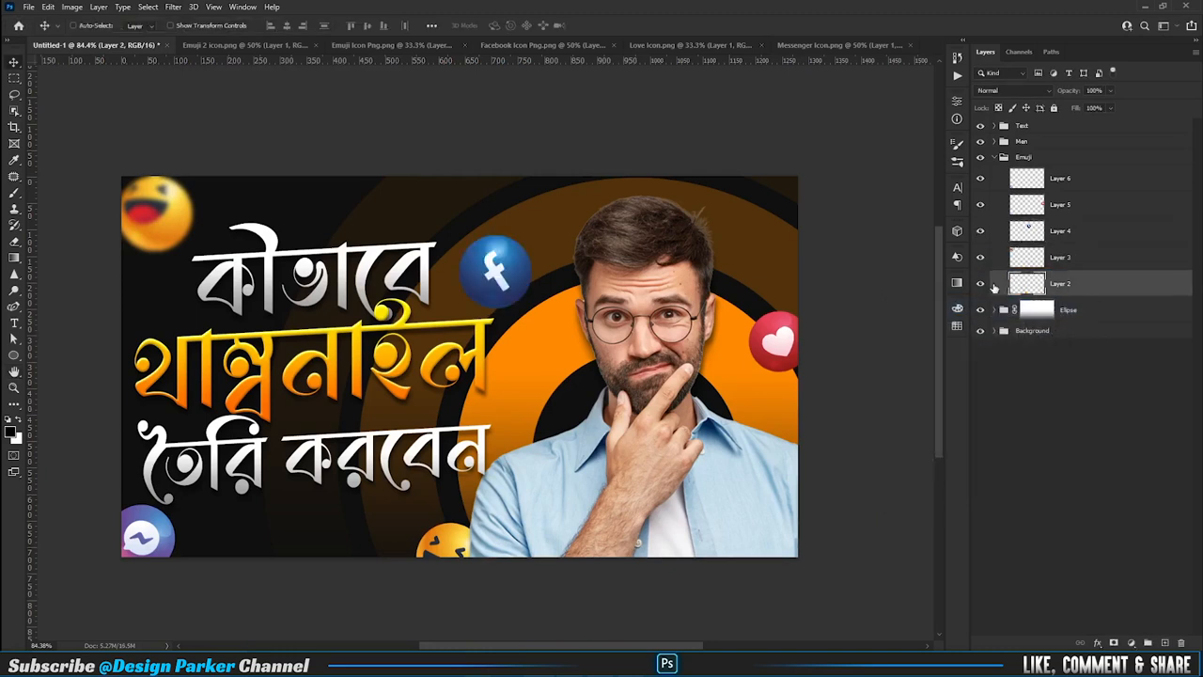
left_click(173, 7)
mouse_move(193, 180)
left_click(371, 232)
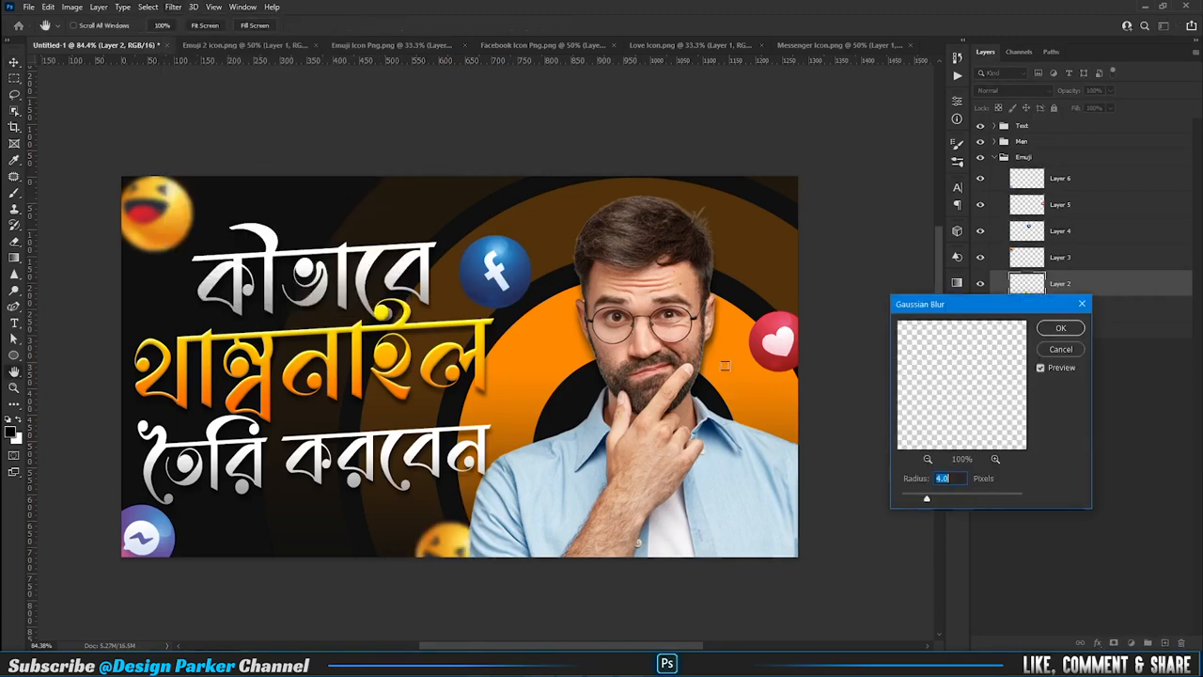
left_click_drag(926, 503, 923, 503)
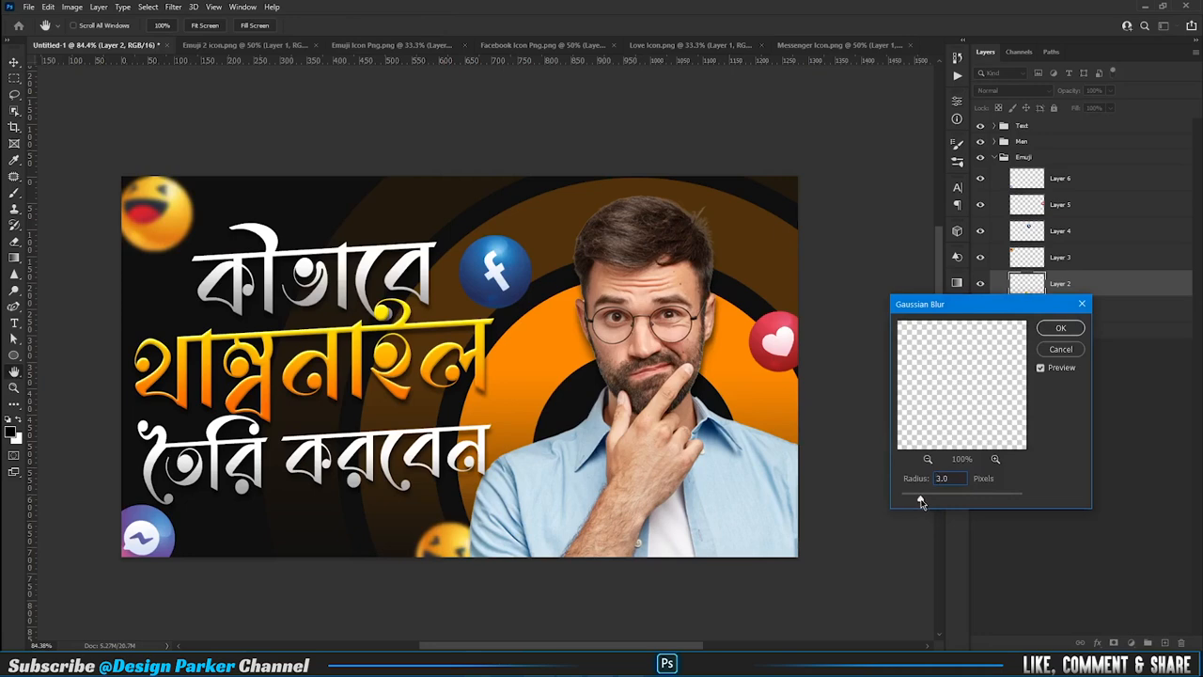
left_click(1060, 328)
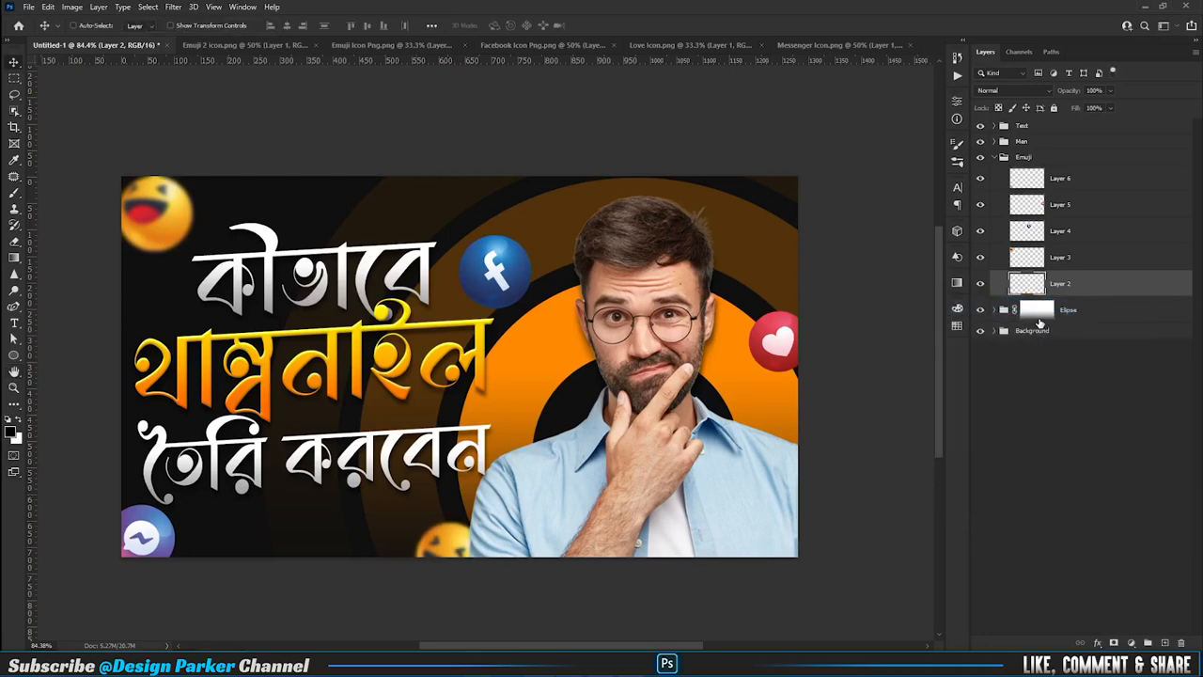
- Apply a very light Gaussian Blur, well under 3 pixels, to the Facebook icon
left_click(1044, 233)
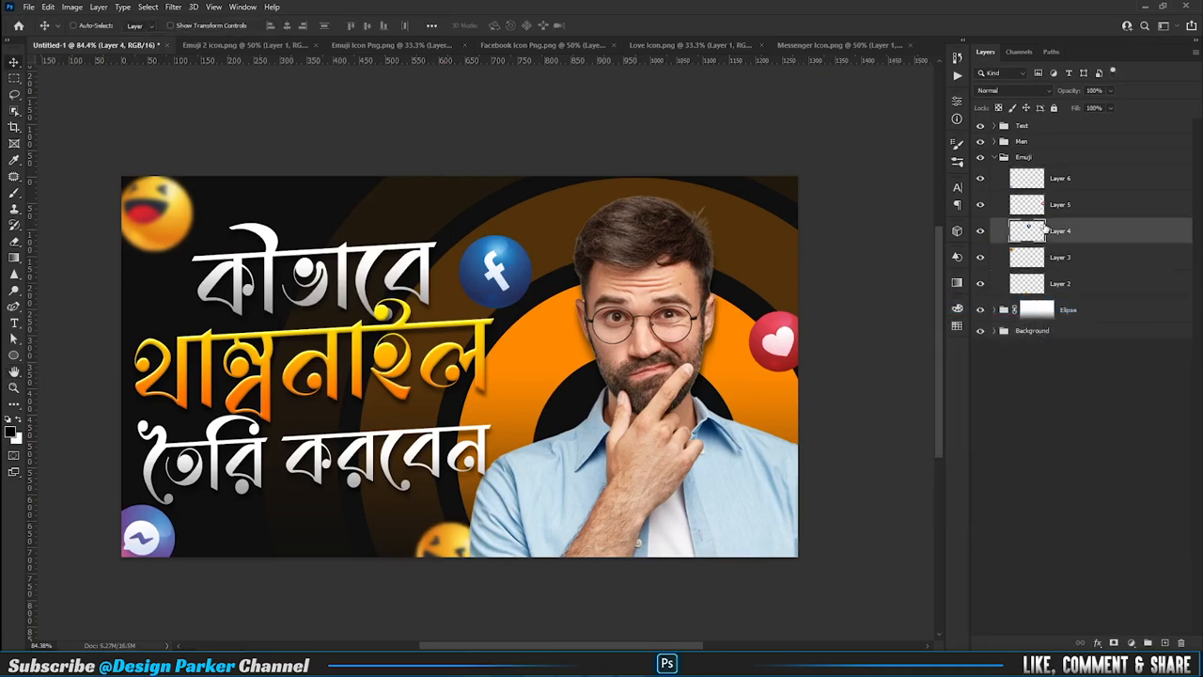
left_click(174, 8)
mouse_move(190, 179)
left_click(380, 229)
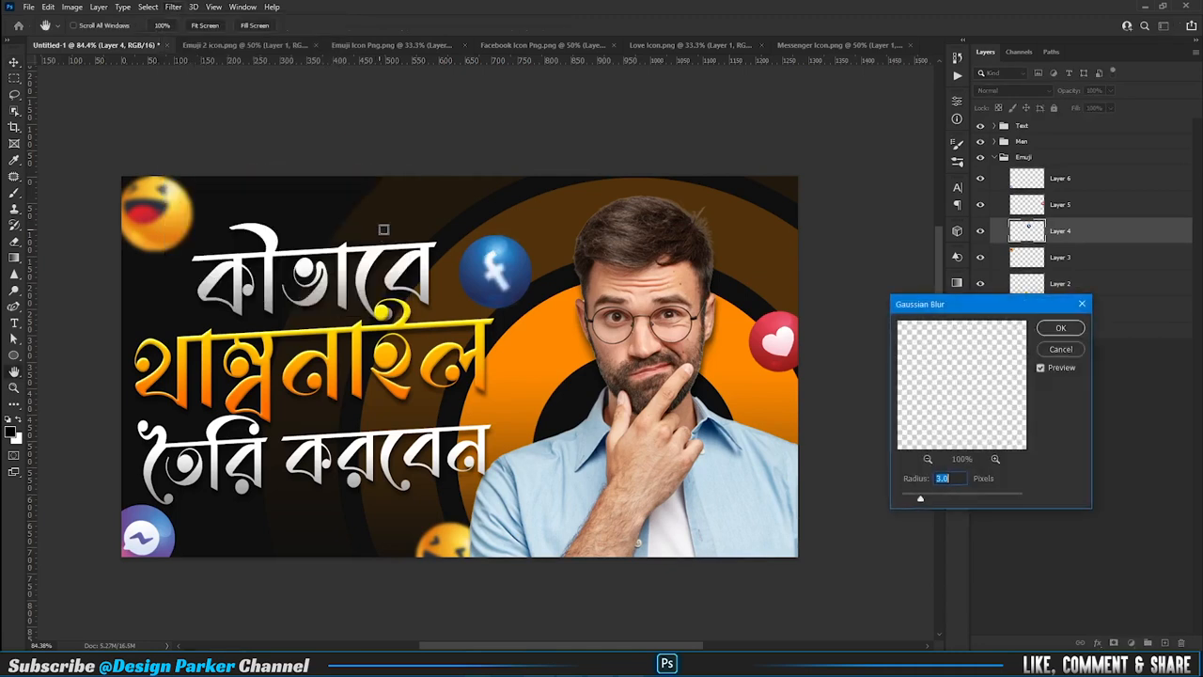
left_click_drag(920, 500, 911, 502)
left_click(1069, 334)
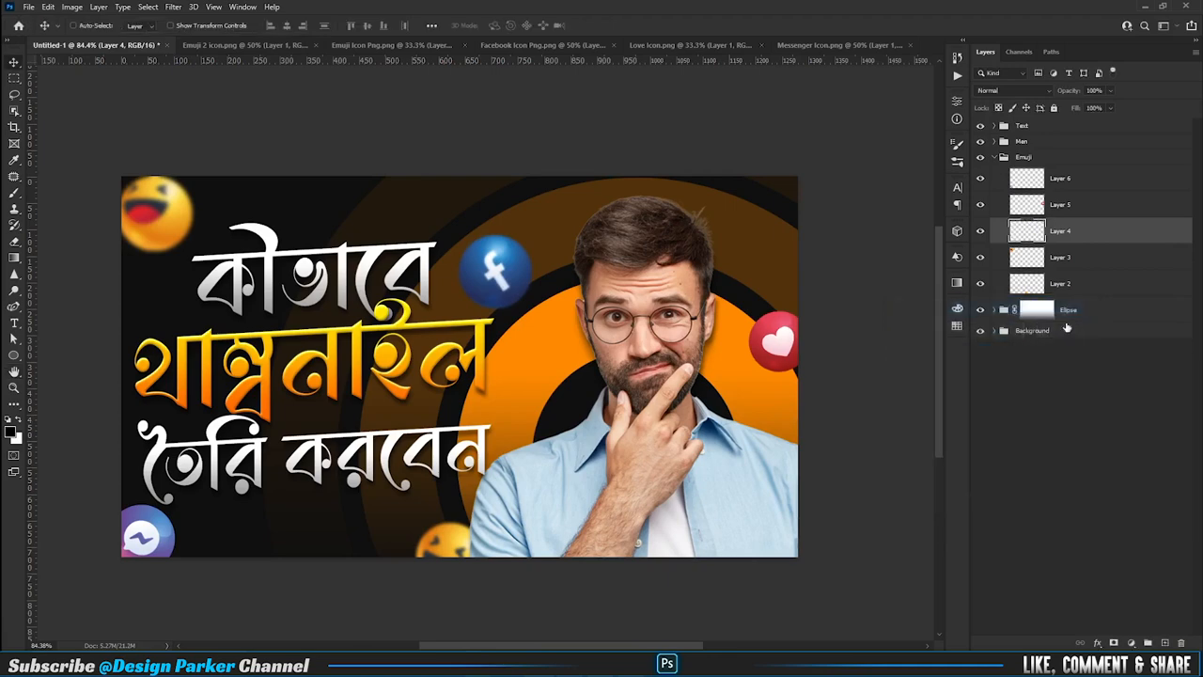
- Apply a Gaussian Blur to the heart icon at the canvas's right edge
left_click(1064, 205)
left_click(173, 8)
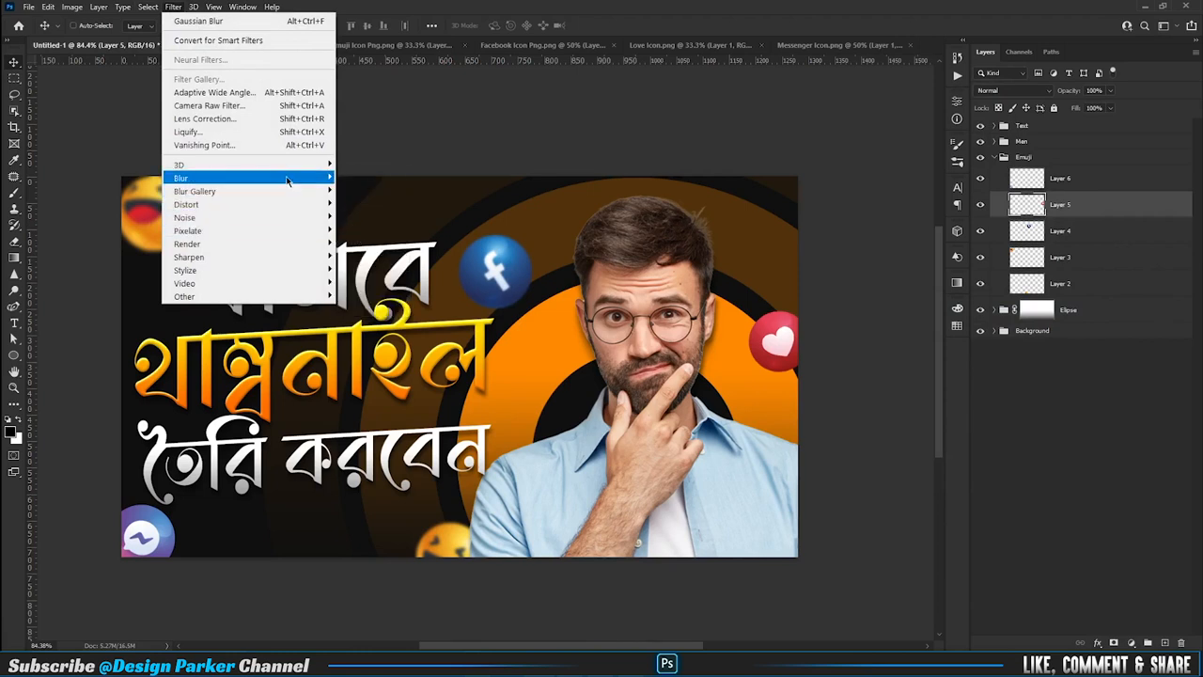
mouse_move(282, 178)
left_click(371, 230)
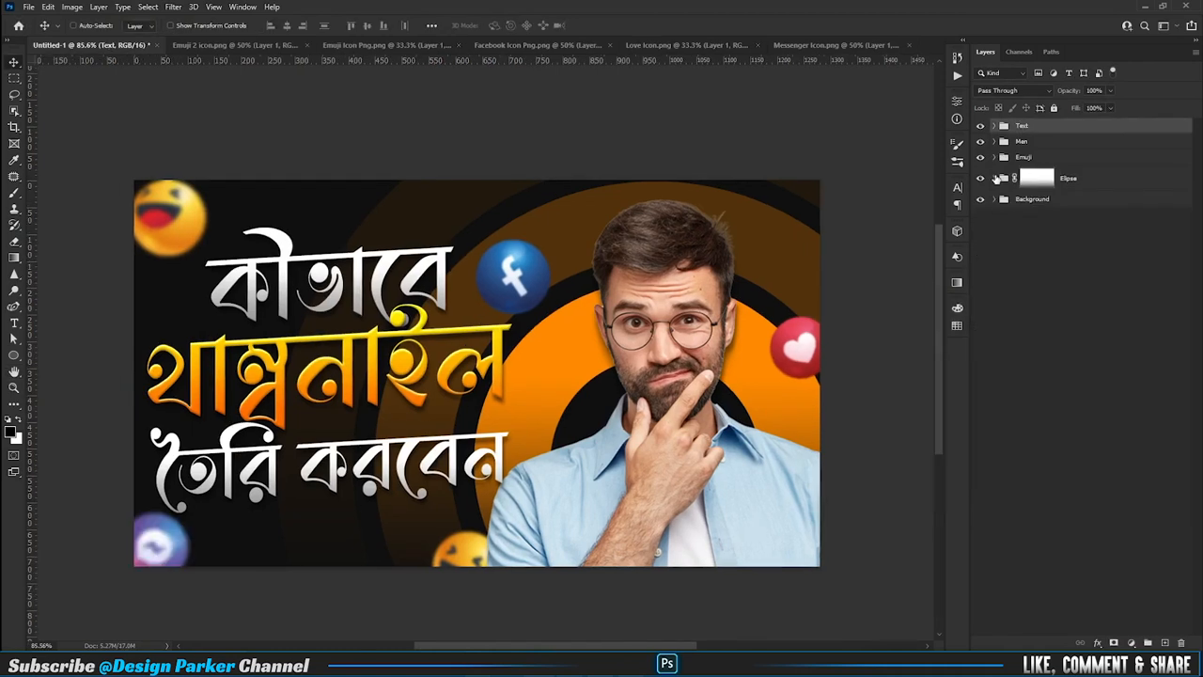
- Enlarge the outermost faint ring in the Elipse group to about 105.6% around its centre
left_click(995, 178)
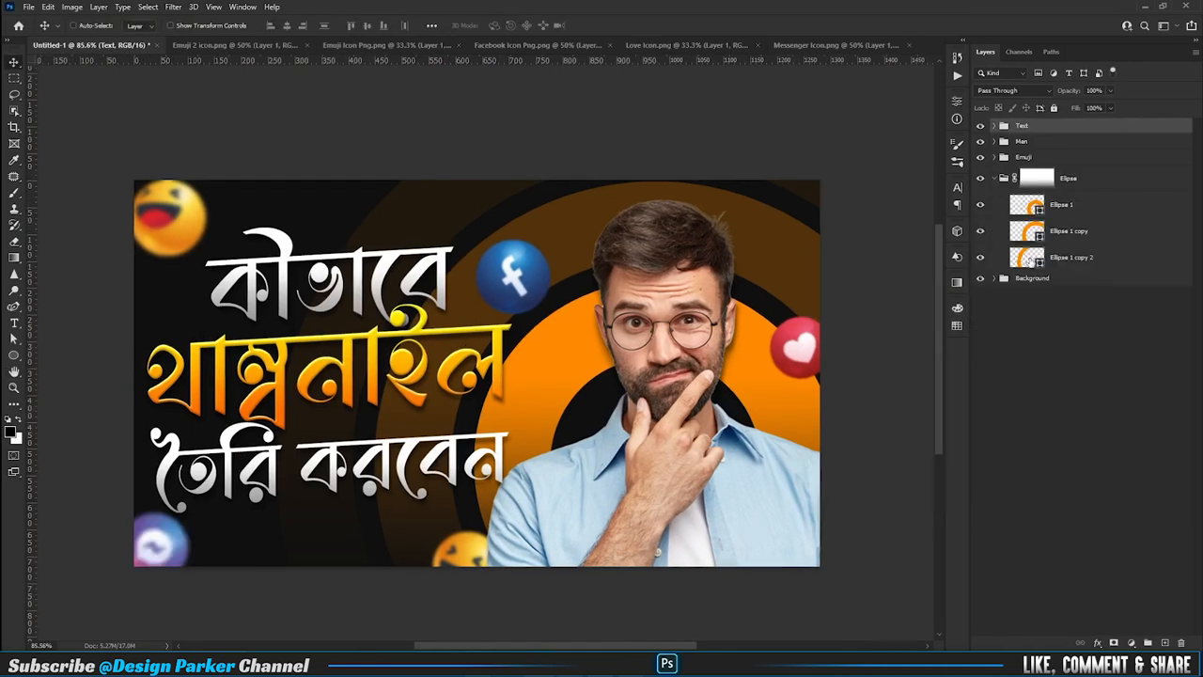
left_click(1032, 263)
key("ctrl+t")
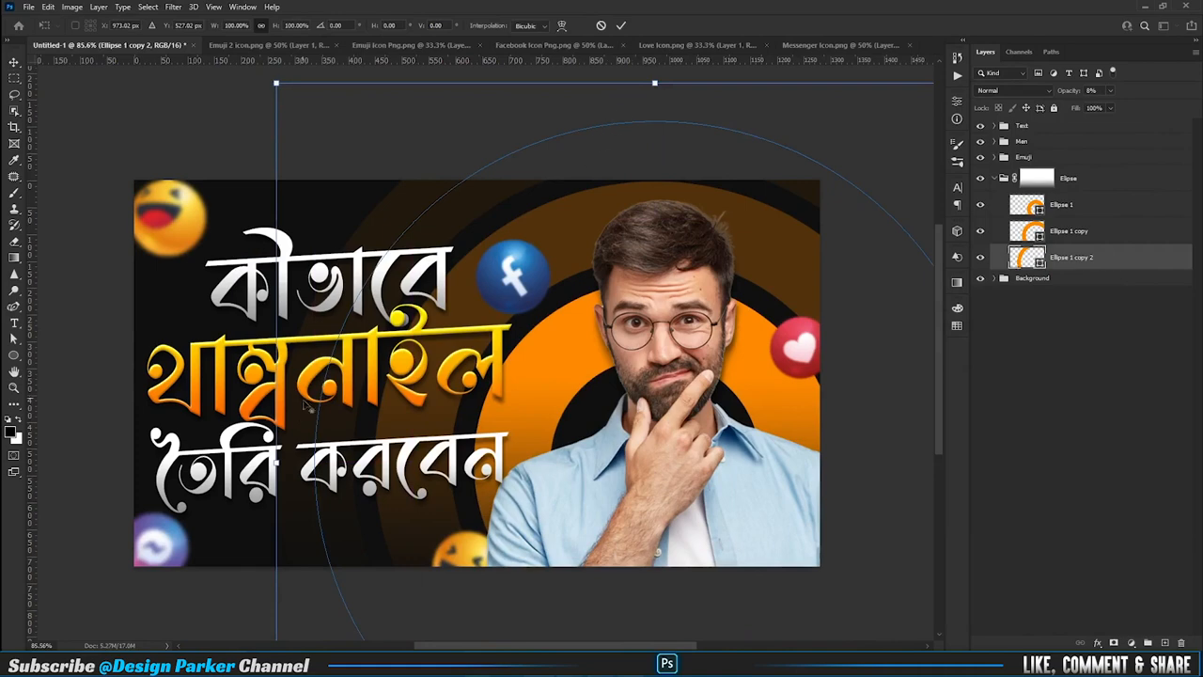
left_click_drag(277, 462, 254, 461)
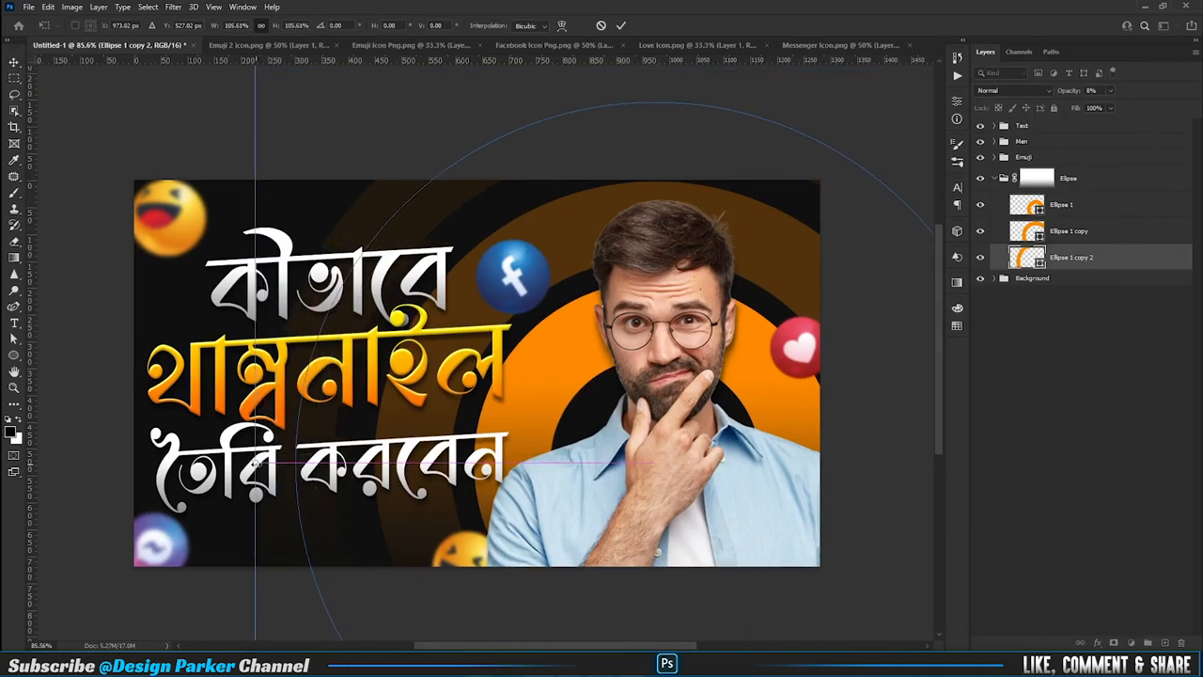
key("Return")
left_click_drag(625, 460, 601, 461)
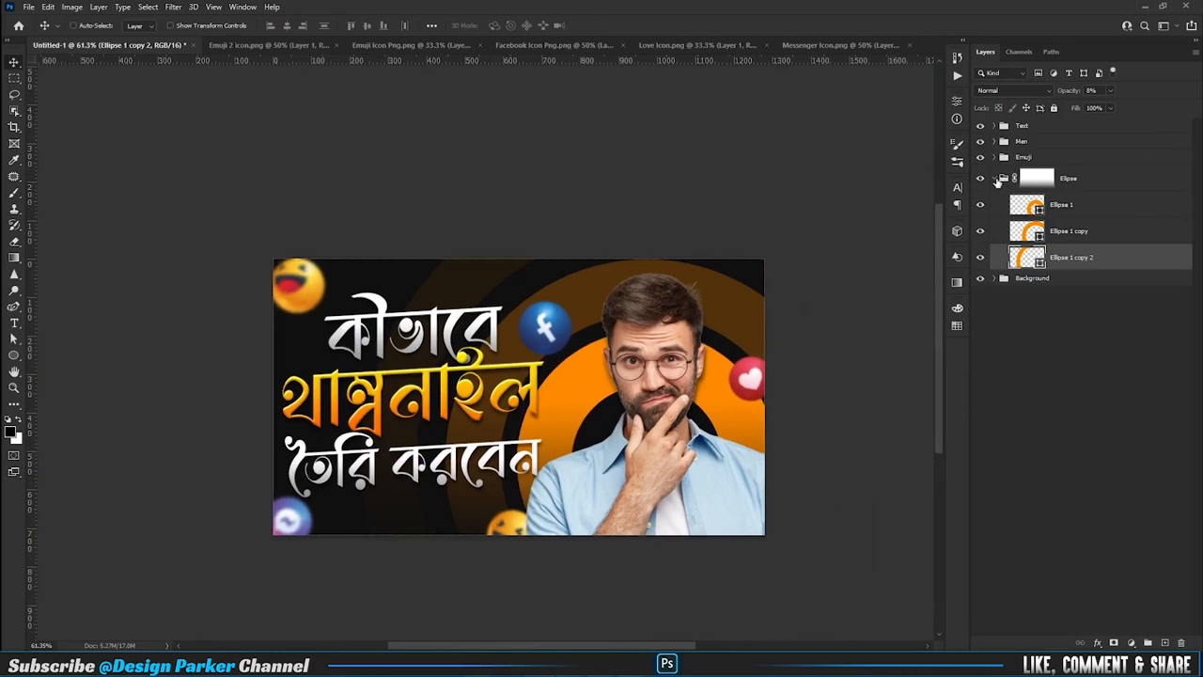
left_click(998, 179)
- Stamp all visible artwork into one merged layer above the Text group and hide the five groups beneath it
left_click(1031, 126)
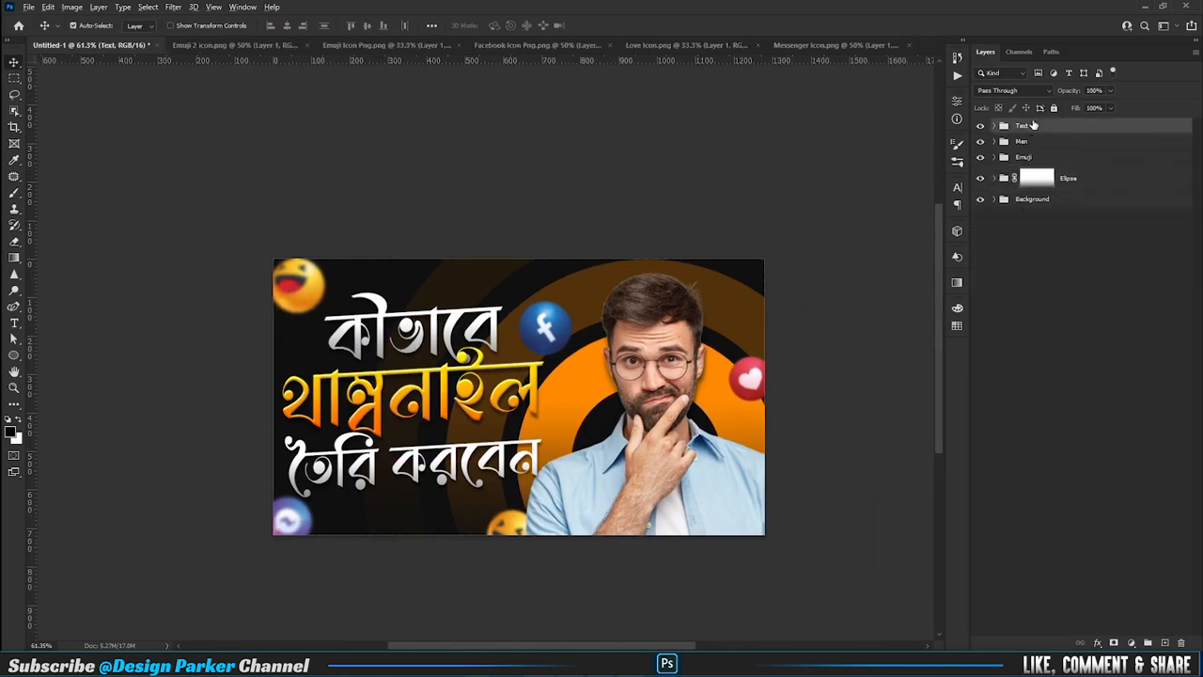
key("ctrl+shift+alt+e")
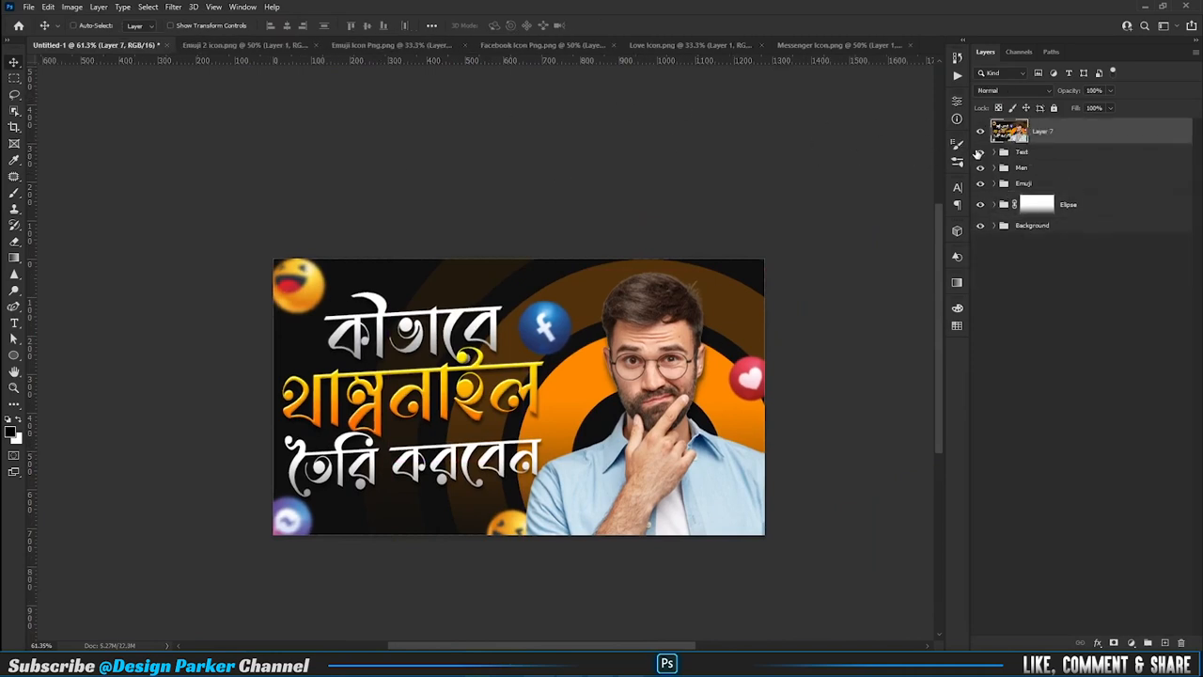
left_click_drag(979, 154, 984, 231)
left_click(980, 132)
left_click(981, 133)
- In Camera Raw, cool the merged layer and set Contrast +22, Highlights -26, Shadows -29, Whites -27, Blacks -29, Texture +9, Clarity +20 and Dehaze +5
left_click(174, 8)
left_click(212, 102)
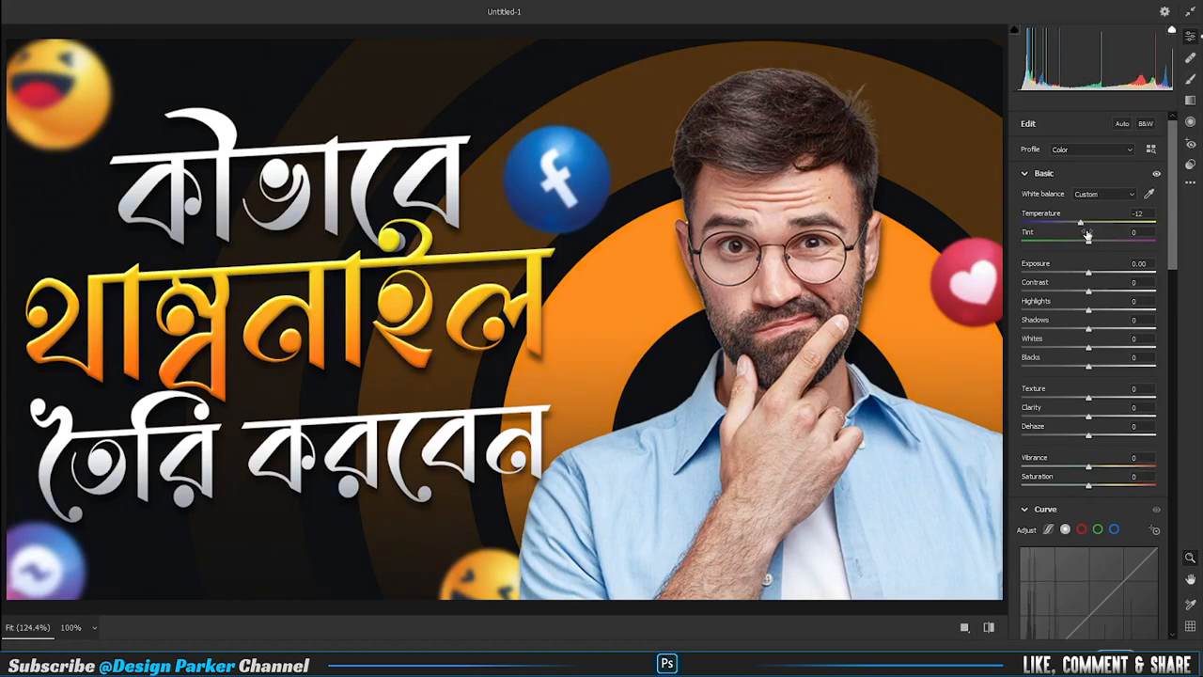
left_click_drag(1095, 244, 1092, 360)
scroll(1102, 244, "down", 1)
scroll(1090, 360, "down", 1)
- Set Yellows to -15, tint the midtones and highlights blue with Color Grading, and apply the Camera Raw adjustments
scroll(1091, 358, "down", 2)
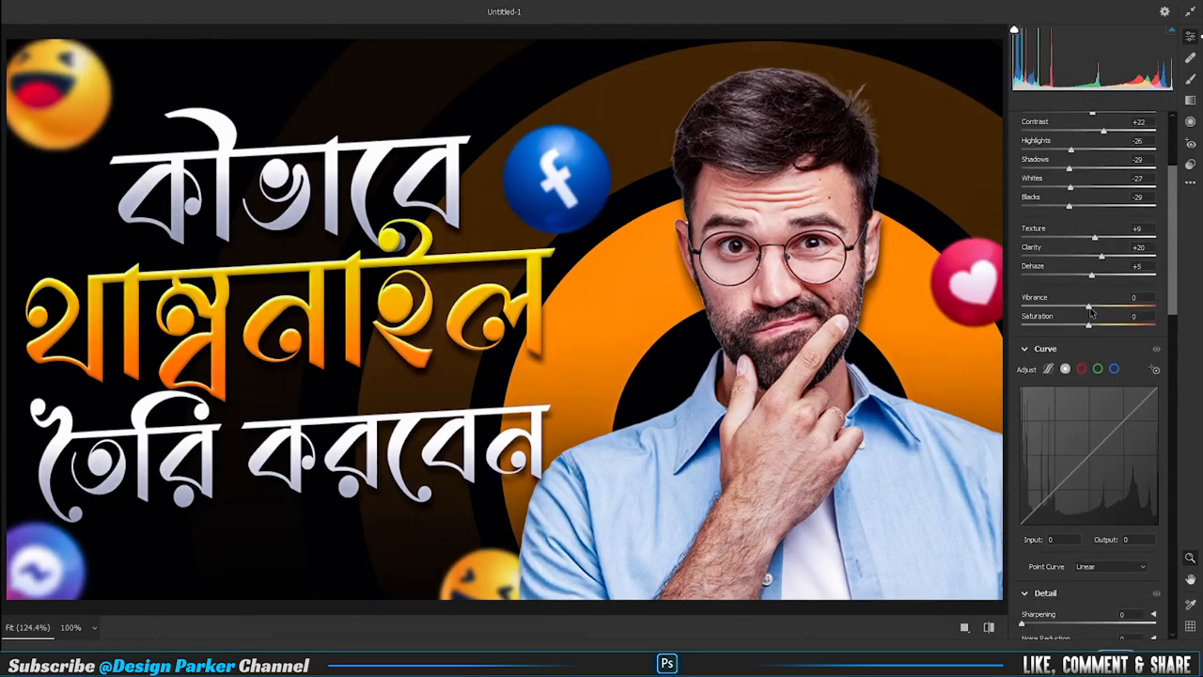
left_click_drag(1091, 310, 1090, 328)
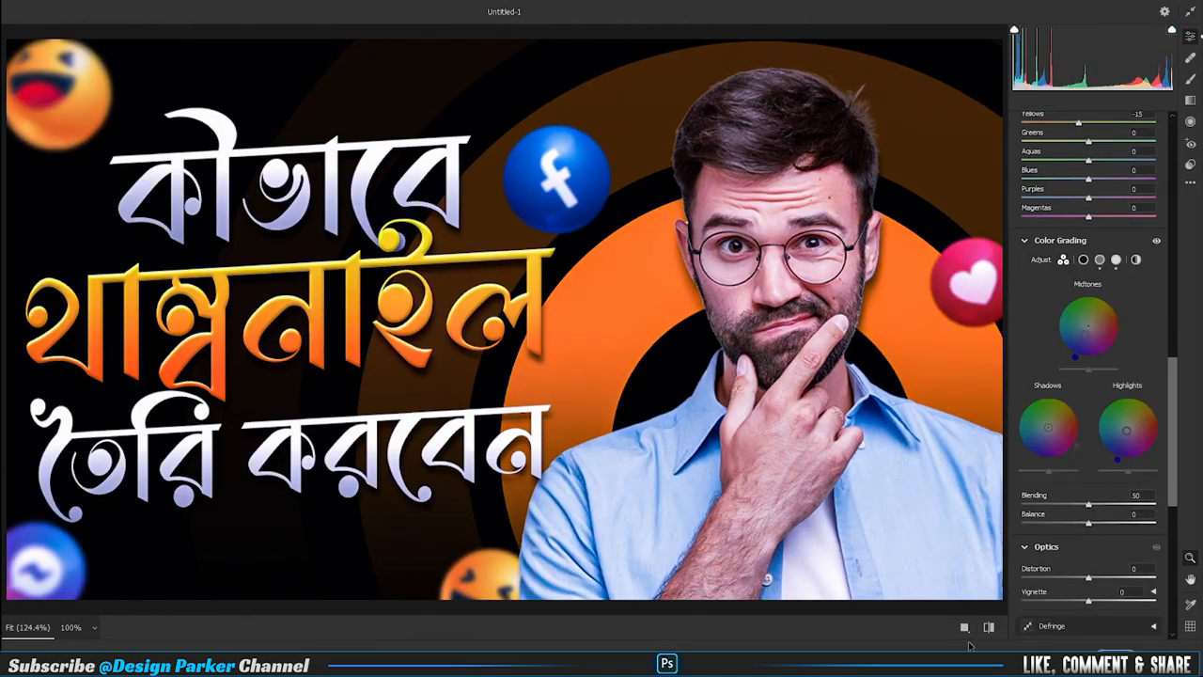
key("q")
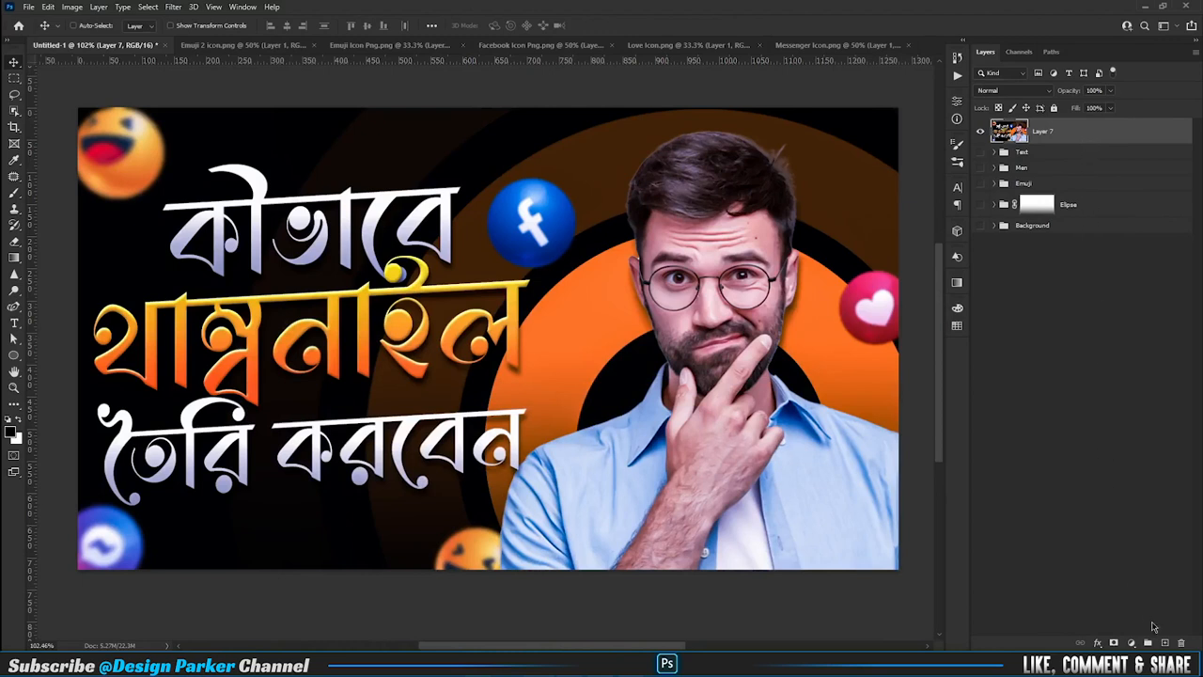
- Add a new layer on top and create a 1280 x 720 px rectangle with the Rectangle tool
left_click(1165, 643)
left_click(13, 354)
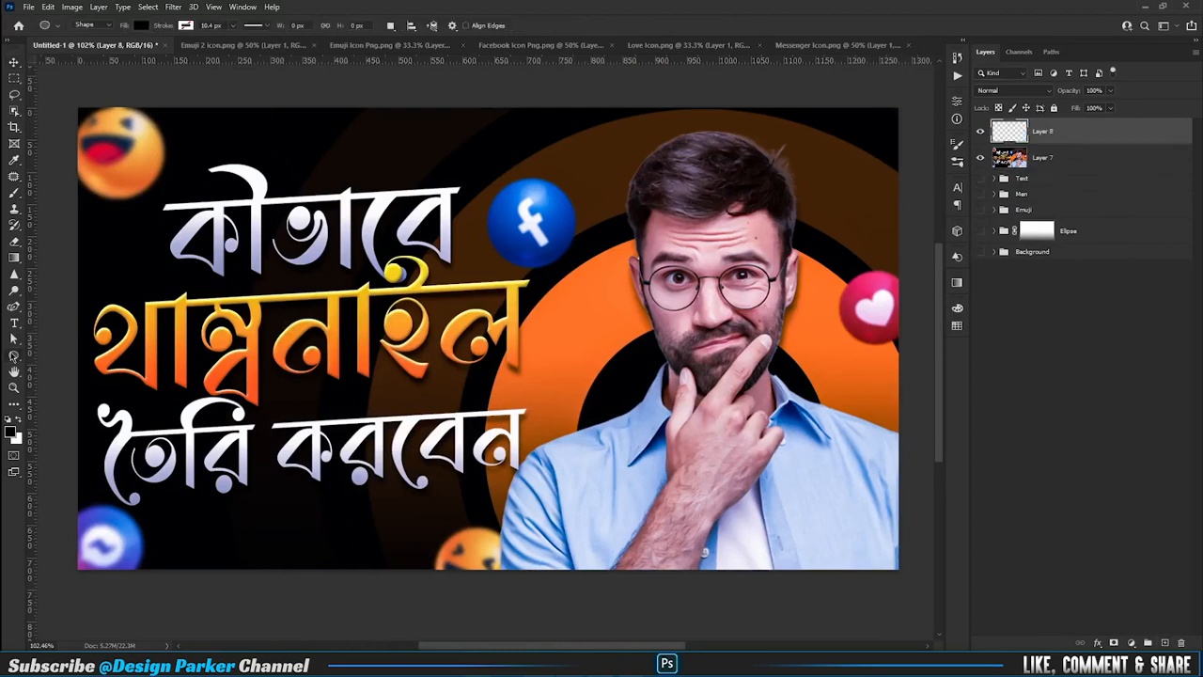
right_click(13, 354)
left_click(62, 356)
left_click(425, 307)
type("1280")
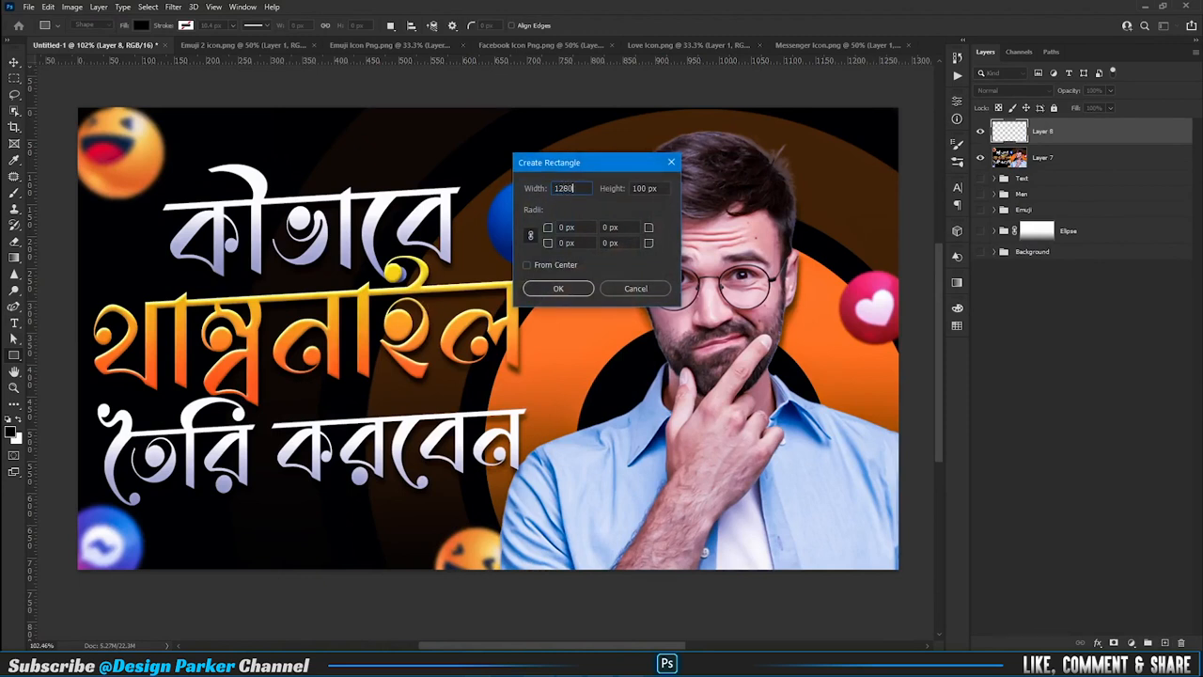
key("Tab")
type("72")
key("Return")
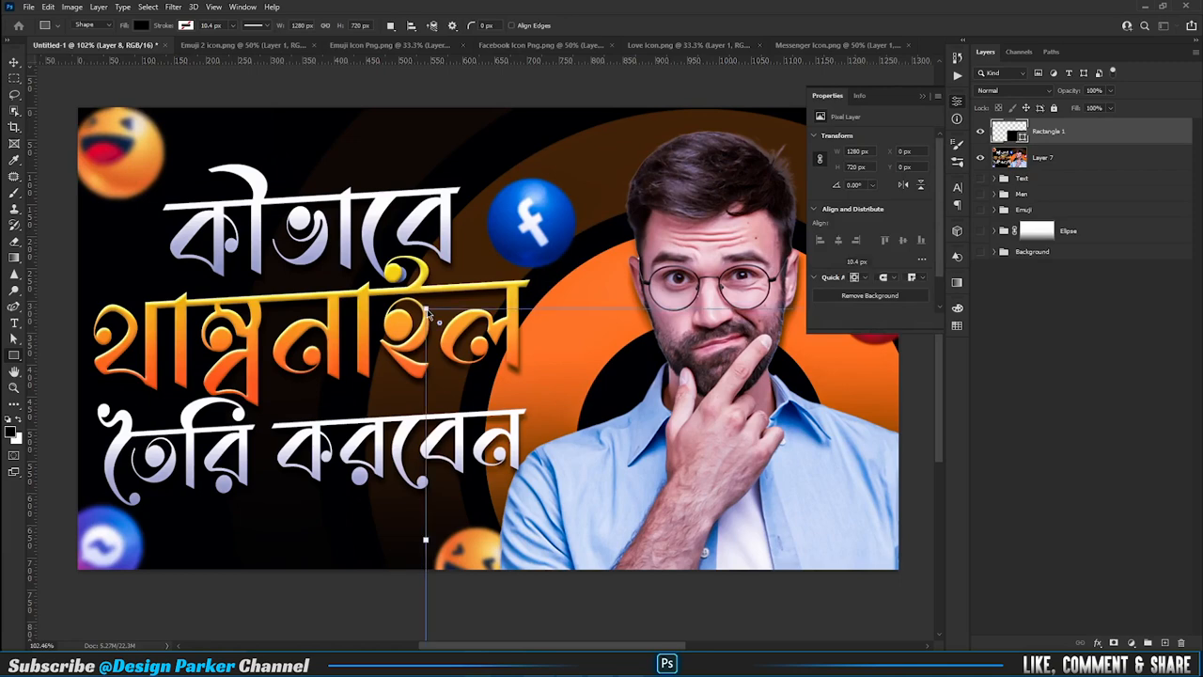
- Turn the rectangle into a border around the canvas edges, with no fill and a thin yellow-orange stroke
left_click(852, 227)
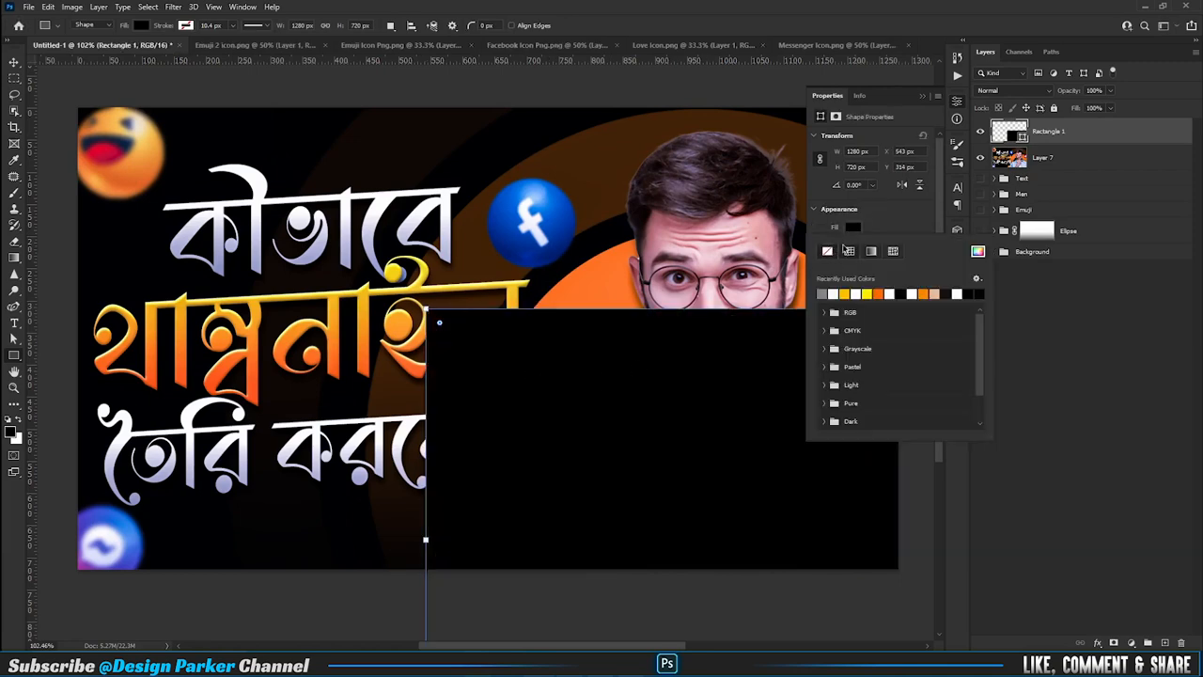
left_click(827, 250)
left_click(867, 311)
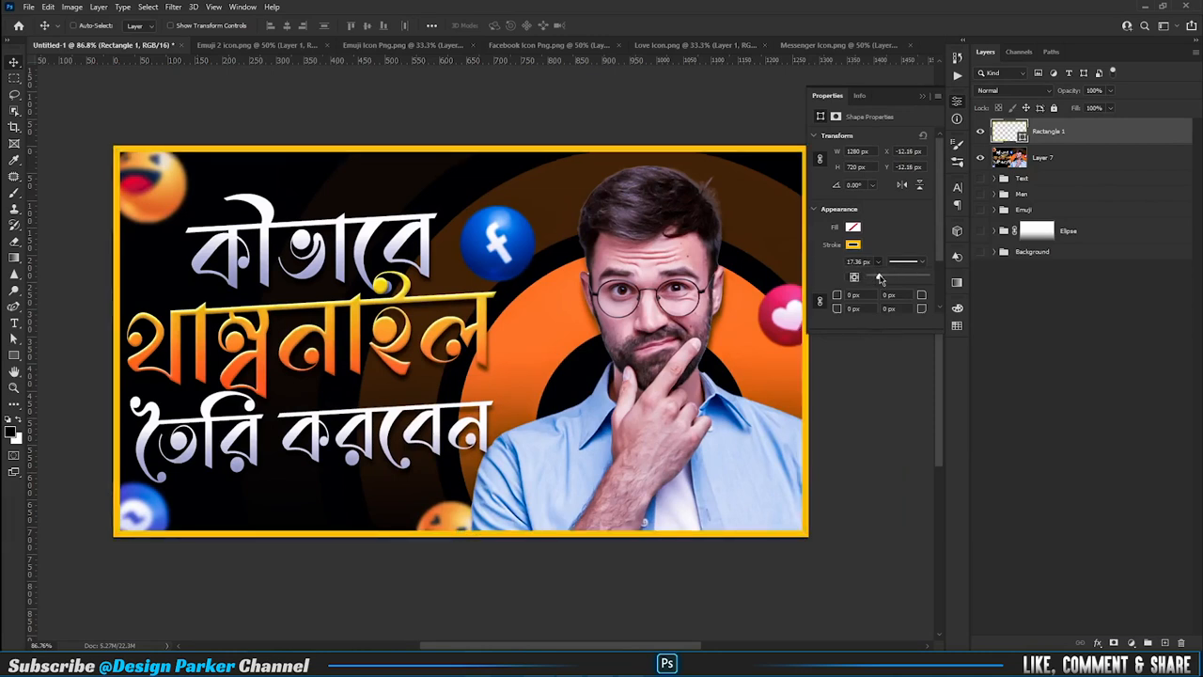
left_click(922, 96)
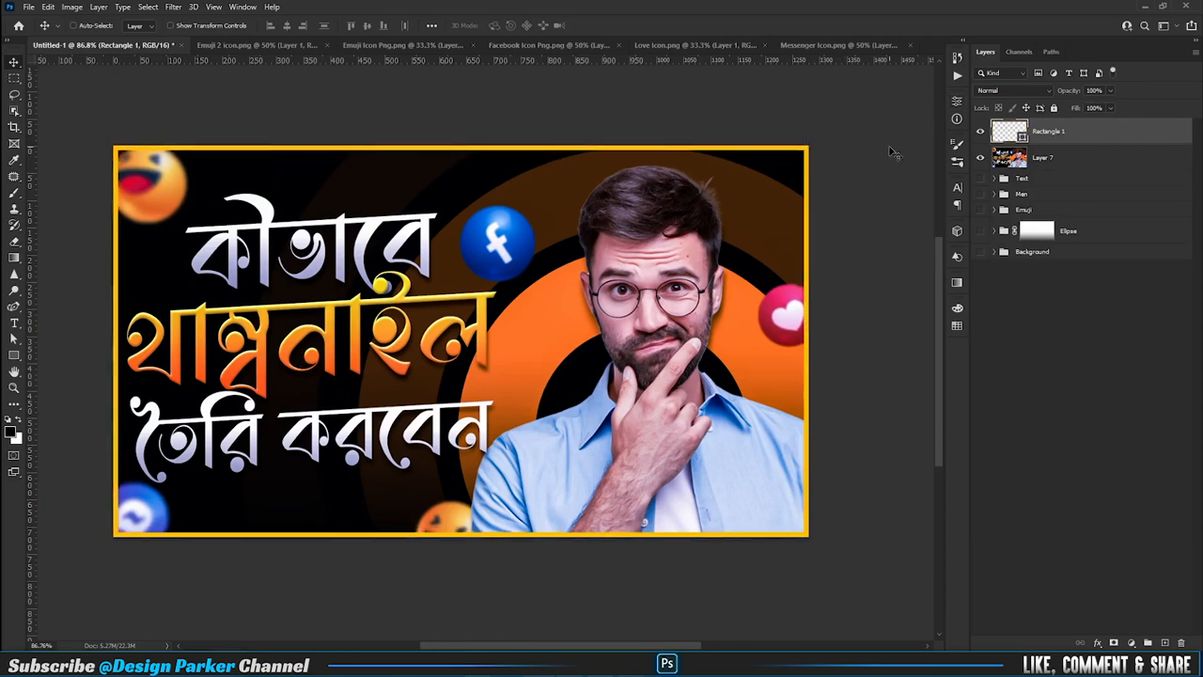